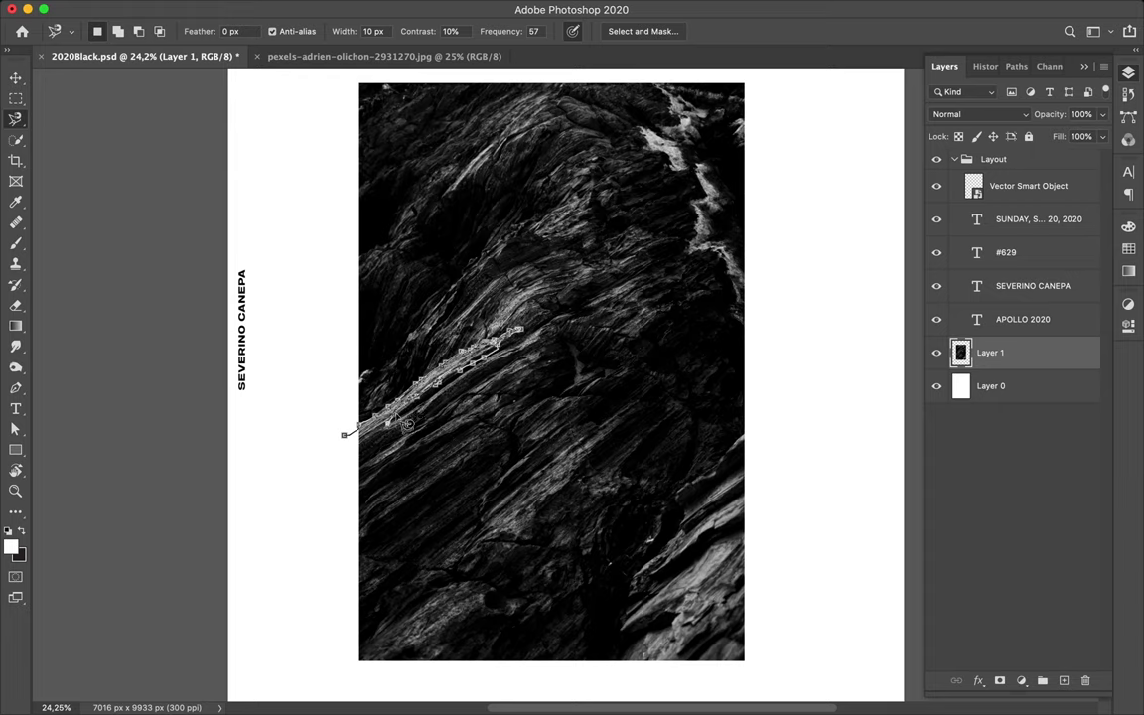
# Step: Copy the middle-left rock piece twice and soften Layer 3 with a ~100 px Gaussian Blur shadow
pyautogui.click(344, 434)
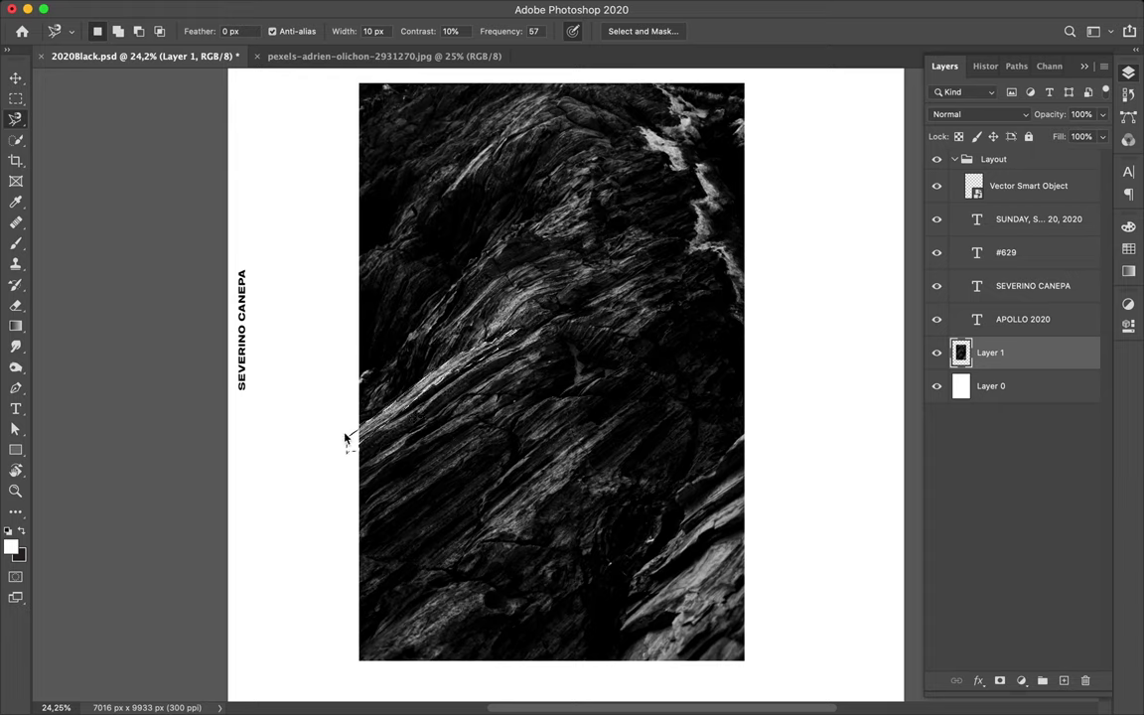
pyautogui.hotkey('ctrl', 'j')
pyautogui.press('v')
pyautogui.click(993, 419)
pyautogui.hotkey('ctrl', 'j')
pyautogui.press('i')
pyautogui.press('b')
pyautogui.press('m')
pyautogui.click(371, 8)
pyautogui.click(684, 268)
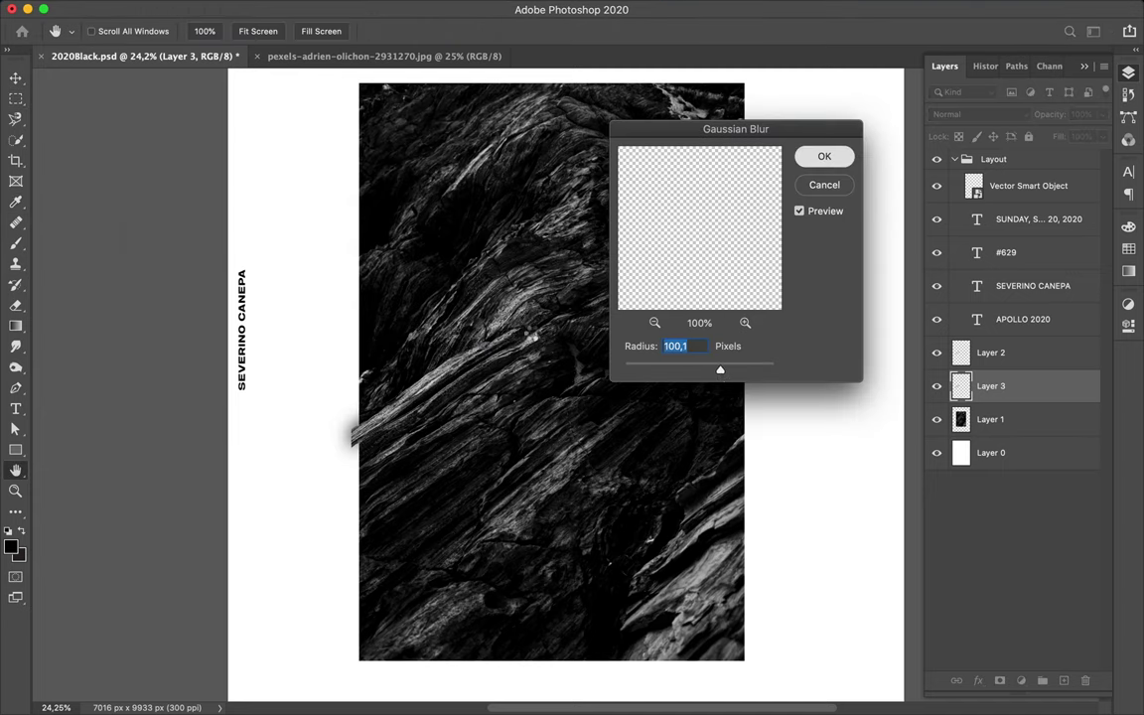
pyautogui.click(824, 156)
# Step: Link Layers 2 and 3 and move the pair beneath Layer 1
pyautogui.keyDown('shift'); pyautogui.click(1036, 355); pyautogui.keyUp('shift')
pyautogui.rightClick(1037, 355)
pyautogui.click(911, 360)
pyautogui.moveTo(993, 387); pyautogui.dragTo(1013, 437)
pyautogui.click(1003, 354)
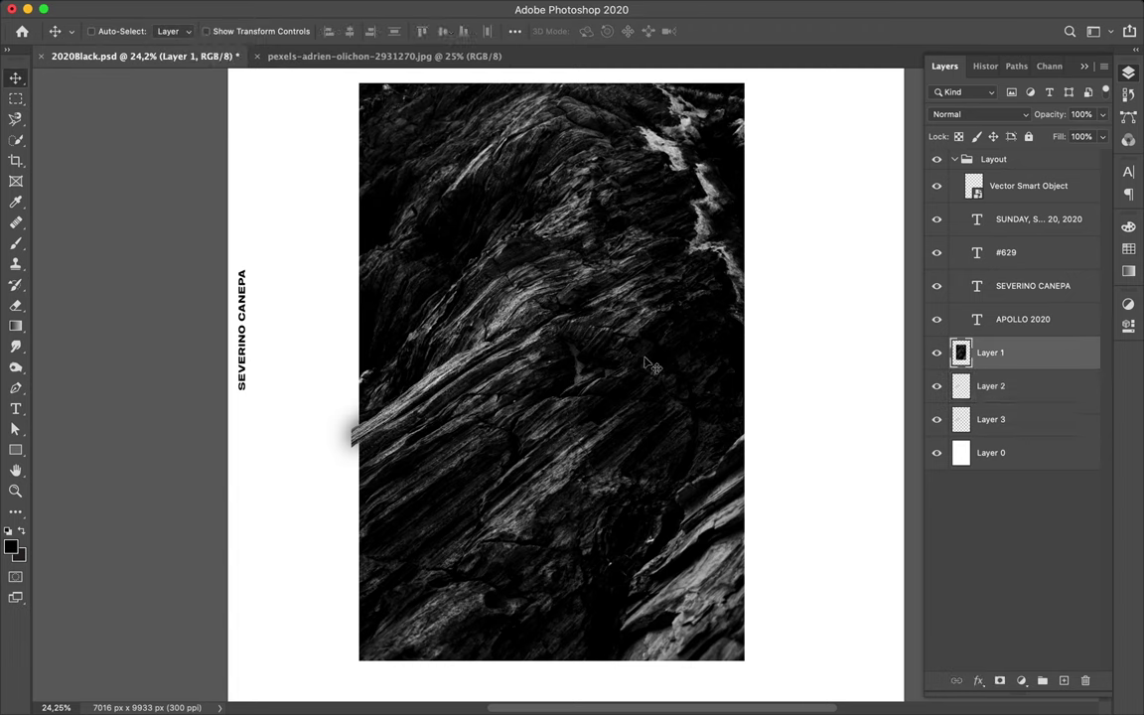
pyautogui.press('l')
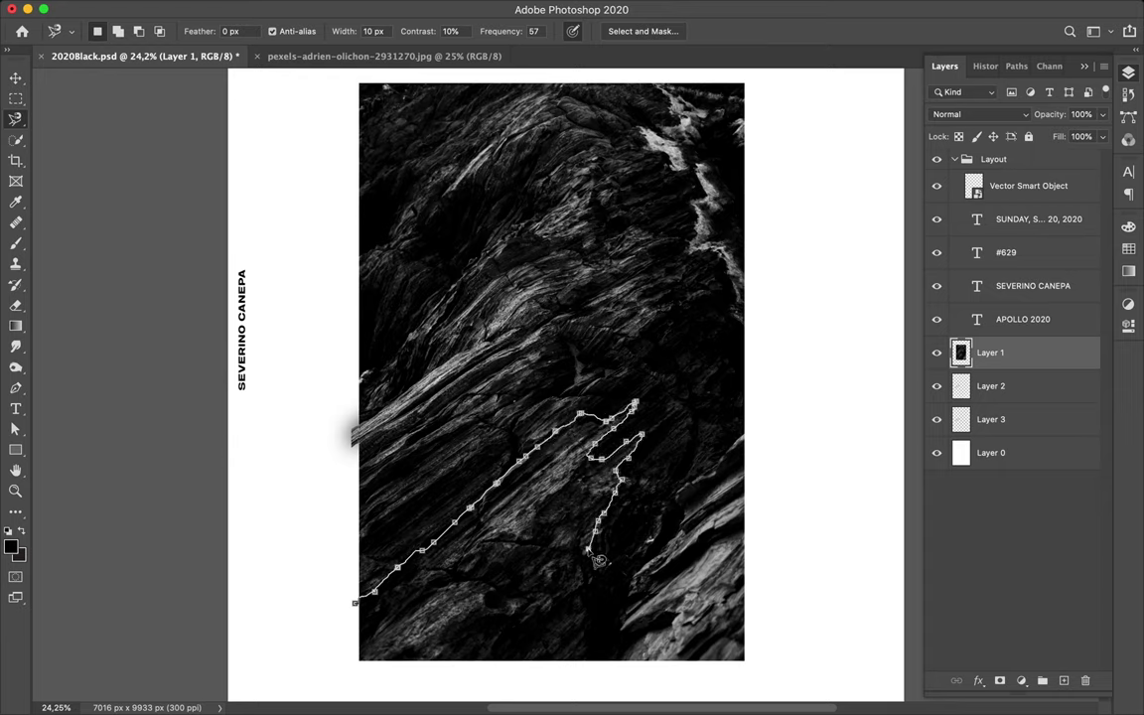
# Step: Copy a rock piece, shift it down-left, and add a shadow layer under it
pyautogui.click(355, 603)
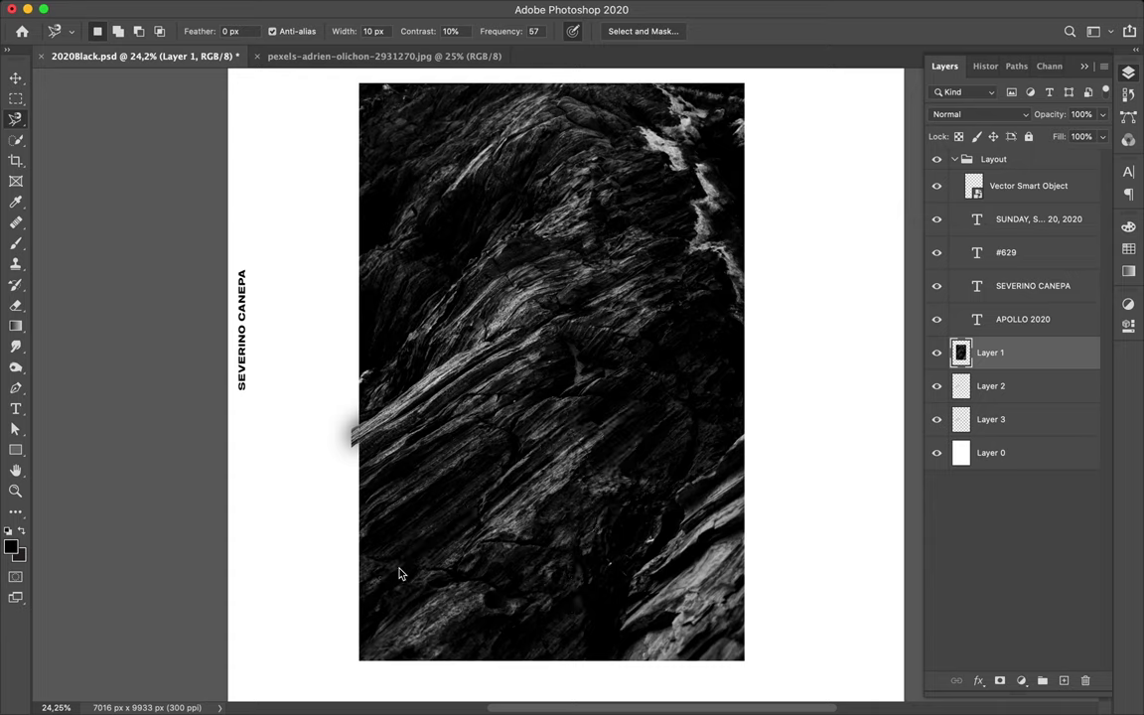
pyautogui.hotkey('ctrl', 'j')
pyautogui.press('v')
pyautogui.moveTo(407, 576); pyautogui.dragTo(399, 586)
pyautogui.click(1064, 681)
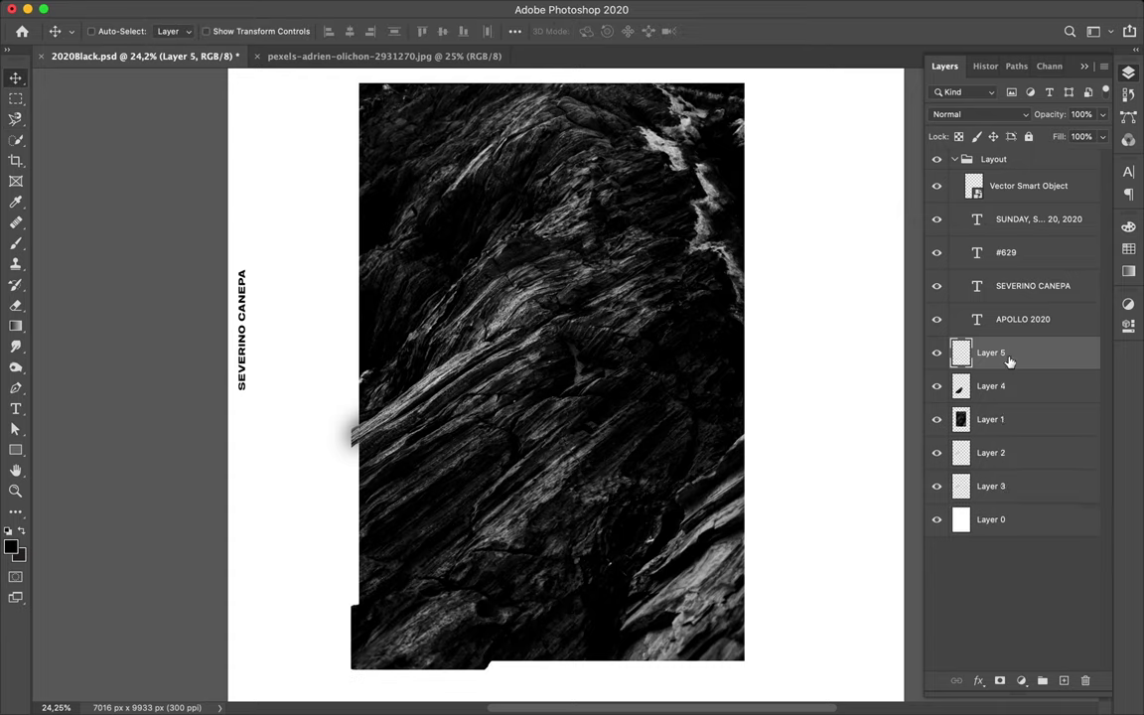
pyautogui.moveTo(1009, 360); pyautogui.dragTo(1009, 389)
# Step: Paint the piece's shape black on the shadow layer and reapply the Gaussian Blur
pyautogui.keyDown('ctrl'); pyautogui.click(960, 353); pyautogui.keyUp('ctrl')
pyautogui.press('b')
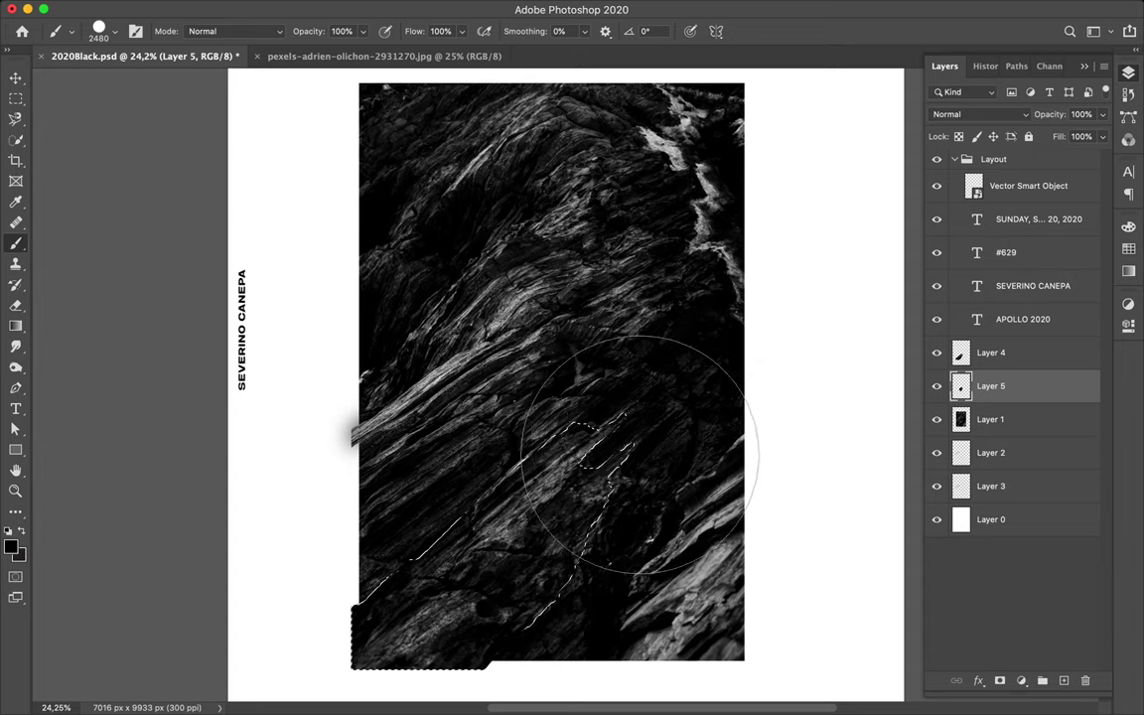
pyautogui.press('v')
pyautogui.press('m')
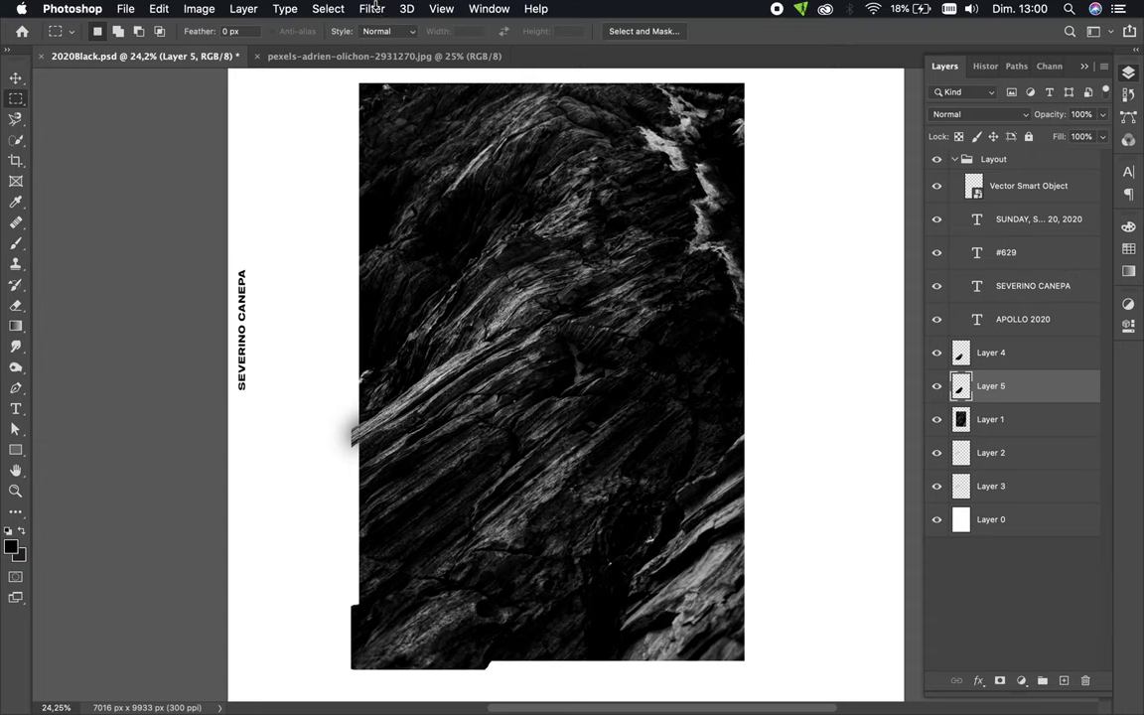
pyautogui.click(515, 258)
pyautogui.press('ctrl+super+f')
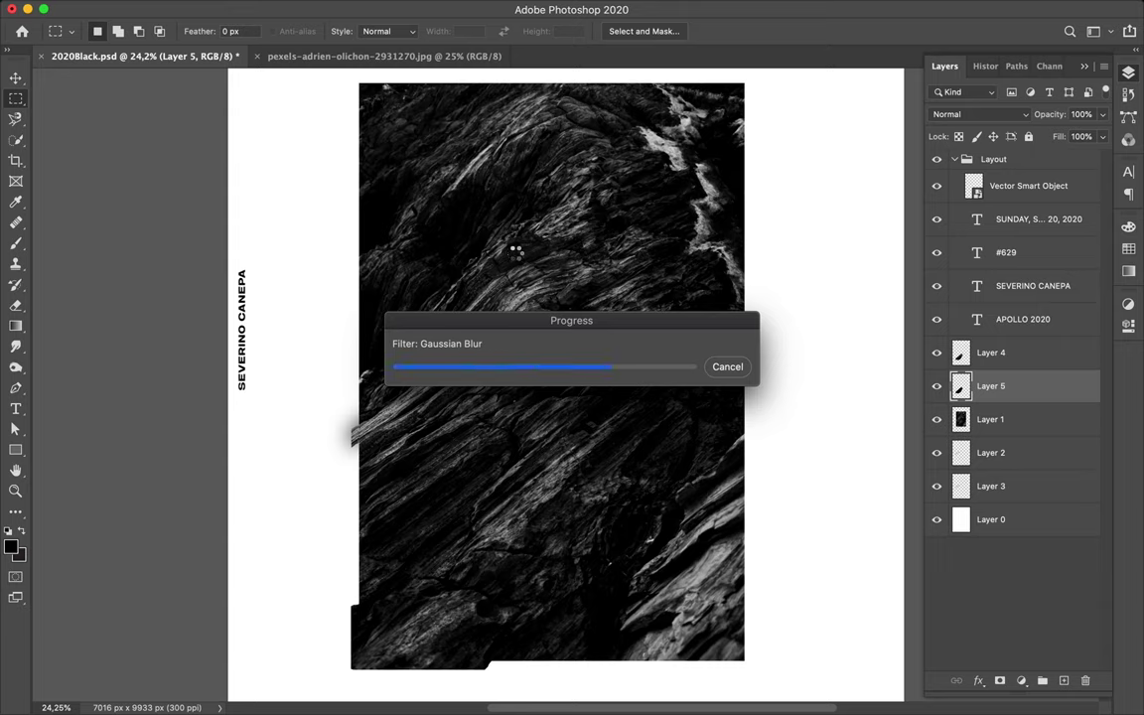
# Step: Link Layers 4 and 5 and place the pair beneath Layer 1
pyautogui.keyDown('shift'); pyautogui.click(1026, 356); pyautogui.keyUp('shift')
pyautogui.rightClick(1026, 358)
pyautogui.click(950, 348)
pyautogui.moveTo(1026, 419); pyautogui.dragTo(1027, 343)
pyautogui.press('l')
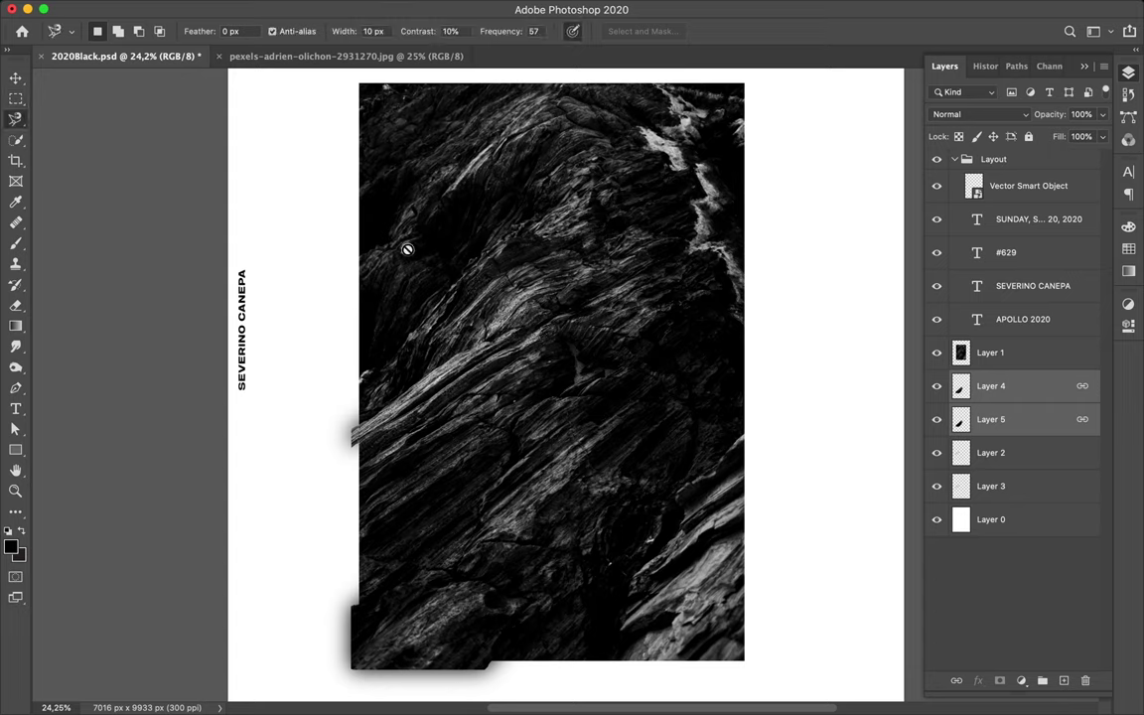
pyautogui.click(1008, 352)
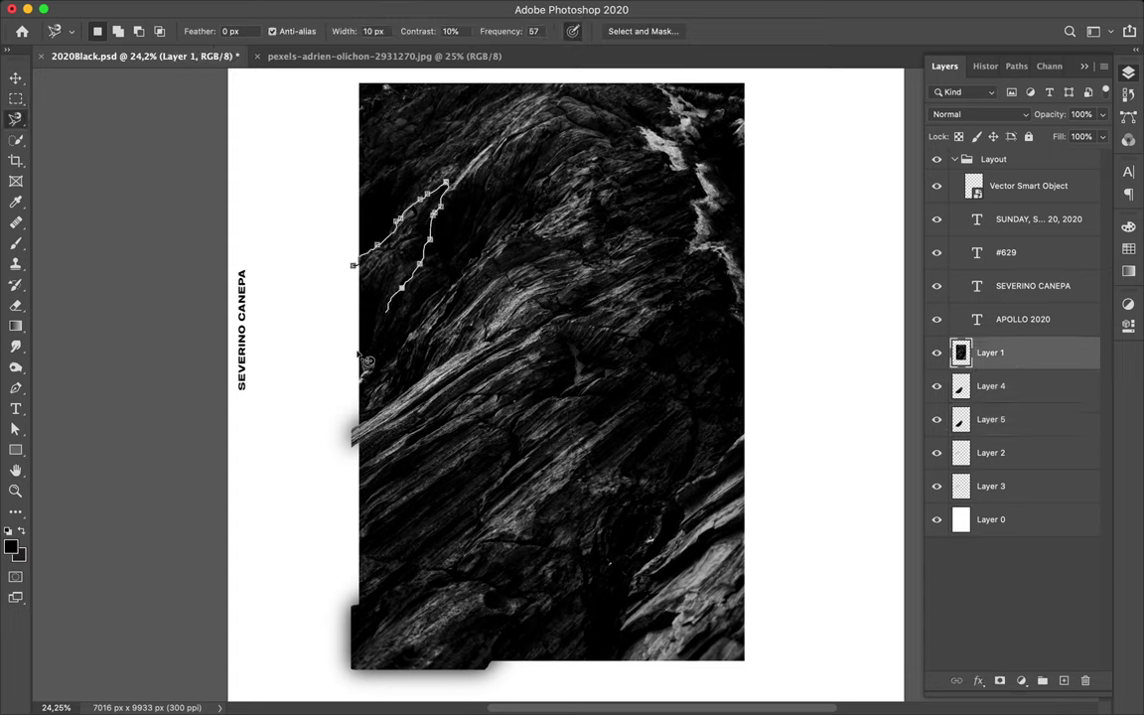
# Step: Copy the upper-left rock piece and create a black, Gaussian-blurred shadow layer for it
pyautogui.click(353, 268)
pyautogui.hotkey('ctrl', 'j')
pyautogui.hotkey('ctrl', 'j')
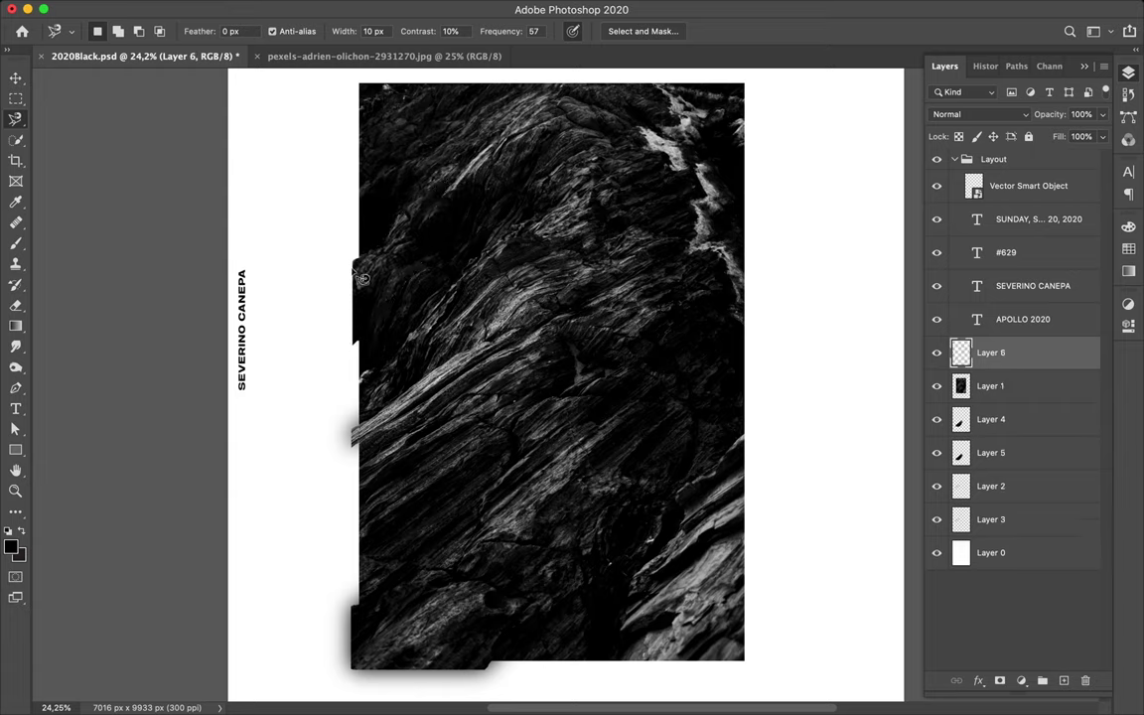
pyautogui.press('v')
pyautogui.press('b')
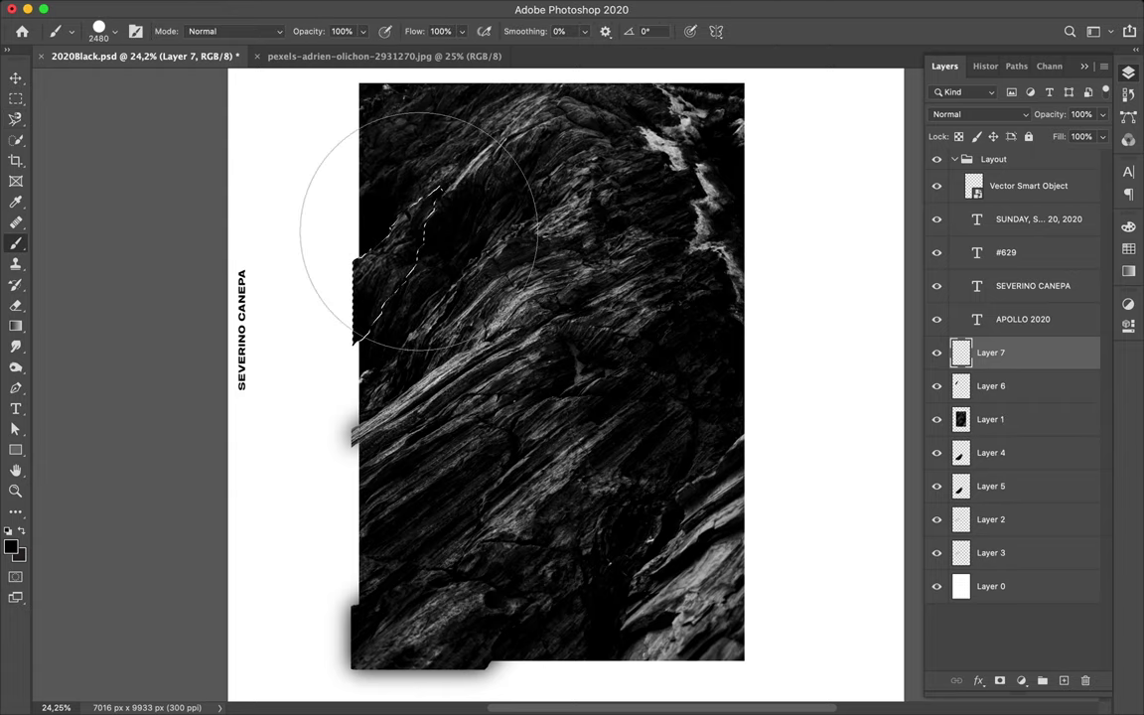
pyautogui.hotkey('ctrl', 'd')
pyautogui.press('m')
pyautogui.click(370, 8)
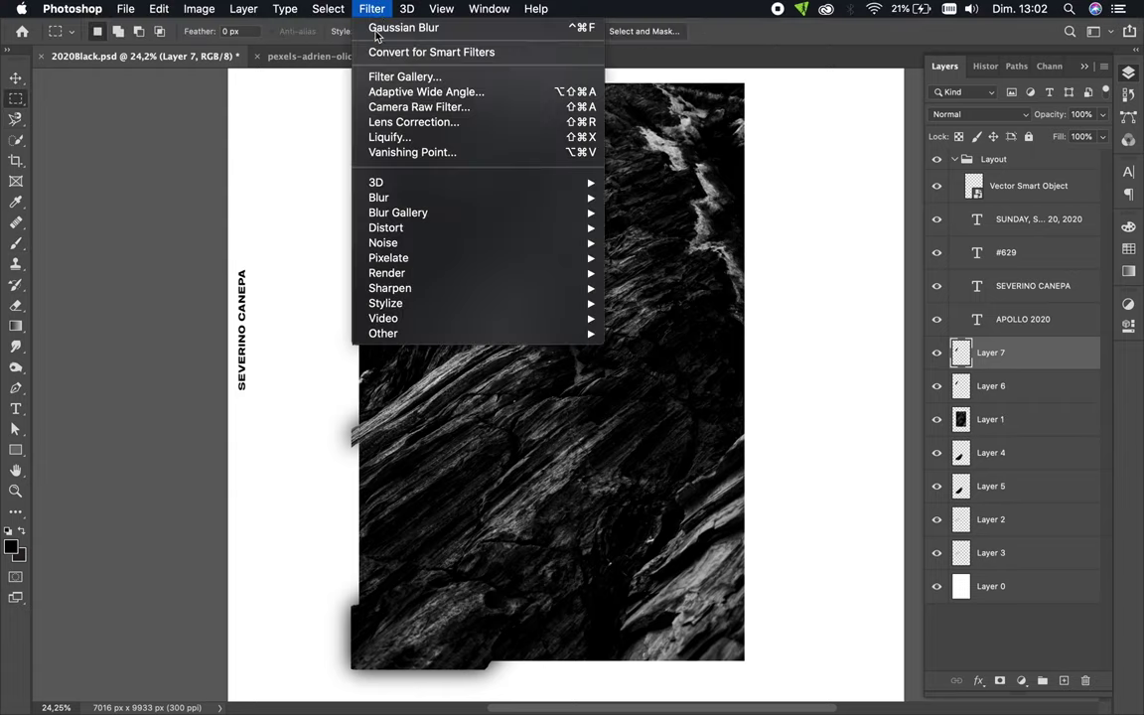
pyautogui.click(397, 33)
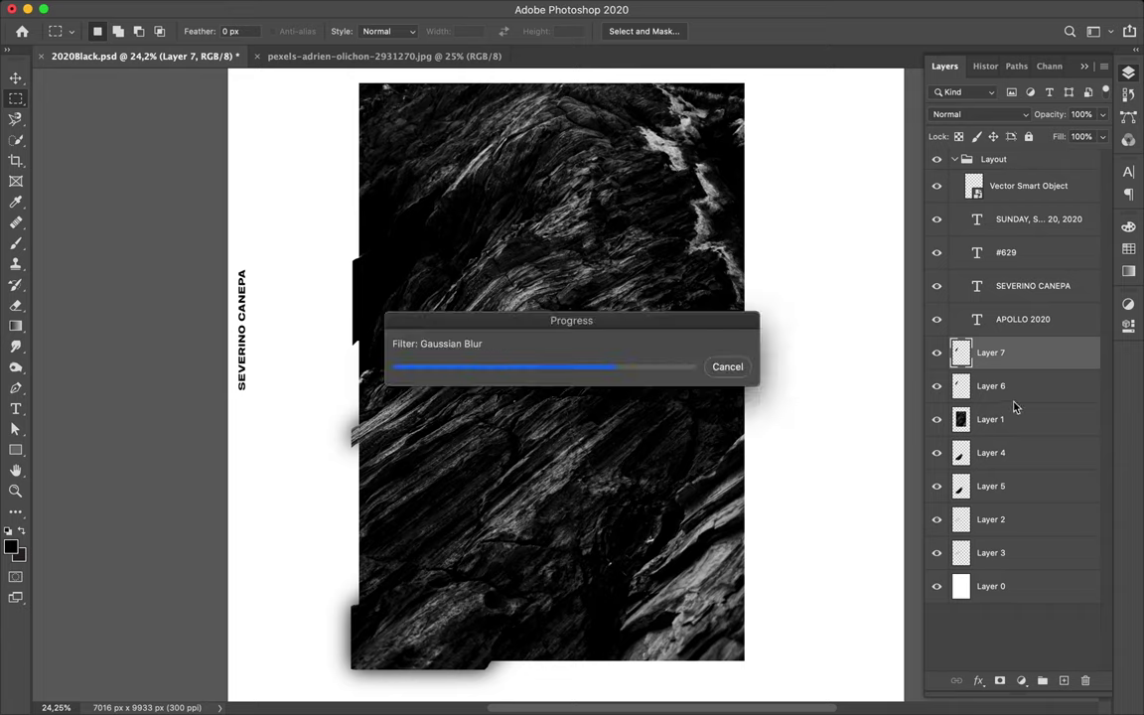
# Step: Put Layer 7 under Layer 6, link them, and move the pair beneath Layer 1
pyautogui.moveTo(1014, 379); pyautogui.dragTo(1018, 397)
pyautogui.keyDown('shift'); pyautogui.click(1021, 359); pyautogui.keyUp('shift')
pyautogui.rightClick(1021, 363)
pyautogui.click(957, 349)
pyautogui.moveTo(993, 356); pyautogui.dragTo(1007, 437)
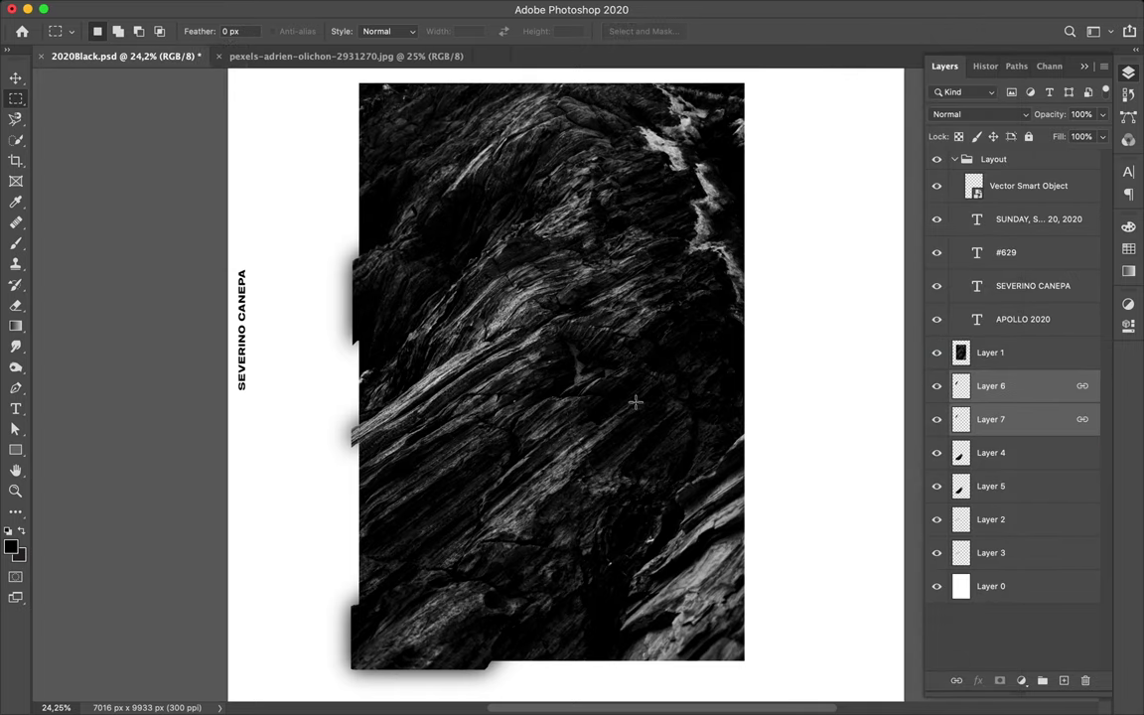
pyautogui.press('v')
pyautogui.click(1004, 353)
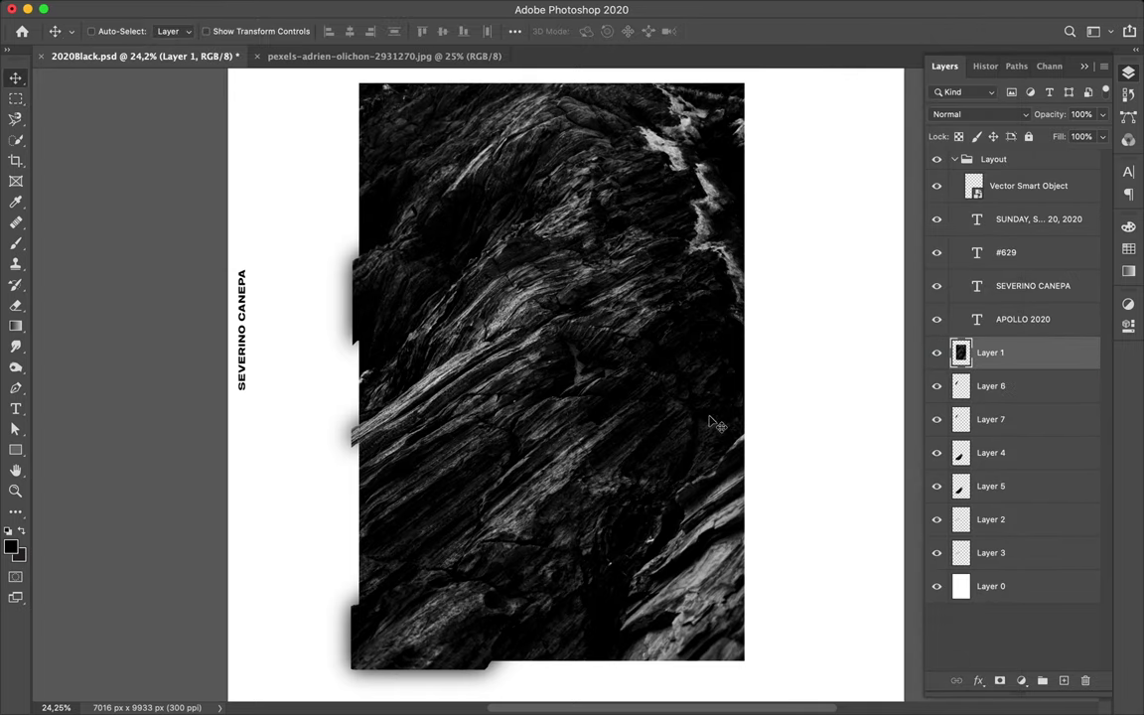
# Step: Select a curved middle-left rock piece onto Layer 8 and paint its shape black on Layer 9
pyautogui.press('l')
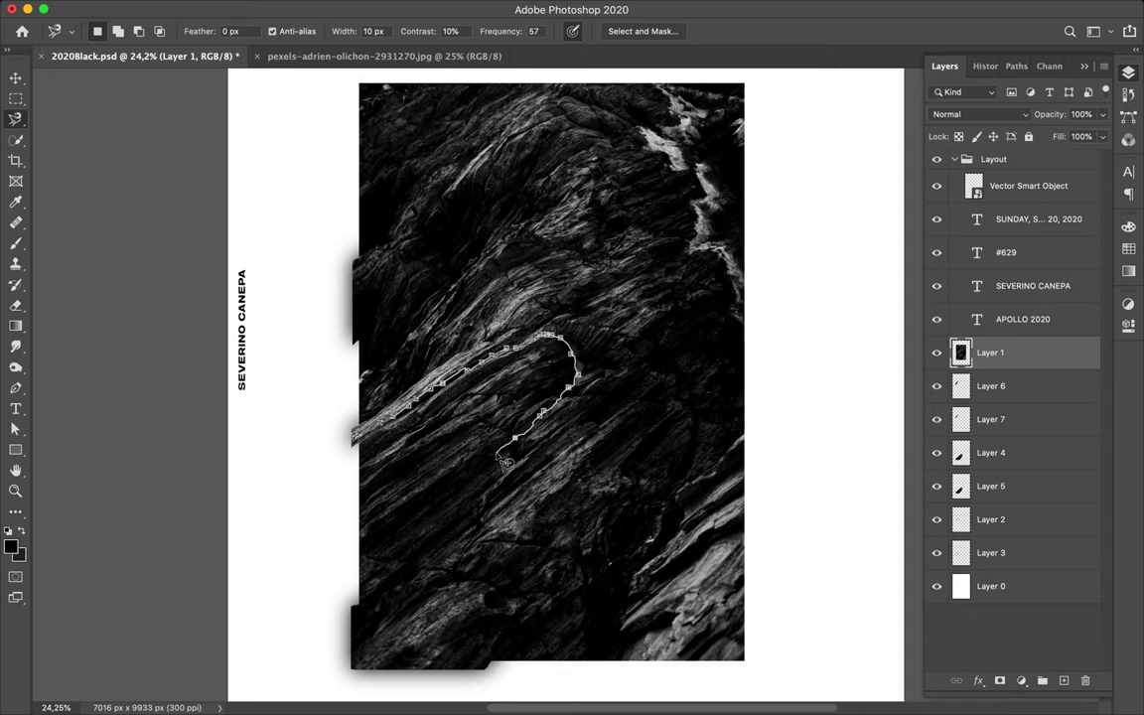
pyautogui.doubleClick(352, 434)
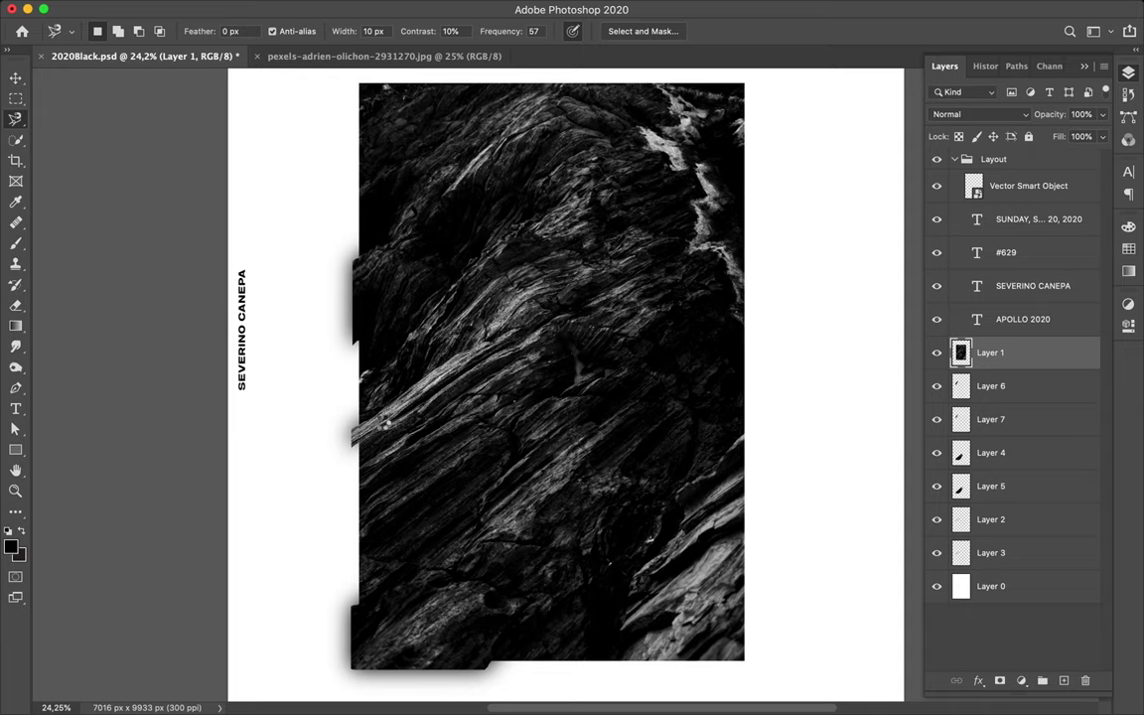
pyautogui.click(1063, 680)
pyautogui.click(1063, 680)
pyautogui.press('b')
pyautogui.moveTo(536, 387)
pyautogui.mouseDown()
pyautogui.moveTo(606, 367)
pyautogui.moveTo(479, 308)
pyautogui.mouseUp()
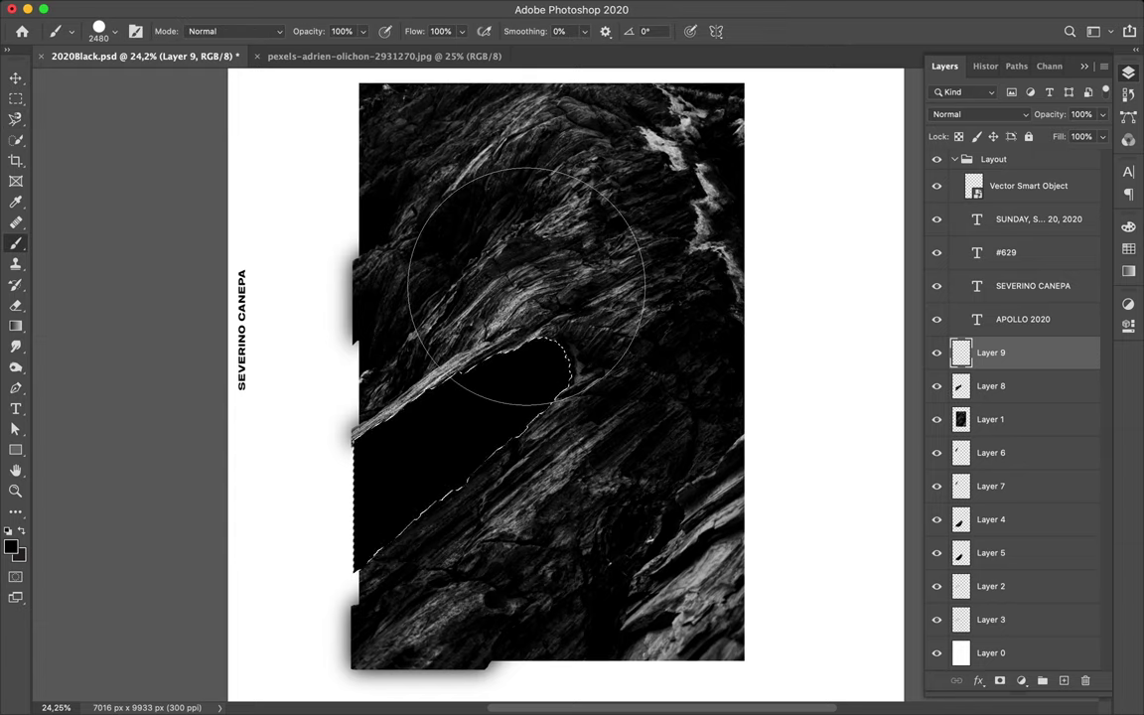
# Step: Deselect and reapply the Gaussian Blur to soften the Layer 9 shadow
pyautogui.hotkey('ctrl', 'd')
pyautogui.press('m')
pyautogui.press('v')
pyautogui.click(369, 10)
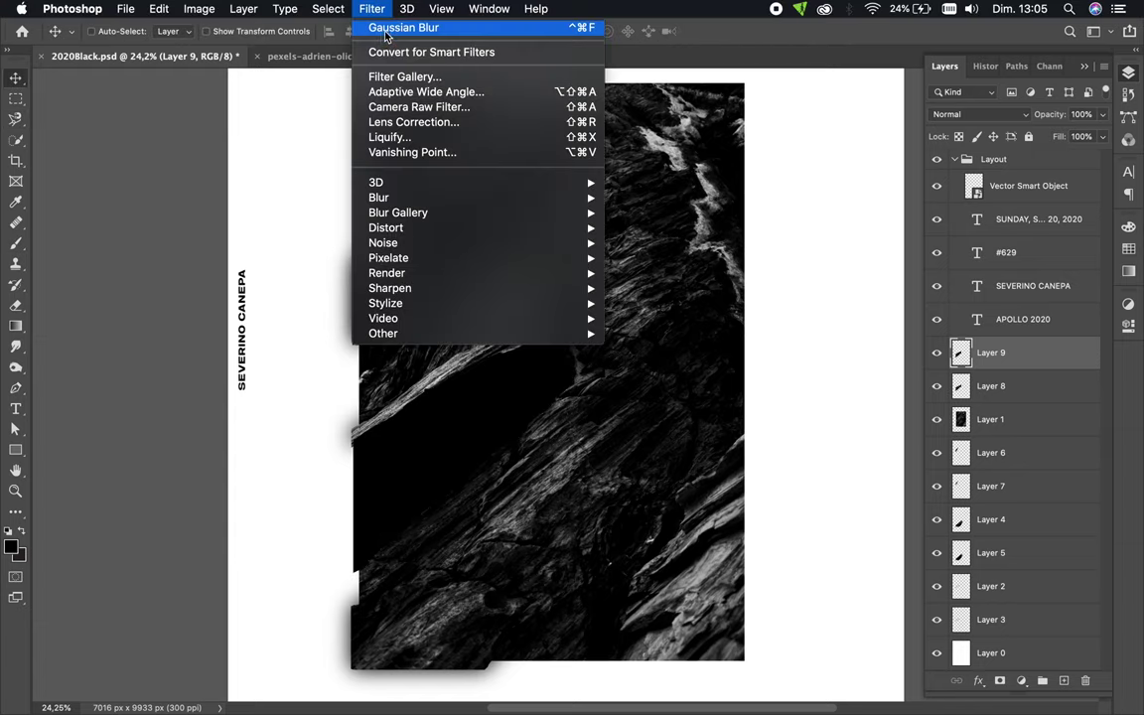
pyautogui.click(369, 10)
pyautogui.hotkey('ctrl', 'f')
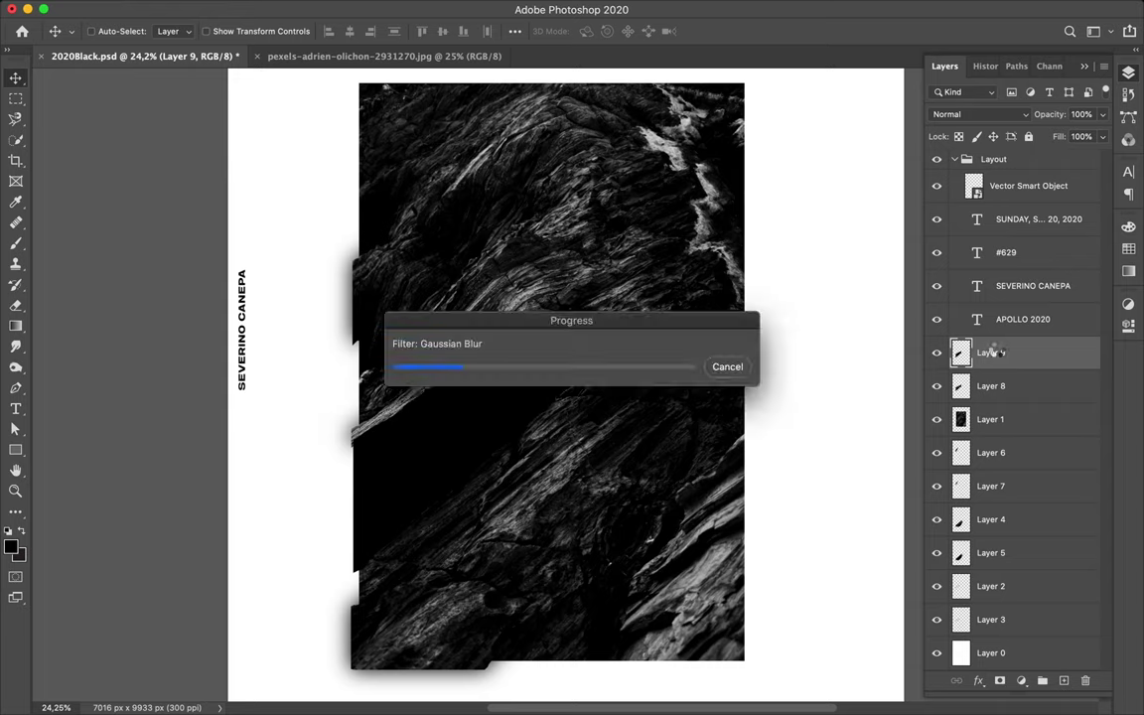
# Step: Link Layers 8 and 9 below Layer 1 and make Layer 1 active again
pyautogui.keyDown('shift'); pyautogui.click(998, 385); pyautogui.keyUp('shift')
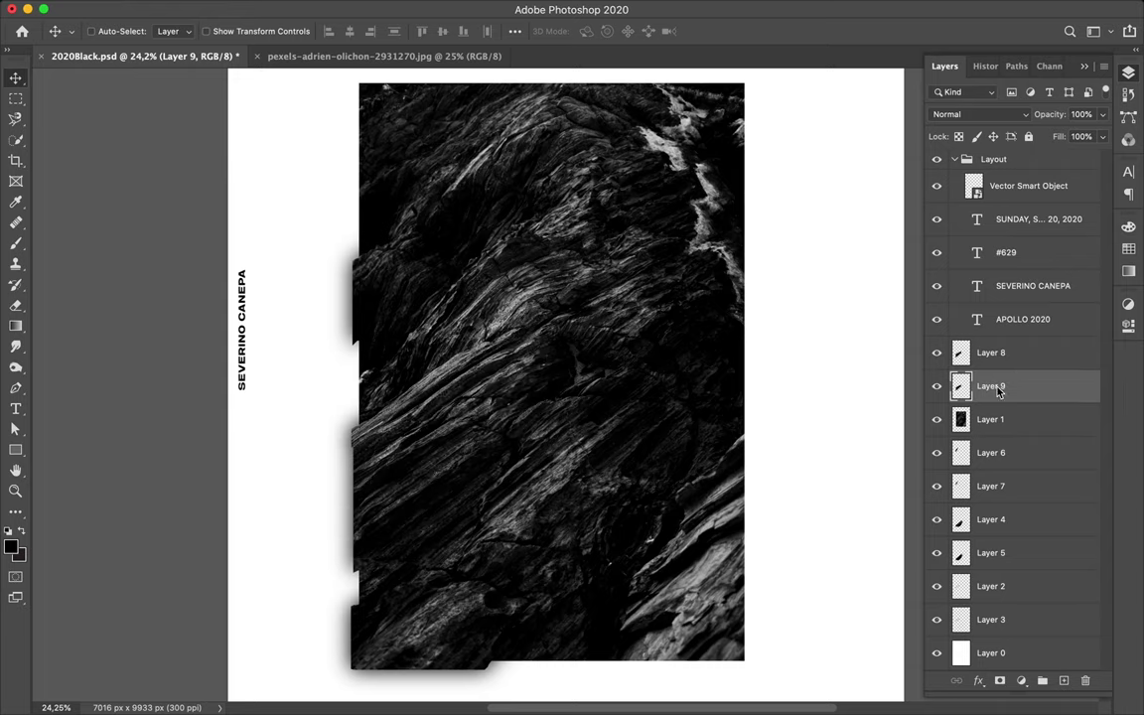
pyautogui.rightClick(1029, 357)
pyautogui.click(874, 298)
pyautogui.hotkey('ctrl', '[')
pyautogui.click(1016, 368)
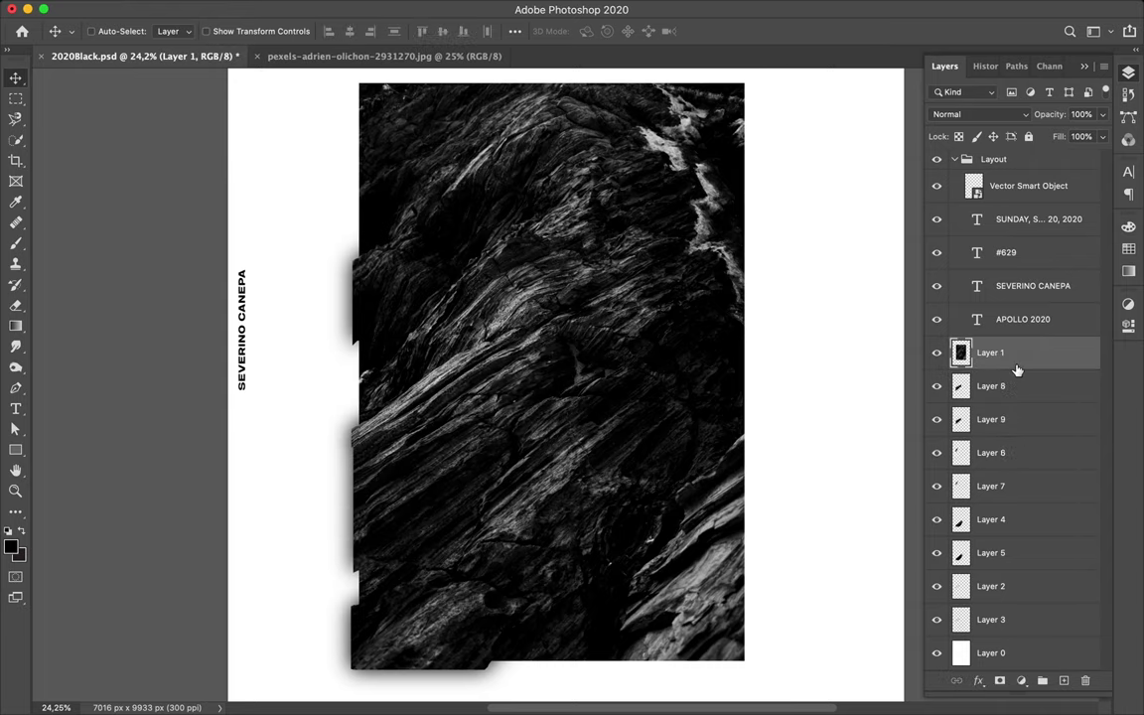
pyautogui.press('l')
pyautogui.click(351, 188)
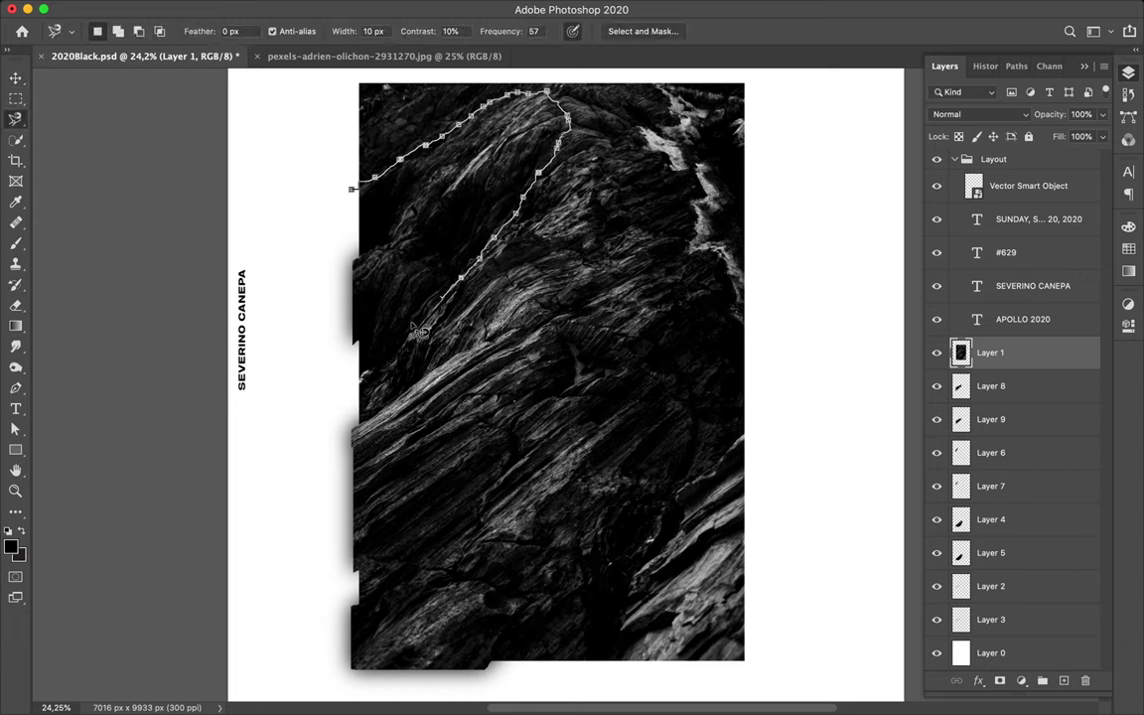
# Step: Copy the upper-left fragment to Layer 10 and paint its shape black on Layer 11
pyautogui.click(350, 189)
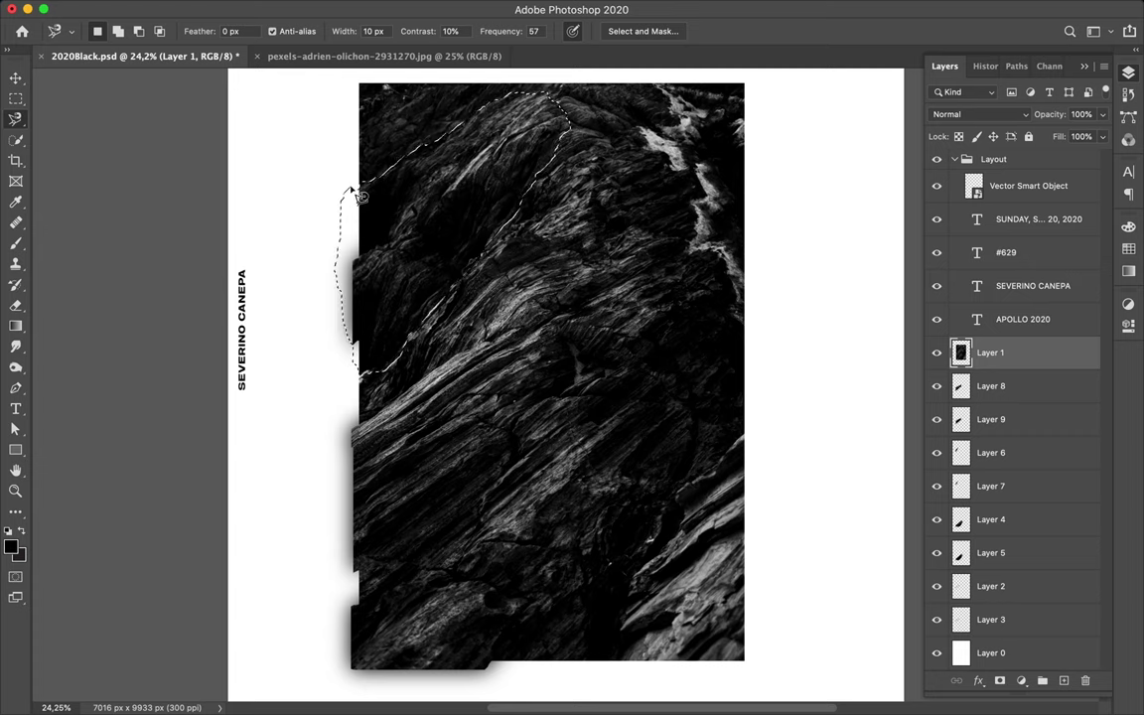
pyautogui.hotkey('ctrl', 'j')
pyautogui.press('v')
pyautogui.scroll(5, 863, 363)
pyautogui.keyDown('ctrl'); pyautogui.click(960, 352); pyautogui.keyUp('ctrl')
pyautogui.hscroll(-1, 665, 273)
pyautogui.scroll(-4, 566, 387)
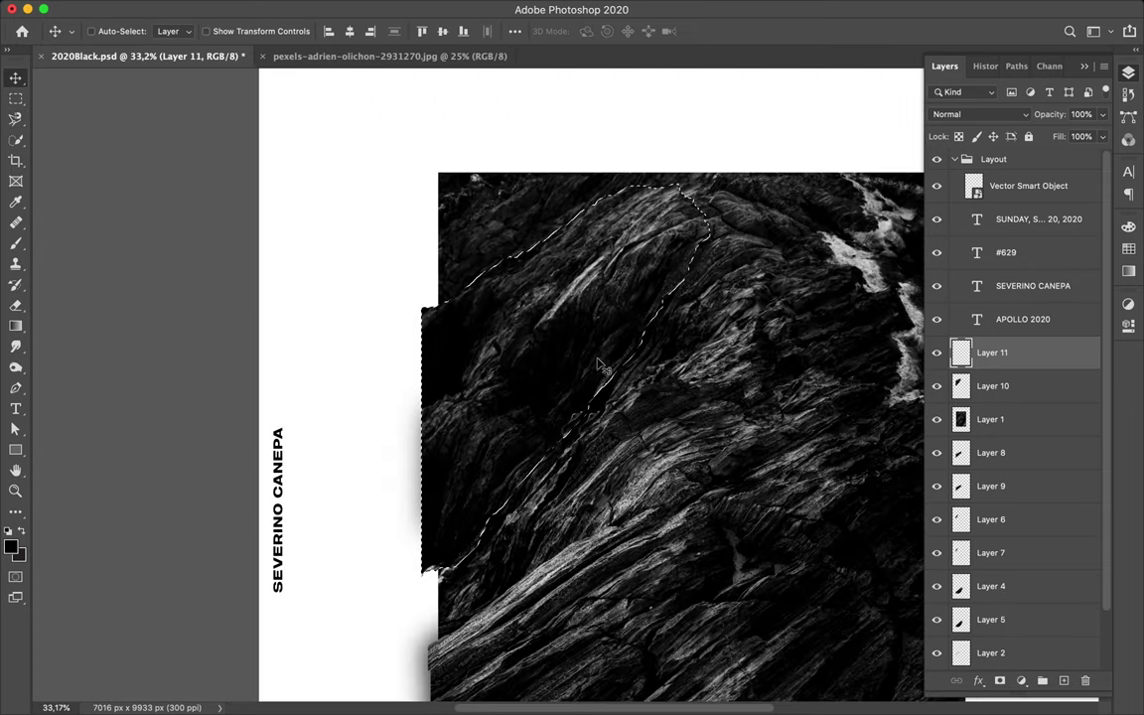
pyautogui.press('b')
pyautogui.click(646, 305)
pyautogui.moveTo(646, 304); pyautogui.dragTo(613, 384)
# Step: Deselect, fit the poster in view, and reapply the Gaussian Blur to the shadow
pyautogui.press('m')
pyautogui.hotkey('ctrl', 'd')
pyautogui.hotkey('ctrl', '0')
pyautogui.click(371, 10)
pyautogui.click(577, 159)
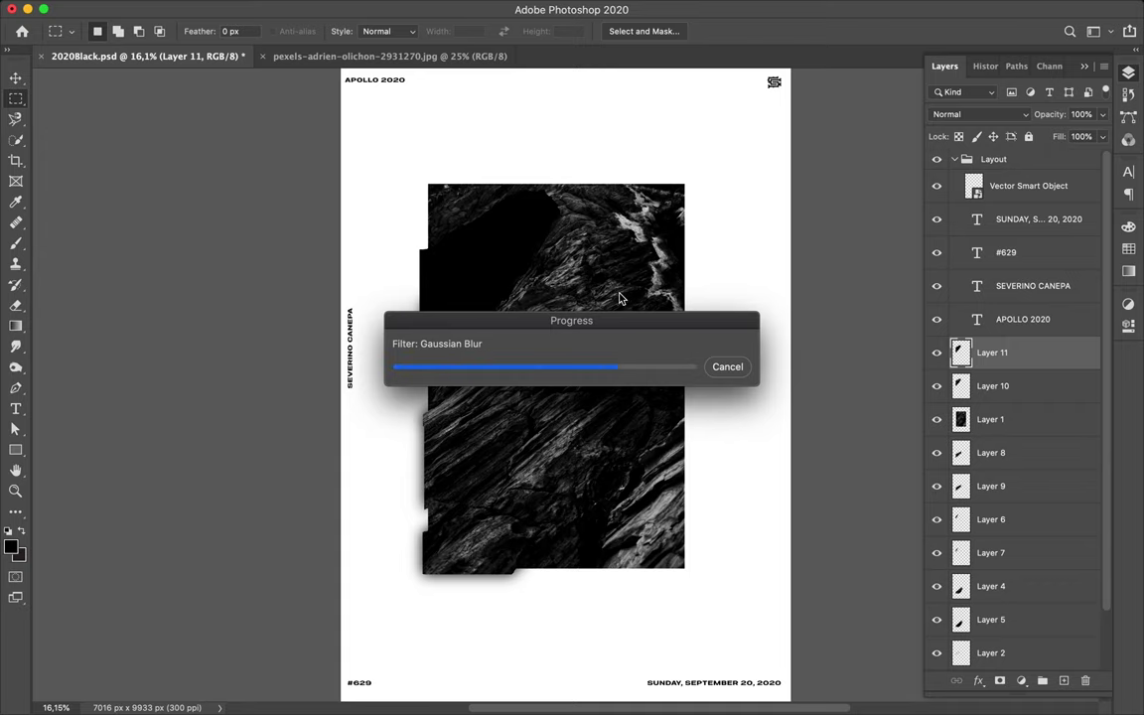
# Step: Move Layer 11 under Layer 10, link them, and return to Layer 1
pyautogui.moveTo(1003, 363); pyautogui.dragTo(1002, 392)
pyautogui.keyDown('shift'); pyautogui.click(1007, 355); pyautogui.keyUp('shift')
pyautogui.rightClick(1008, 355)
pyautogui.click(904, 353)
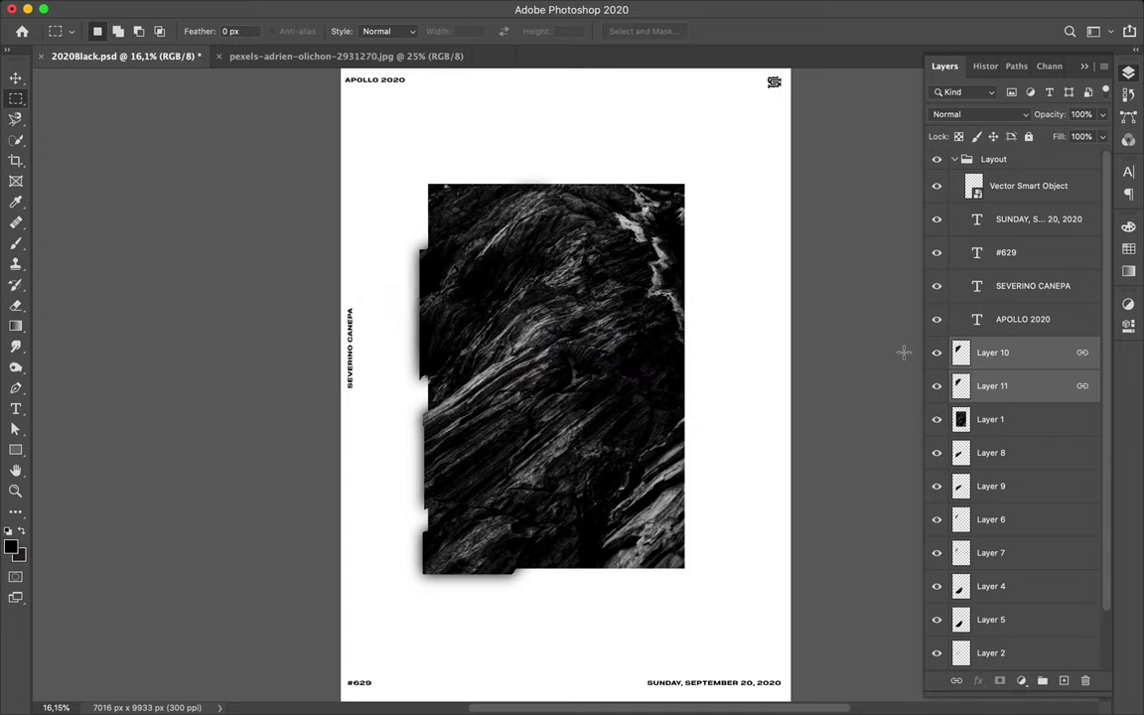
pyautogui.press('l')
pyautogui.click(990, 418)
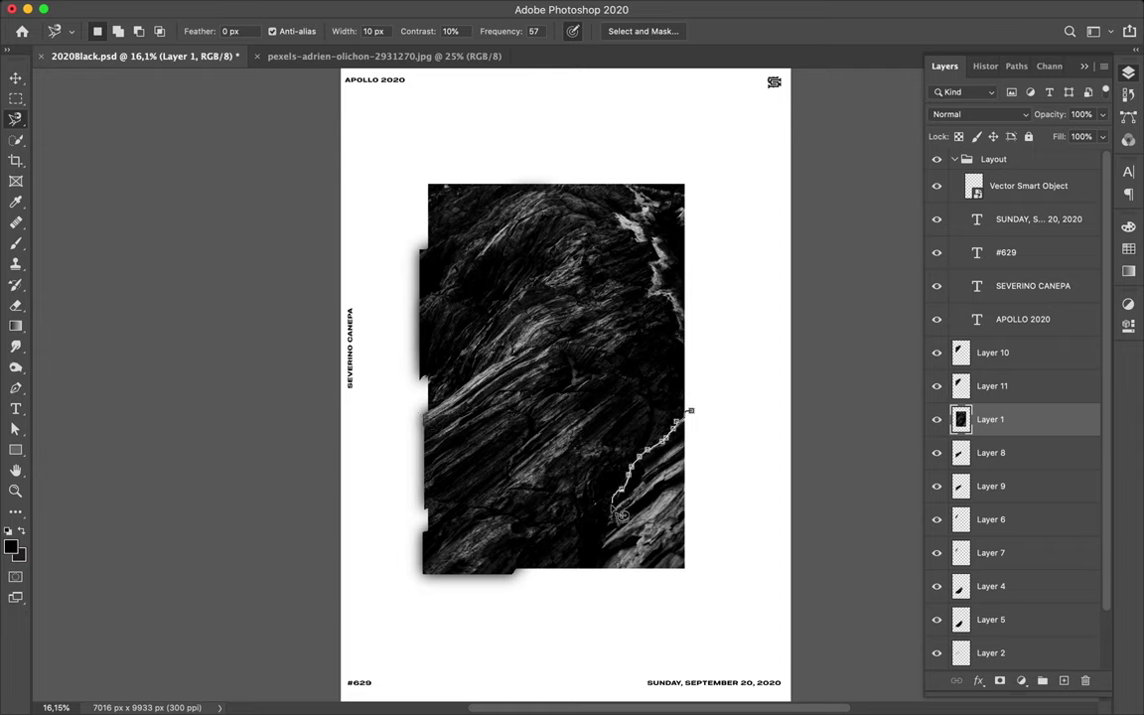
# Step: Copy the bottom-right fragment to Layer 12 and paint a black shadow on Layer 13
pyautogui.click(693, 410)
pyautogui.hotkey('ctrl', 'j')
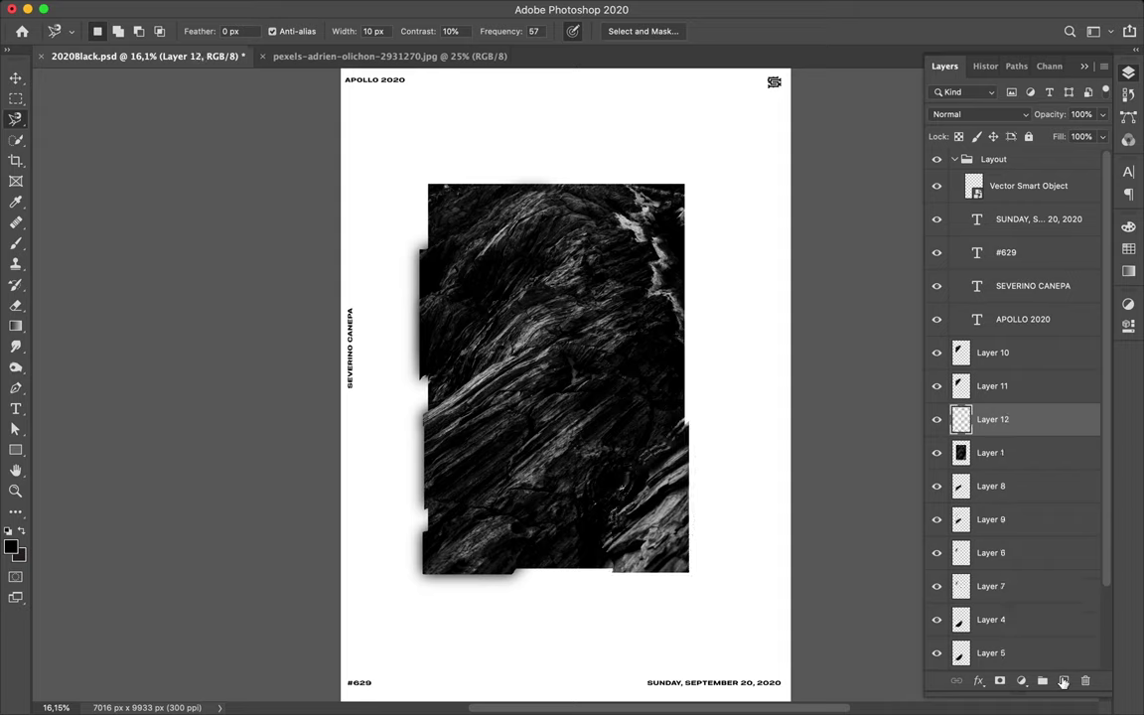
pyautogui.click(1064, 681)
pyautogui.press('b')
pyautogui.moveTo(689, 459); pyautogui.dragTo(651, 485)
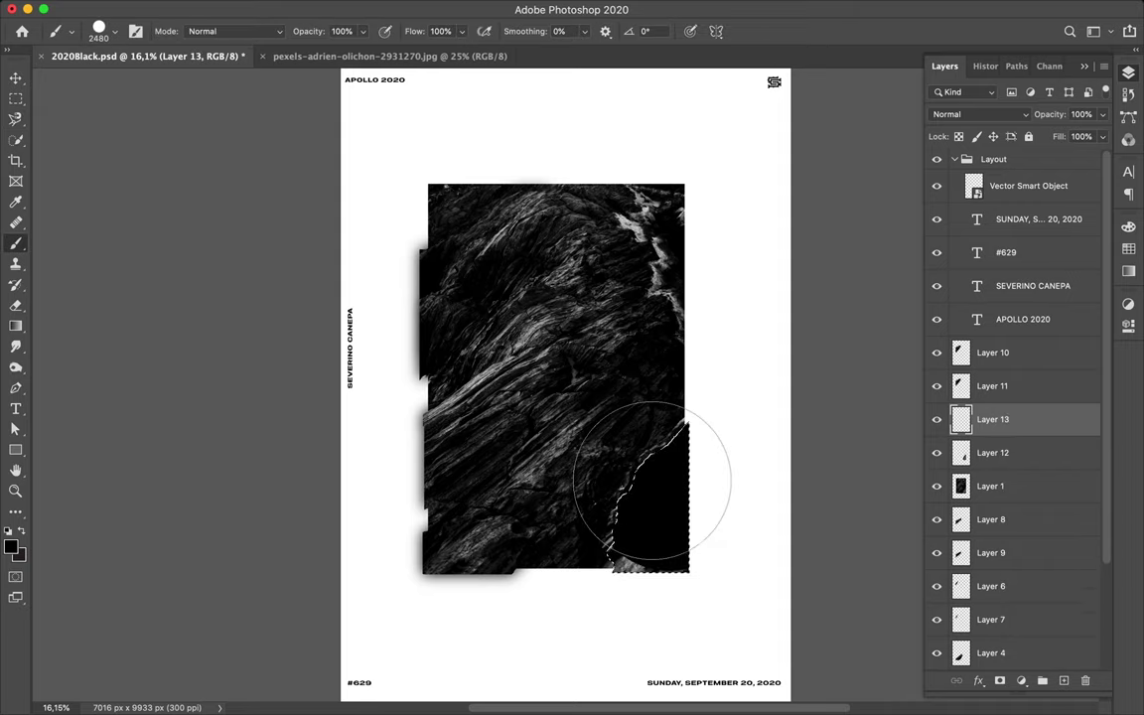
pyautogui.press('m')
pyautogui.click(326, 10)
pyautogui.click(414, 55)
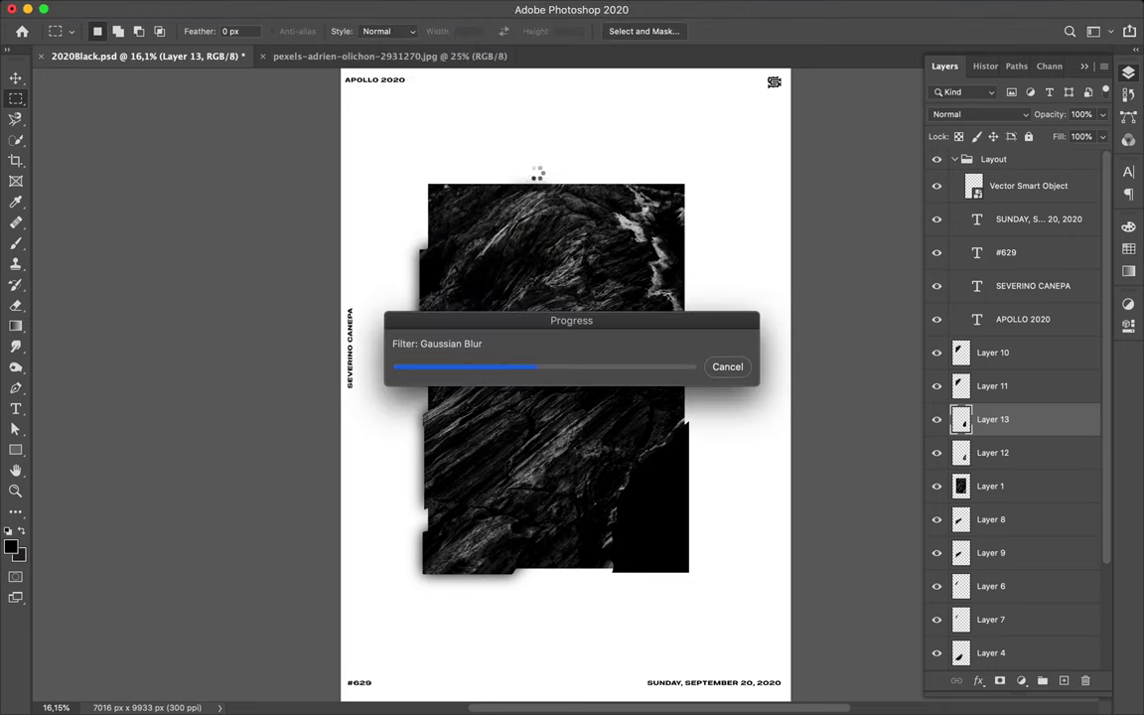
# Step: Put Layer 13 under Layer 12, link them, and move Layer 1 higher in the stack
pyautogui.moveTo(993, 419); pyautogui.dragTo(1011, 475)
pyautogui.keyDown('shift'); pyautogui.click(993, 419); pyautogui.keyUp('shift')
pyautogui.rightClick(997, 451)
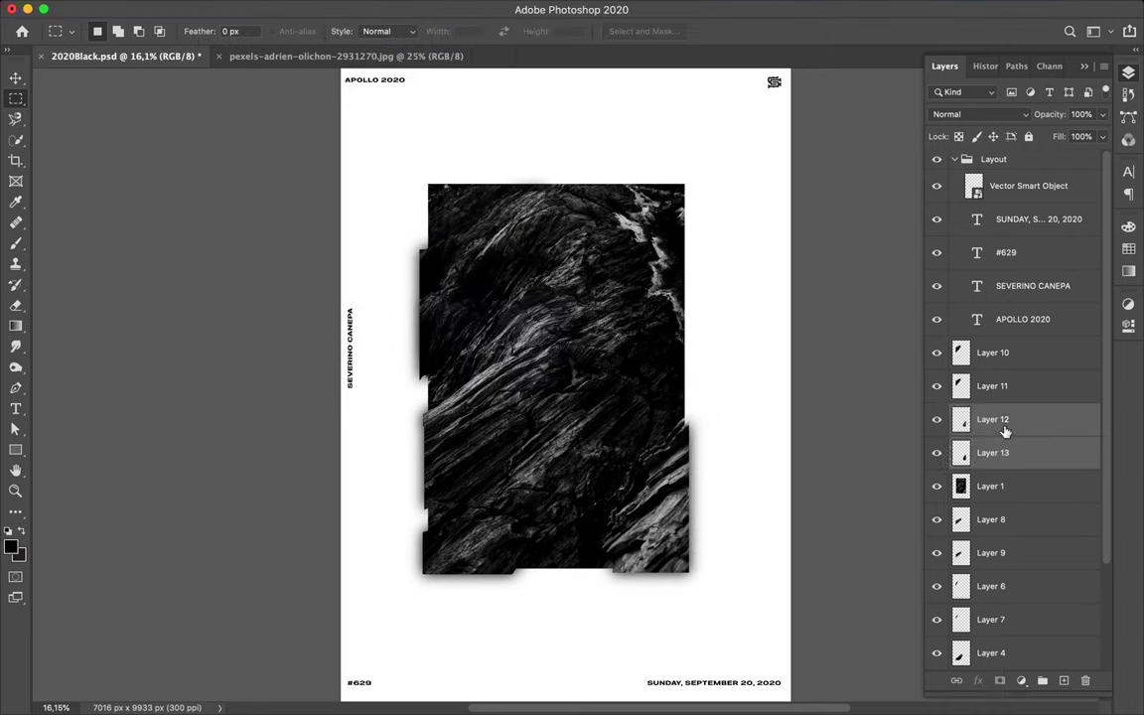
pyautogui.click(907, 347)
pyautogui.moveTo(1016, 383); pyautogui.dragTo(1009, 381)
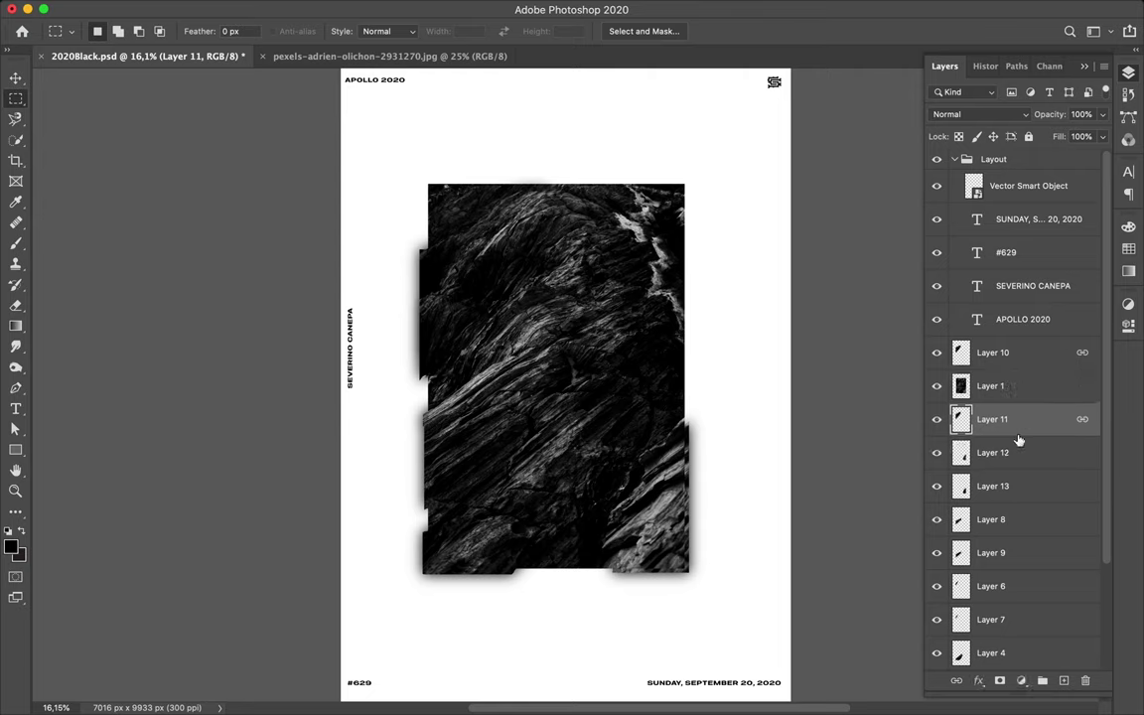
pyautogui.click(993, 353)
pyautogui.press('l')
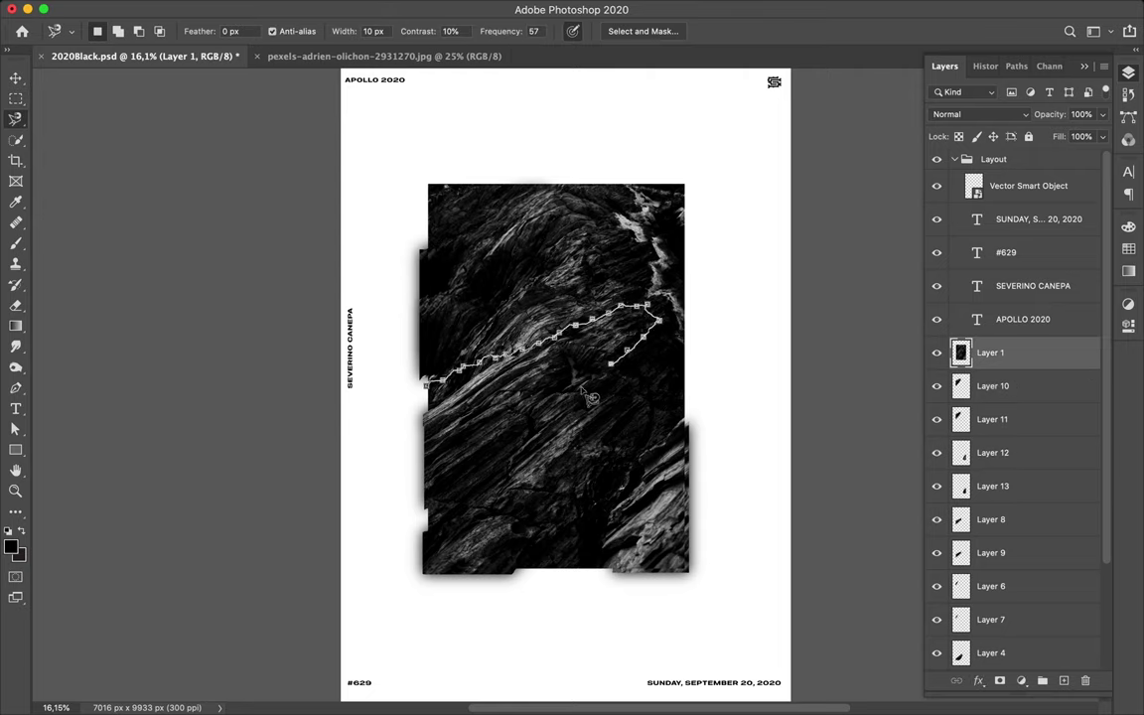
# Step: Copy a middle-left rock strip to Layer 14 and nudge it about 18 px left
pyautogui.click(435, 397)
pyautogui.hotkey('ctrl', 'j')
pyautogui.press('v')
pyautogui.moveTo(434, 437); pyautogui.dragTo(417, 435)
# Step: Add a black shadow layer below Layer 14 and soften it with the Gaussian Blur
pyautogui.click(1065, 681)
pyautogui.moveTo(993, 352); pyautogui.dragTo(1003, 397)
pyautogui.press('b')
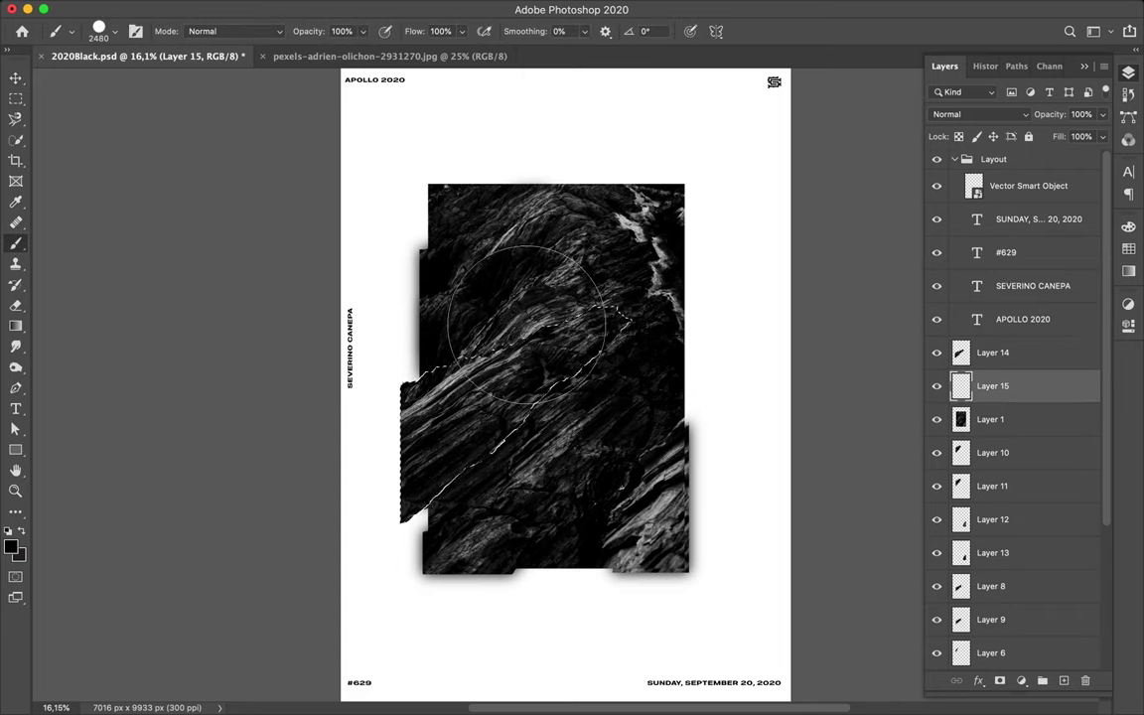
pyautogui.press('m')
pyautogui.hotkey('alt', 'BackSpace')
pyautogui.hotkey('ctrl', 'd')
pyautogui.click(371, 9)
pyautogui.click(387, 27)
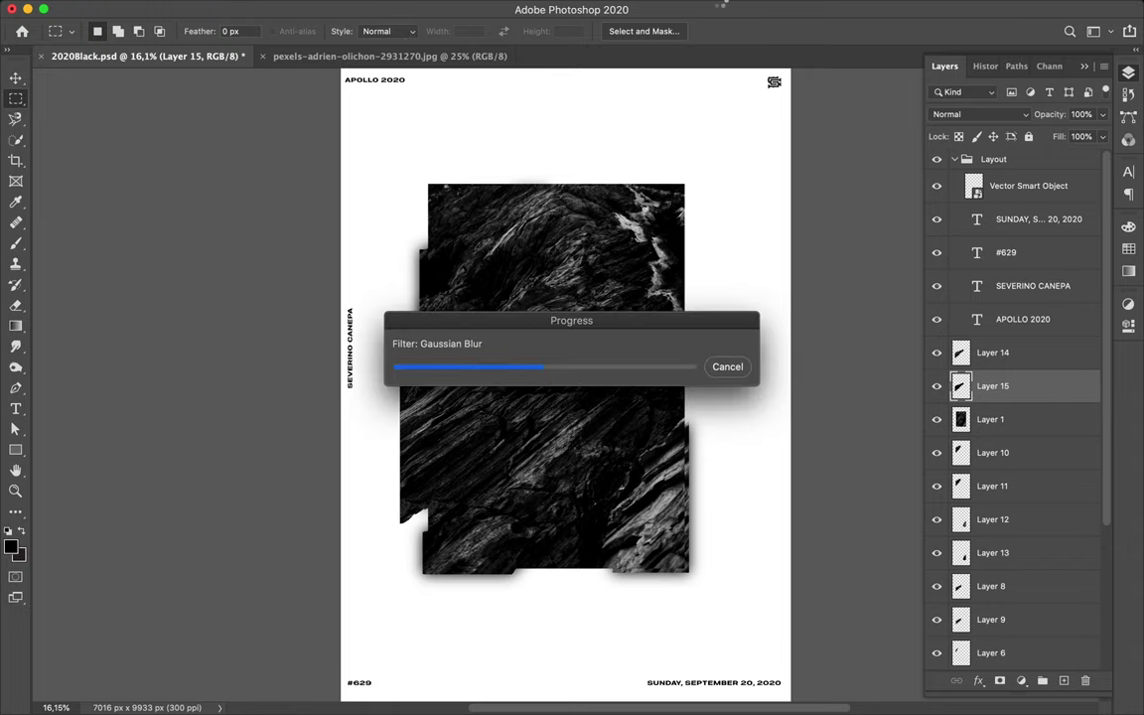
# Step: Move Layer 1 above Layer 14 and reposition the main rock image
pyautogui.press('v')
pyautogui.rightClick(989, 419)
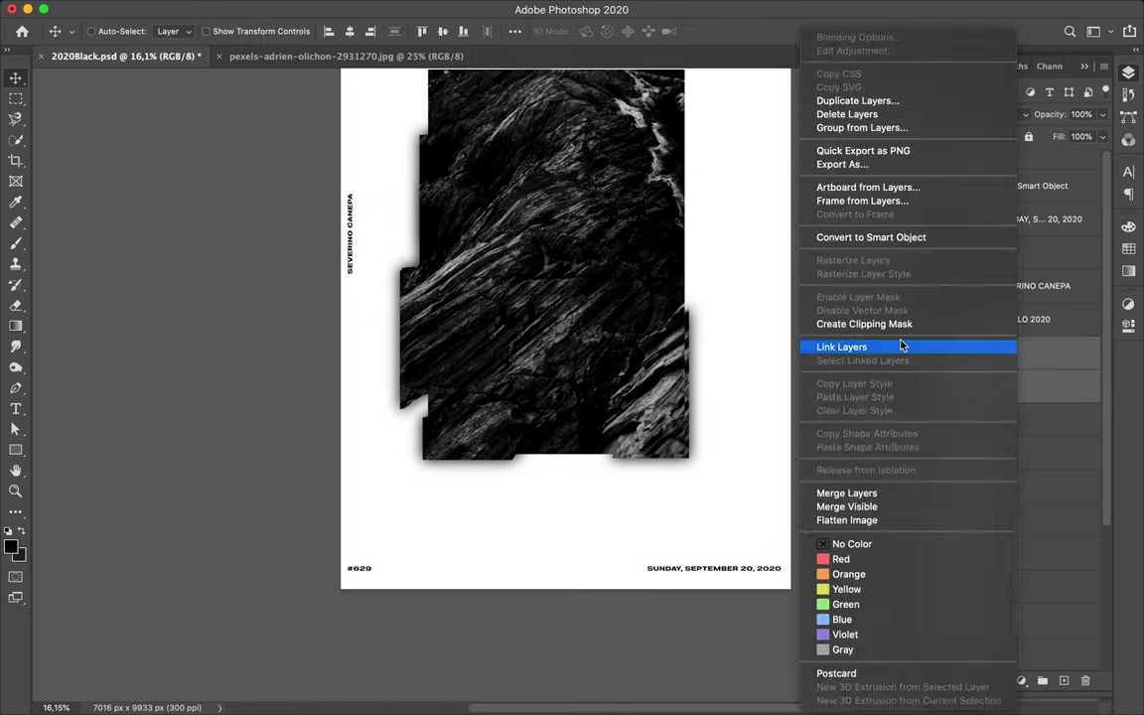
pyautogui.moveTo(990, 419); pyautogui.dragTo(990, 353)
pyautogui.moveTo(556, 298); pyautogui.dragTo(658, 220)
pyautogui.press('l')
pyautogui.moveTo(685, 292)
pyautogui.mouseDown()
pyautogui.moveTo(699, 209)
pyautogui.moveTo(534, 300)
pyautogui.mouseUp()
# Step: Copy the lower rock fragment to its own layer and add a shadow layer beneath it
pyautogui.doubleClick(576, 459)
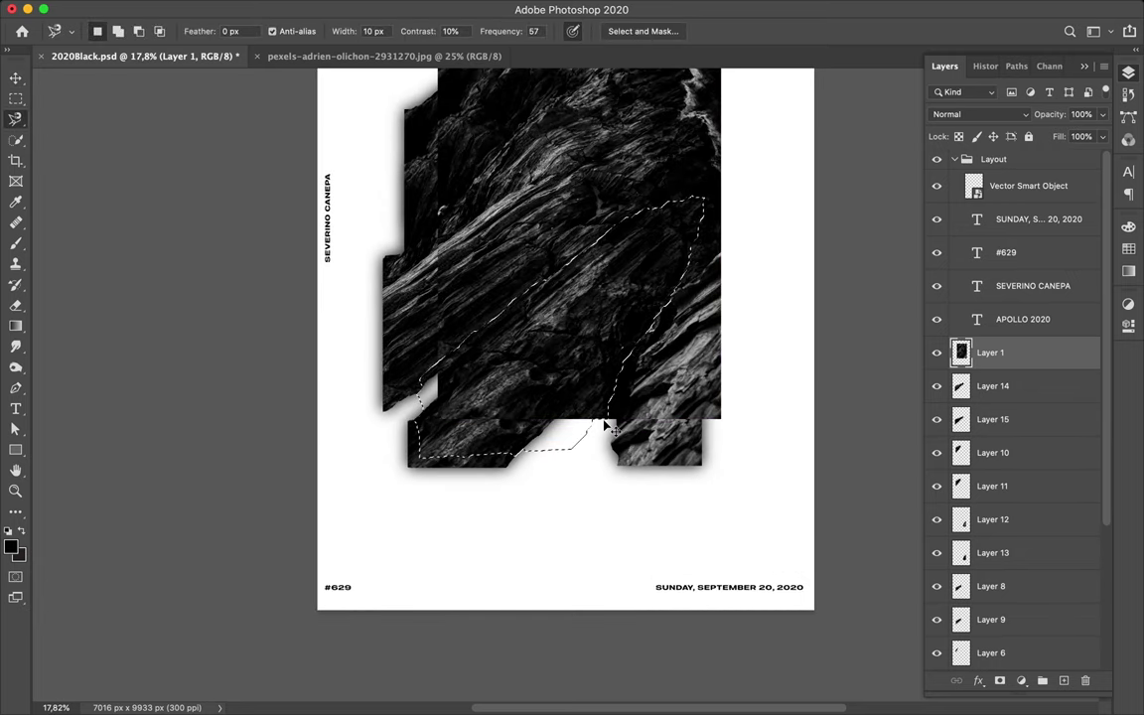
pyautogui.hotkey('ctrl', 'j')
pyautogui.click(990, 386)
pyautogui.hotkey('ctrl', 'shift', 'alt', 'n')
# Step: Fill the fragment outline black on the shadow layer and apply Gaussian Blur
pyautogui.keyDown('ctrl'); pyautogui.click(961, 352); pyautogui.keyUp('ctrl')
pyautogui.press('b')
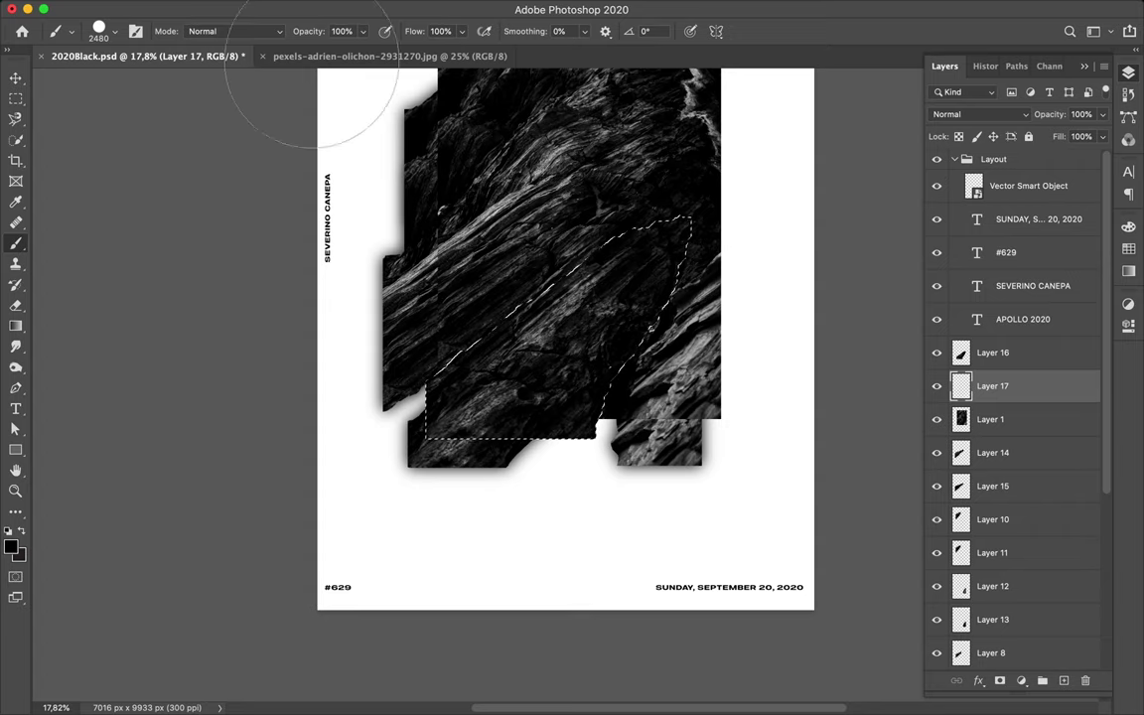
pyautogui.press('m')
pyautogui.hotkey('ctrl', 'd')
pyautogui.click(371, 8)
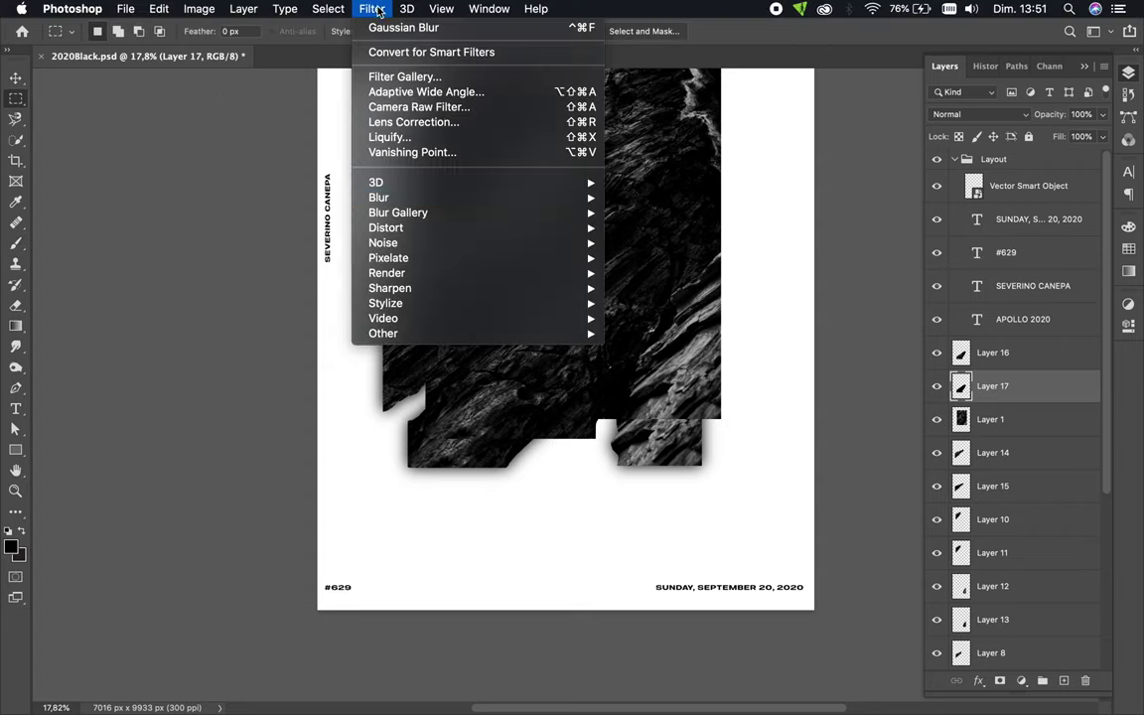
pyautogui.click(409, 25)
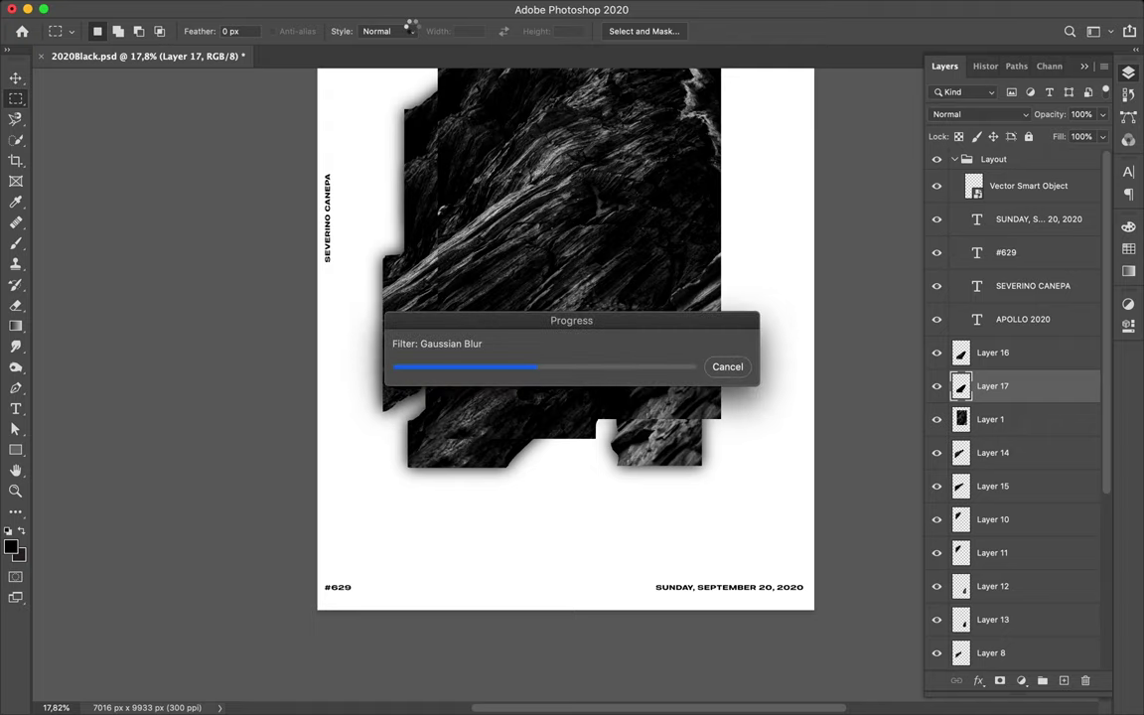
# Step: Link Layers 16 and 17, then shift the main rock image on Layer 1 up and right
pyautogui.keyDown('shift'); pyautogui.click(993, 352); pyautogui.keyUp('shift')
pyautogui.rightClick(993, 386)
pyautogui.click(864, 345)
pyautogui.moveTo(990, 419)
pyautogui.mouseDown()
pyautogui.moveTo(1029, 437)
pyautogui.moveTo(993, 338)
pyautogui.mouseUp()
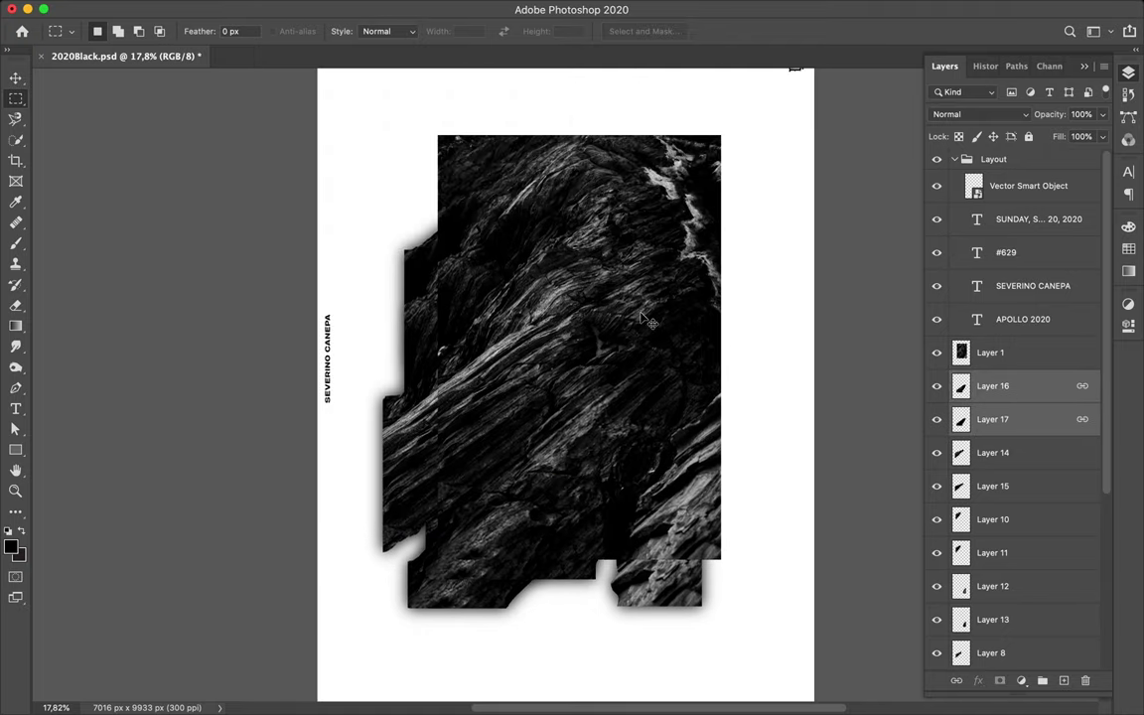
pyautogui.press('v')
pyautogui.moveTo(645, 312)
pyautogui.mouseDown()
pyautogui.moveTo(654, 339)
pyautogui.moveTo(707, 328)
pyautogui.mouseUp()
# Step: Begin a Magnetic Lasso outline of an upper rock fragment on Layer 1
pyautogui.click(991, 352)
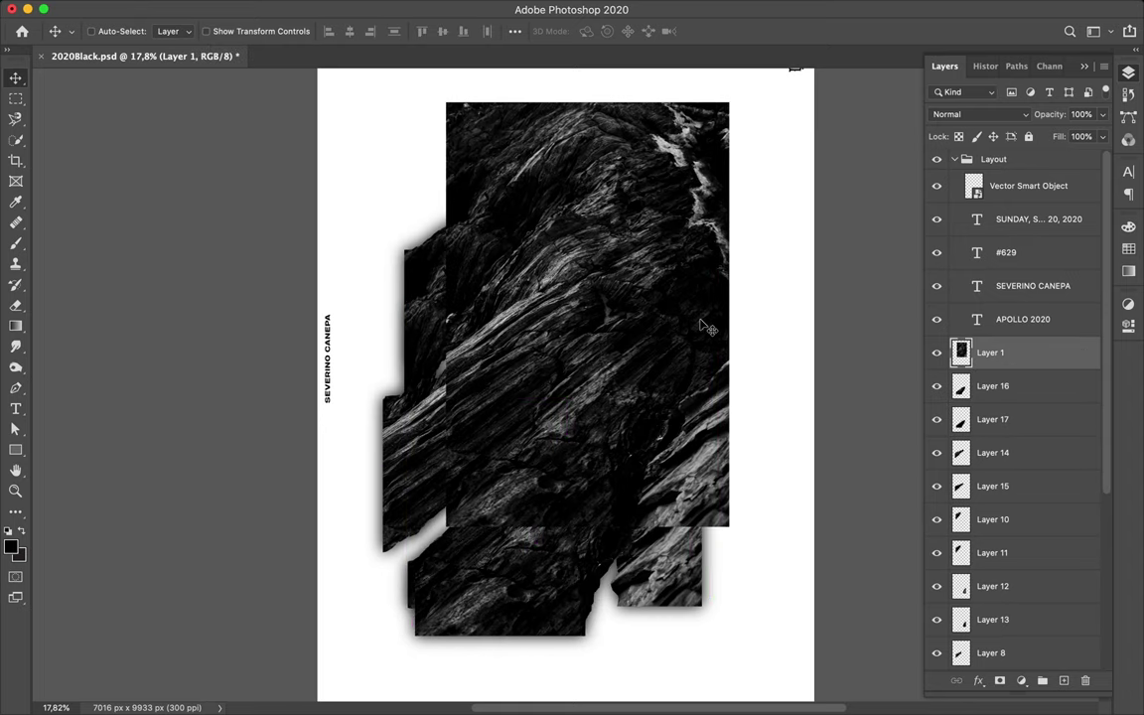
pyautogui.press('l')
pyautogui.click(441, 233)
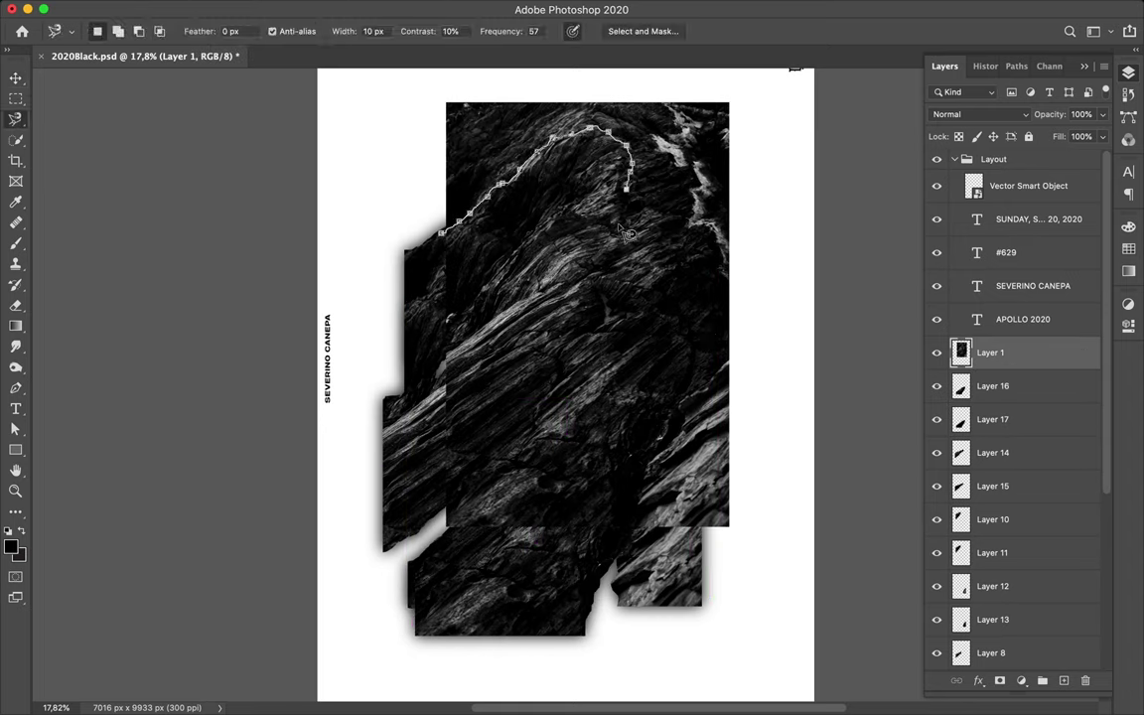
# Step: Copy the upper fragment to its own layer and undo a misplaced black fill
pyautogui.doubleClick(450, 366)
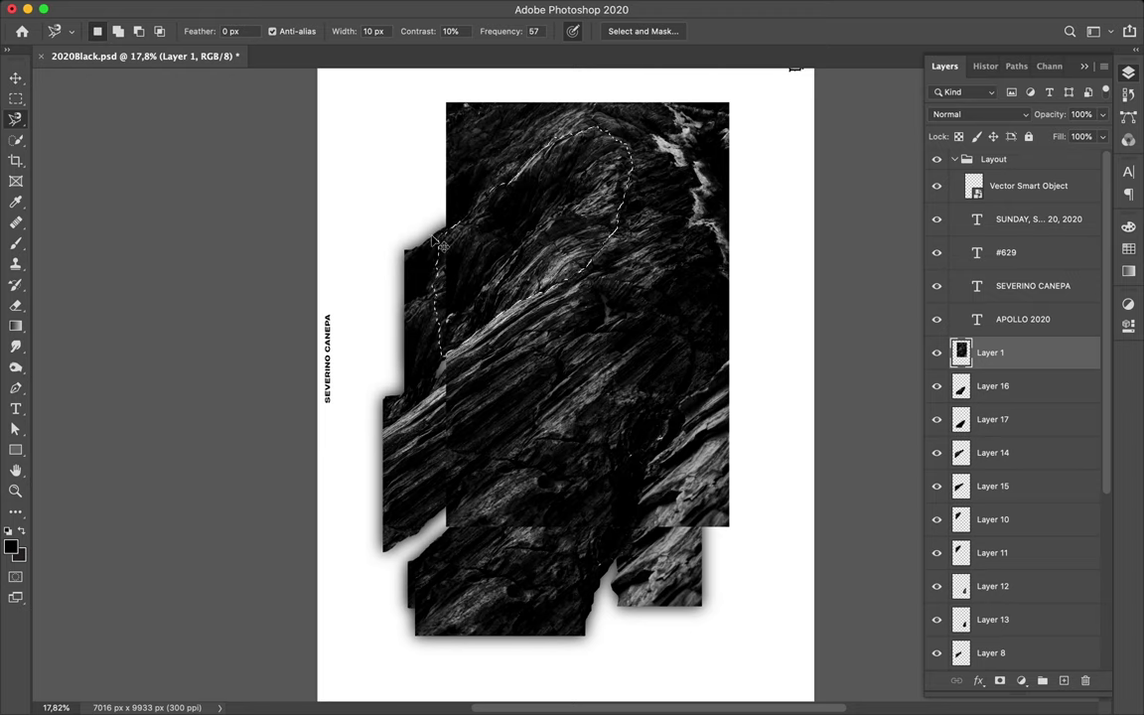
pyautogui.hotkey('ctrl', 'j')
pyautogui.press('b')
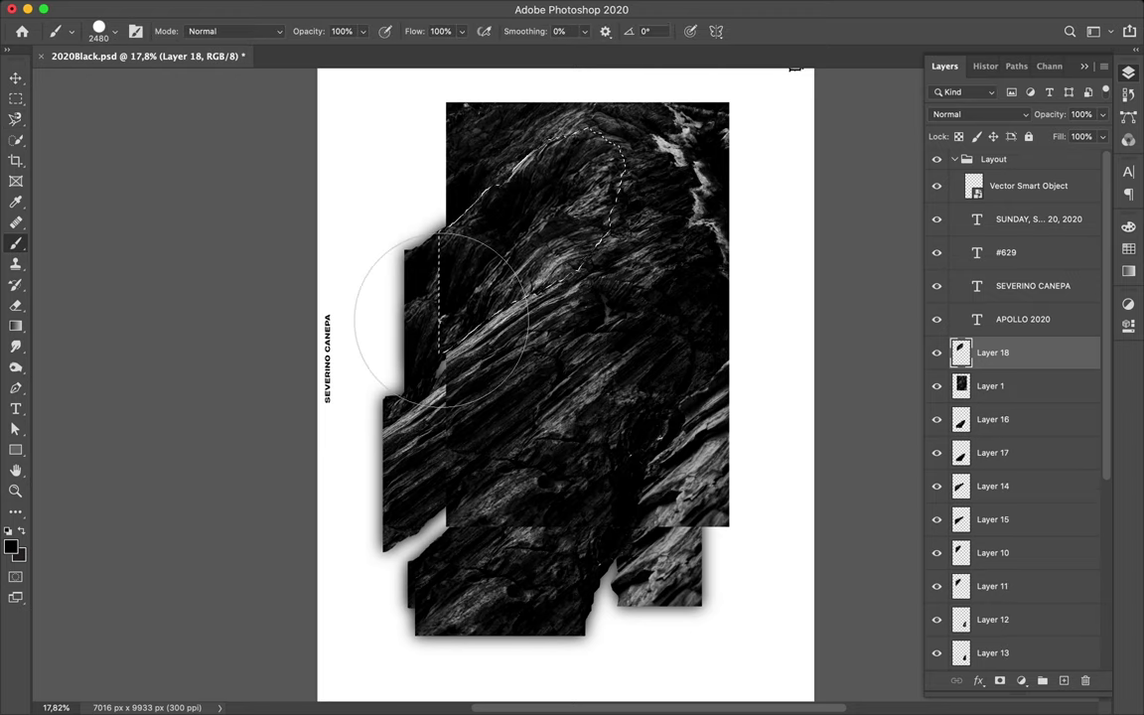
pyautogui.moveTo(398, 318); pyautogui.dragTo(606, 288)
pyautogui.hotkey('ctrl', 'd')
pyautogui.press('m')
pyautogui.click(355, 9)
pyautogui.press('Escape')
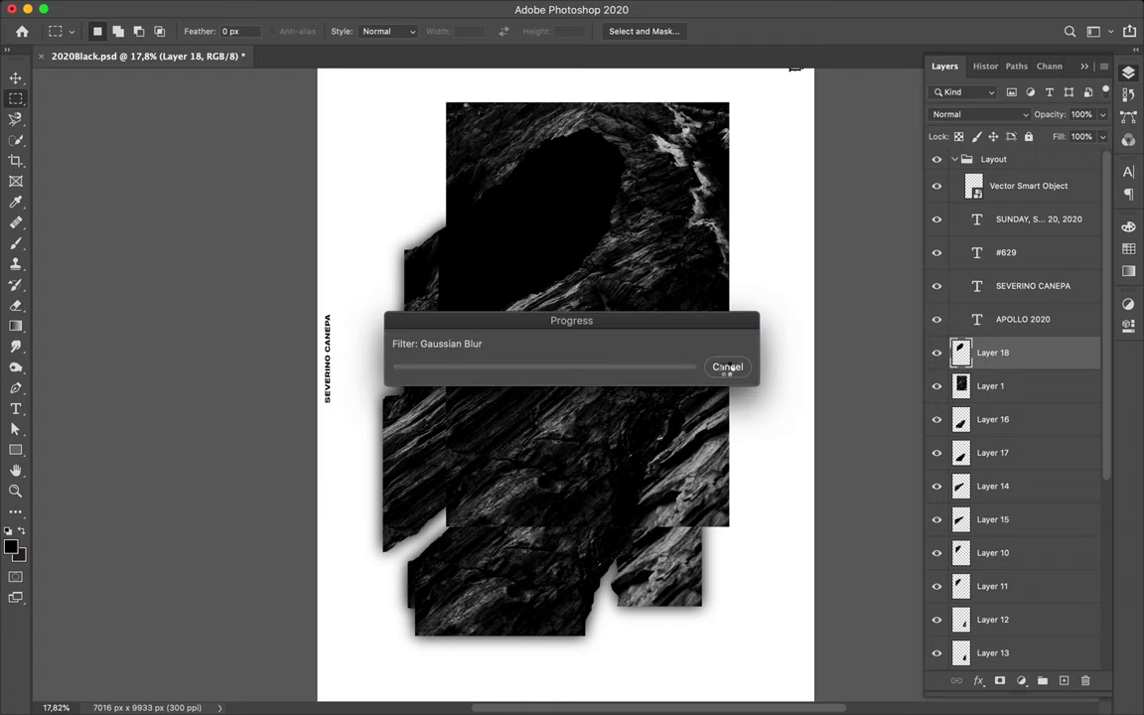
pyautogui.hotkey('ctrl', 'shift', 'd')
pyautogui.press('Delete')
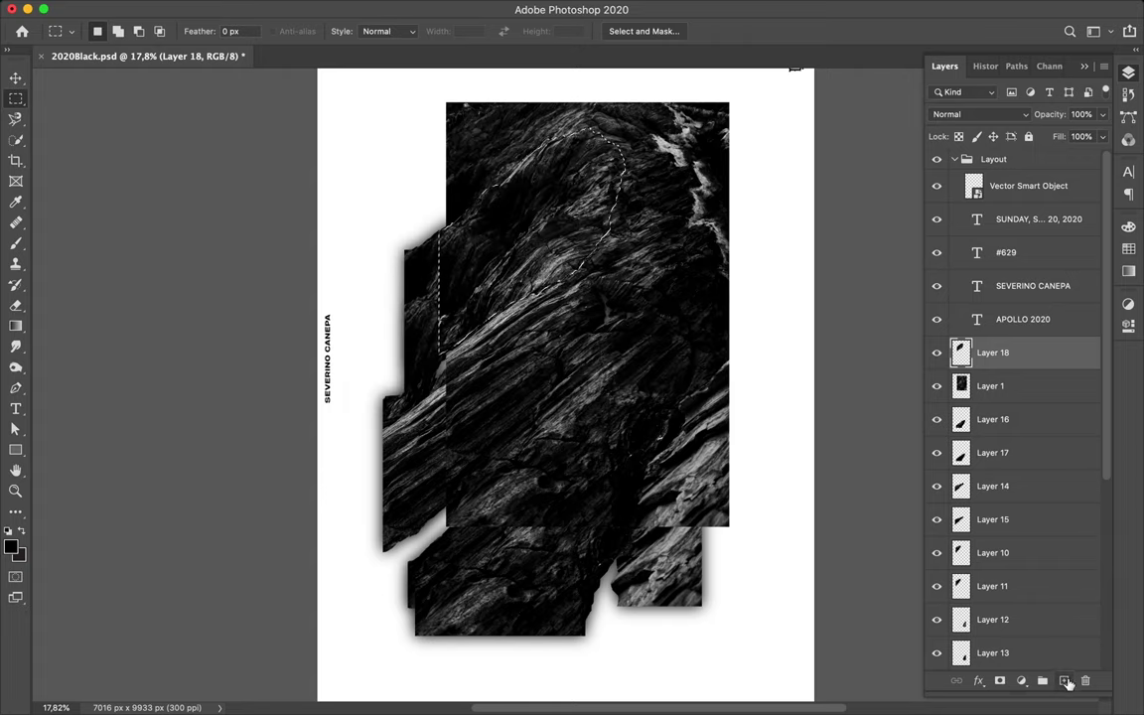
# Step: Paint a Gaussian-blurred black shadow on new Layer 19, placed beneath Layer 18
pyautogui.click(1063, 680)
pyautogui.press('b')
pyautogui.moveTo(596, 169)
pyautogui.mouseDown()
pyautogui.moveTo(387, 283)
pyautogui.moveTo(387, 307)
pyautogui.mouseUp()
pyautogui.press('m')
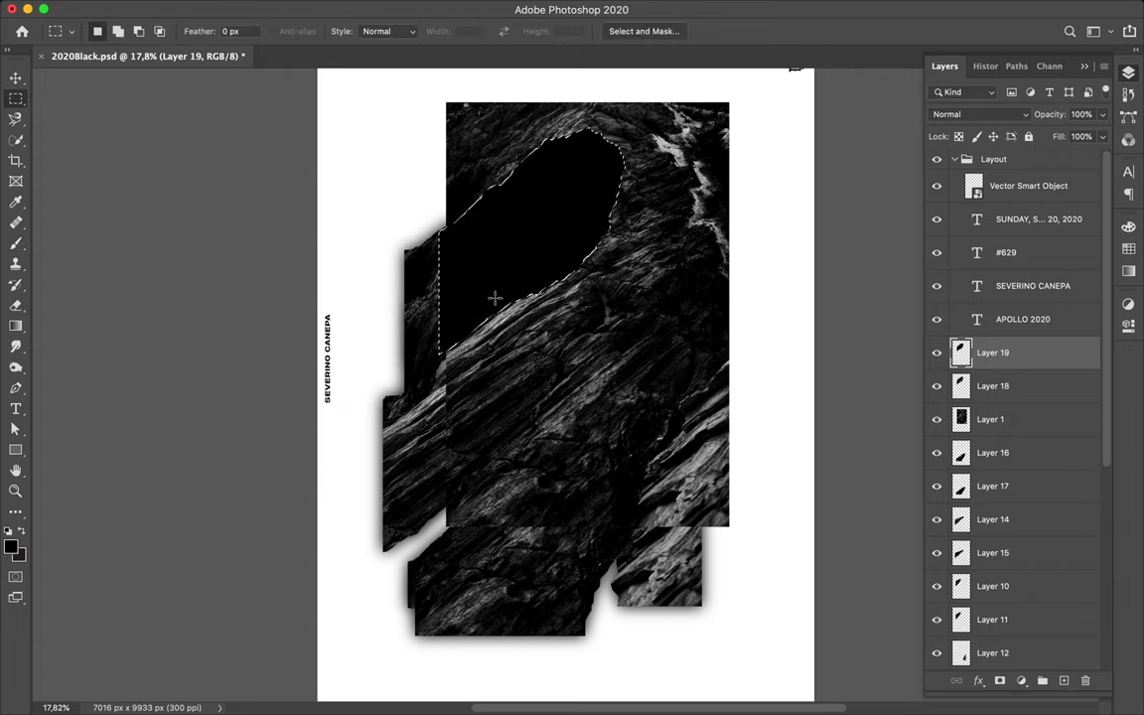
pyautogui.hotkey('ctrl', 'd')
pyautogui.click(370, 8)
pyautogui.click(408, 44)
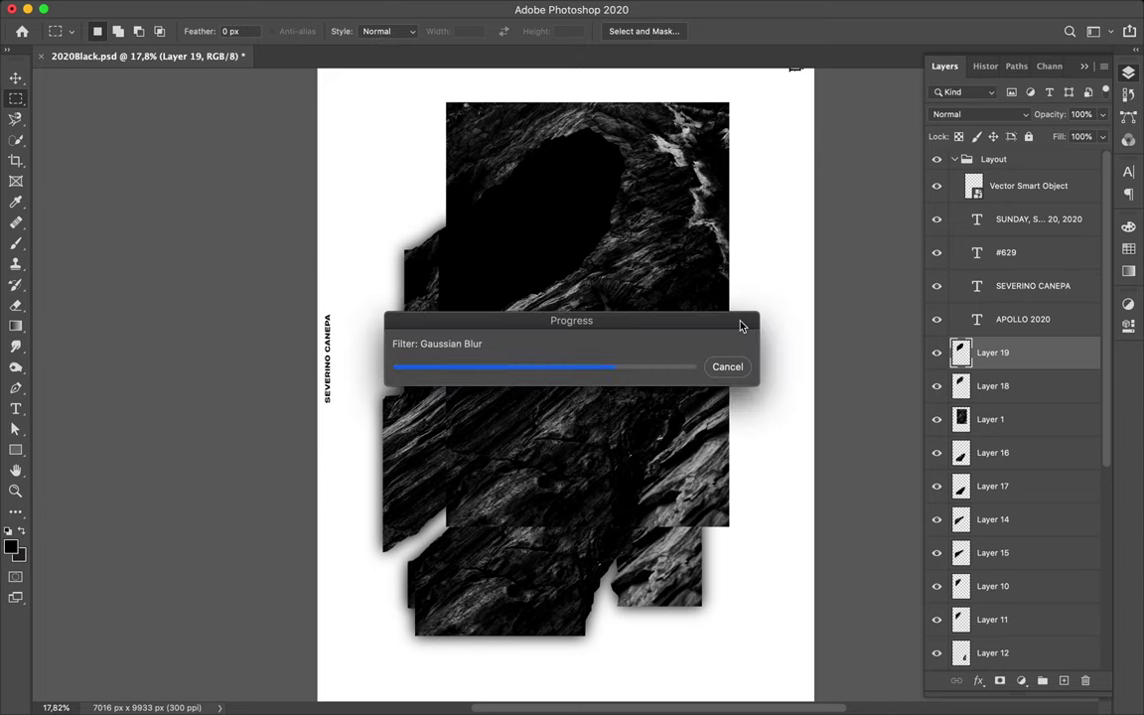
pyautogui.moveTo(1005, 355)
pyautogui.mouseDown()
pyautogui.moveTo(1011, 397)
pyautogui.moveTo(993, 343)
pyautogui.mouseUp()
# Step: Trace another fragment on the full rock photo and copy it to Layer 20
pyautogui.keyDown('shift'); pyautogui.click(1036, 363); pyautogui.keyUp('shift')
pyautogui.press('l')
pyautogui.click(441, 435)
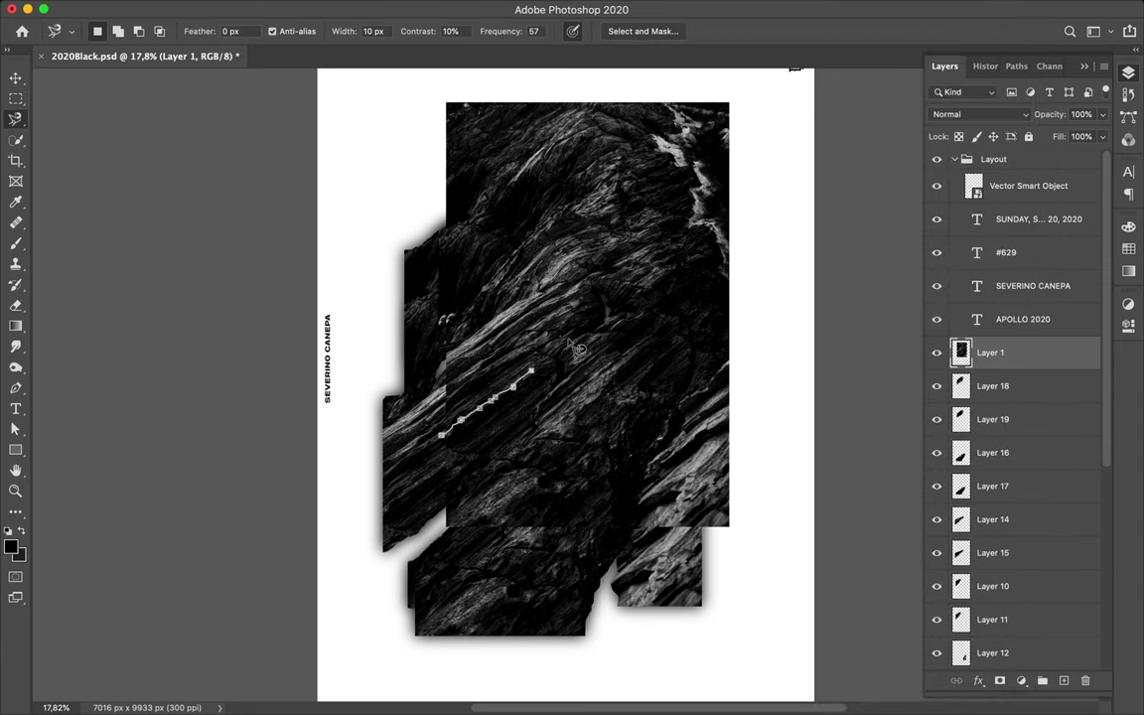
pyautogui.click(440, 434)
pyautogui.hotkey('ctrl', 'j')
pyautogui.press('v')
# Step: Paint a black shadow of that fragment on a new layer
pyautogui.click(1064, 680)
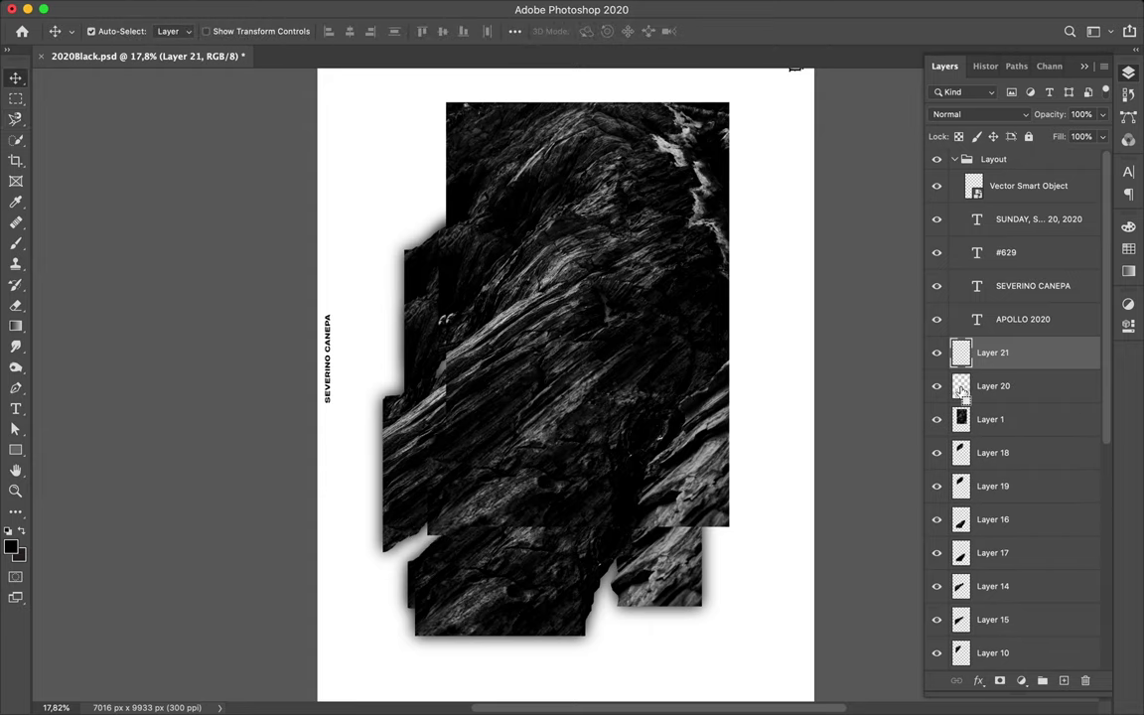
pyautogui.hotkey('ctrl', 'shift', 'd')
pyautogui.press('b')
pyautogui.moveTo(613, 398); pyautogui.dragTo(427, 511)
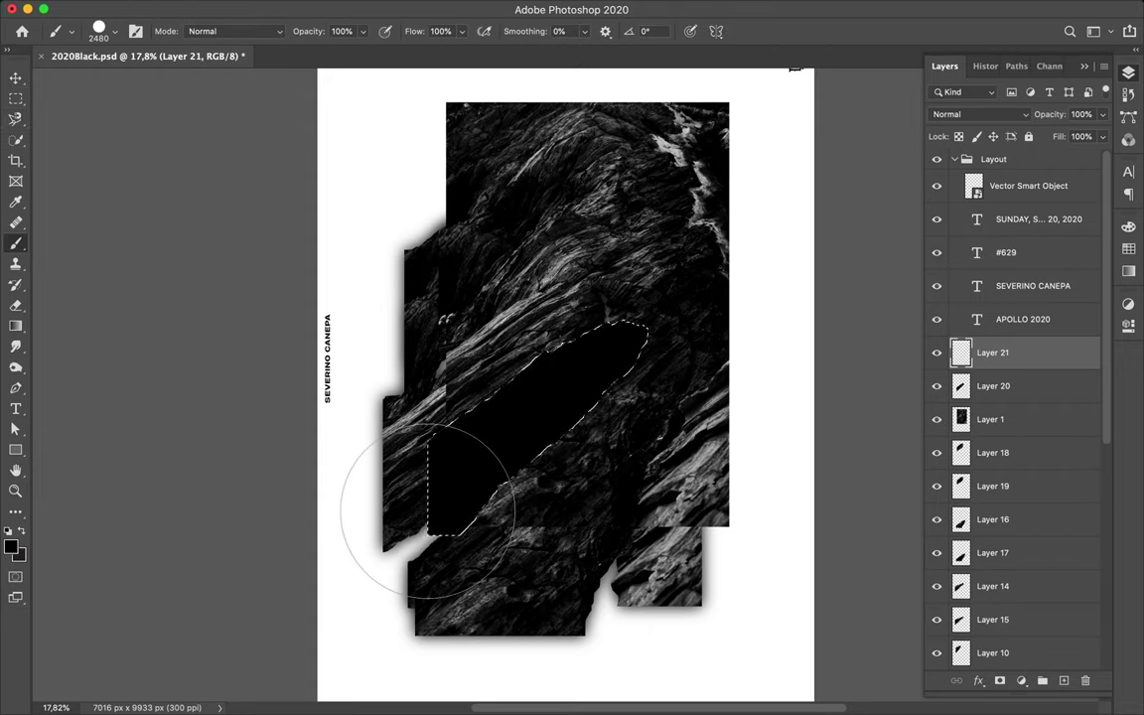
pyautogui.press('m')
pyautogui.hotkey('ctrl', 'd')
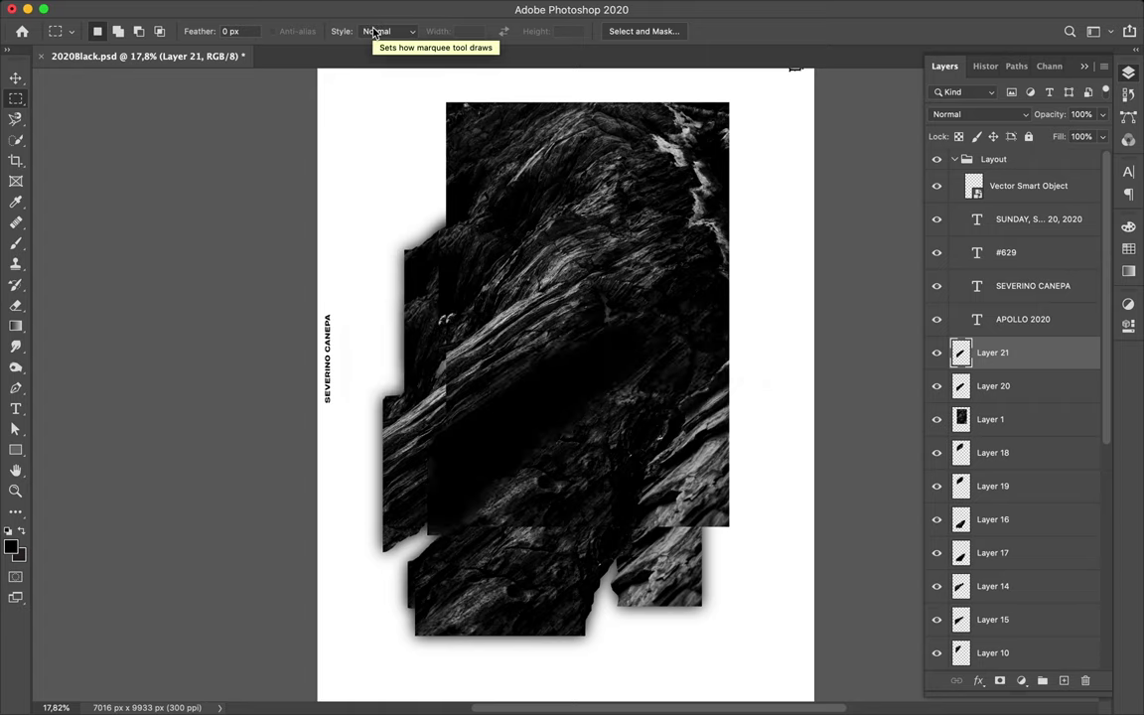
# Step: Place the shadow beneath Layer 20, link the pair below Layer 1, and hide Layer 1
pyautogui.moveTo(1012, 358); pyautogui.dragTo(1013, 407)
pyautogui.keyDown('shift'); pyautogui.click(1033, 357); pyautogui.keyUp('shift')
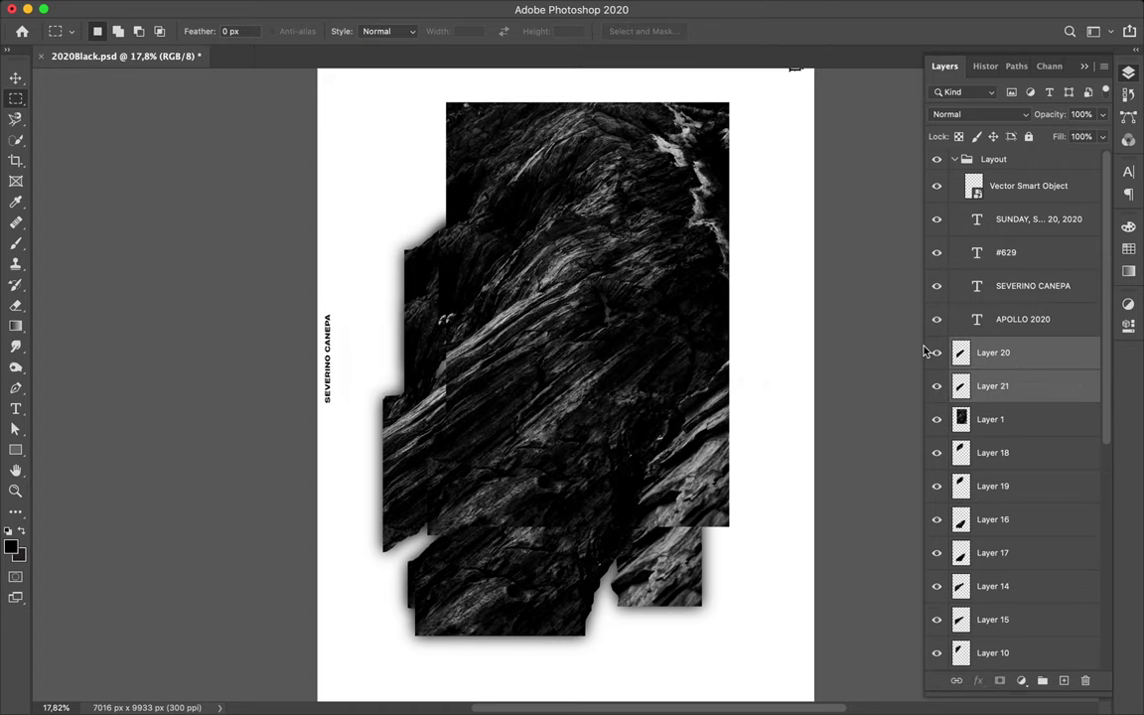
pyautogui.moveTo(927, 357); pyautogui.dragTo(953, 437)
pyautogui.press('v')
pyautogui.click(935, 352)
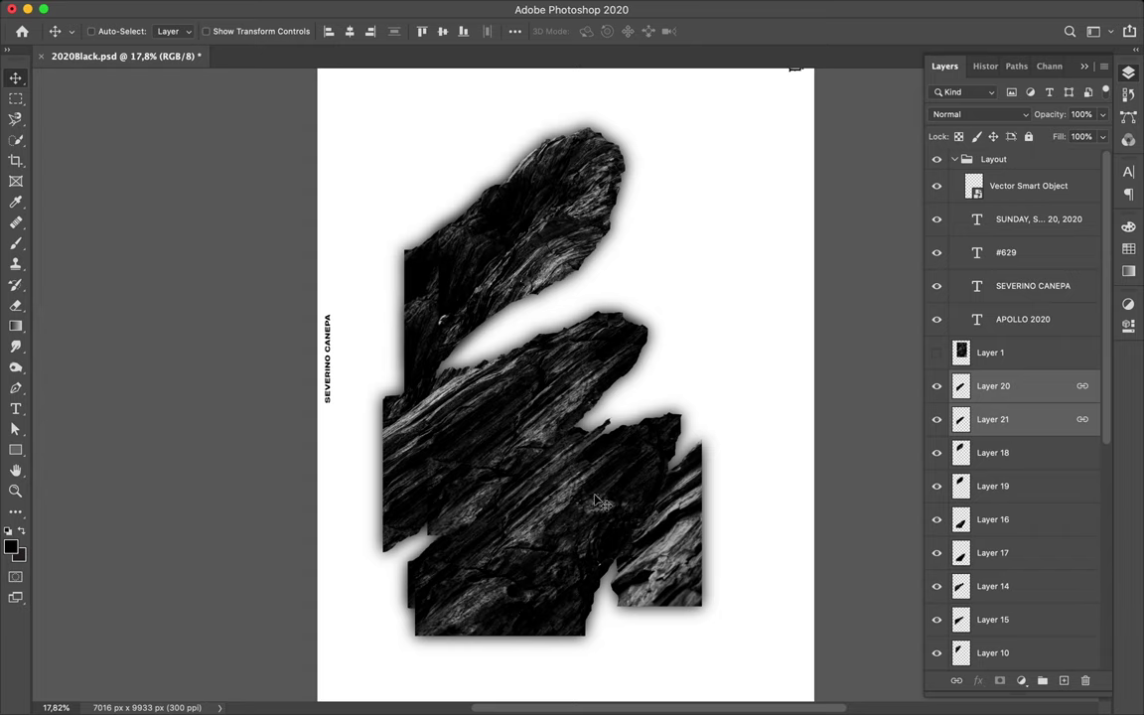
# Step: Duplicate Layers 16 and 17 and scale the copy to 120%
pyautogui.click(992, 519)
pyautogui.keyDown('shift'); pyautogui.click(993, 553); pyautogui.keyUp('shift')
pyautogui.press('super+j')
pyautogui.press('super+t')
pyautogui.write('120')
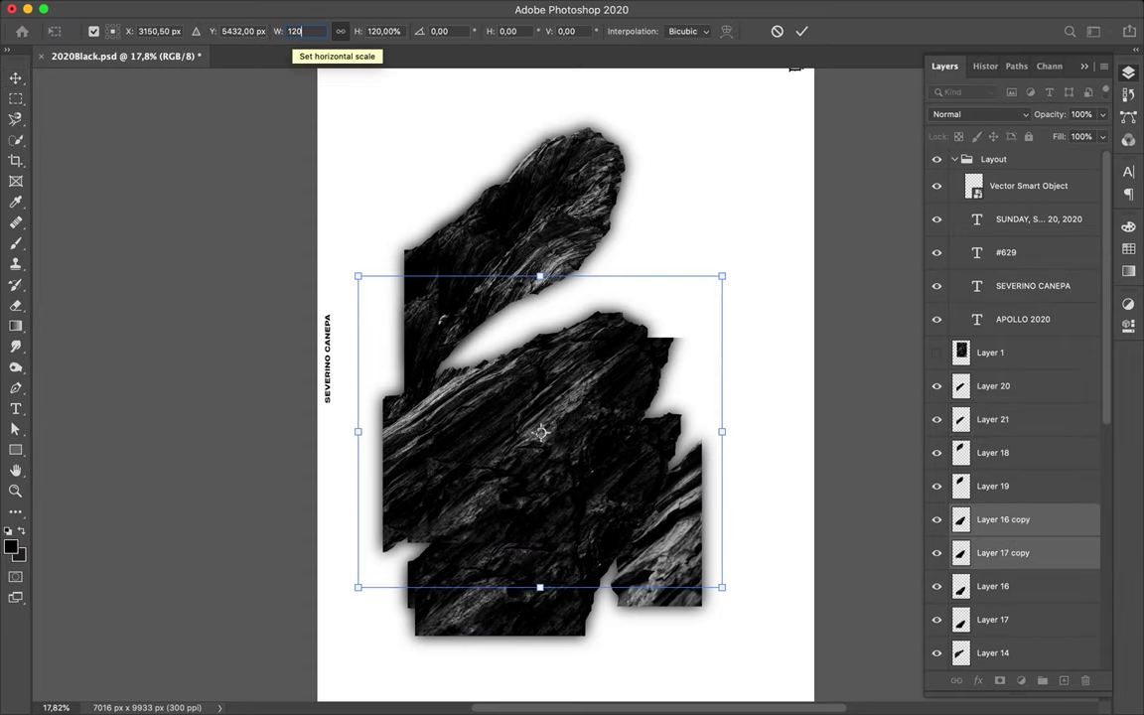
pyautogui.scroll(-3, 1011, 517)
pyautogui.press('Return')
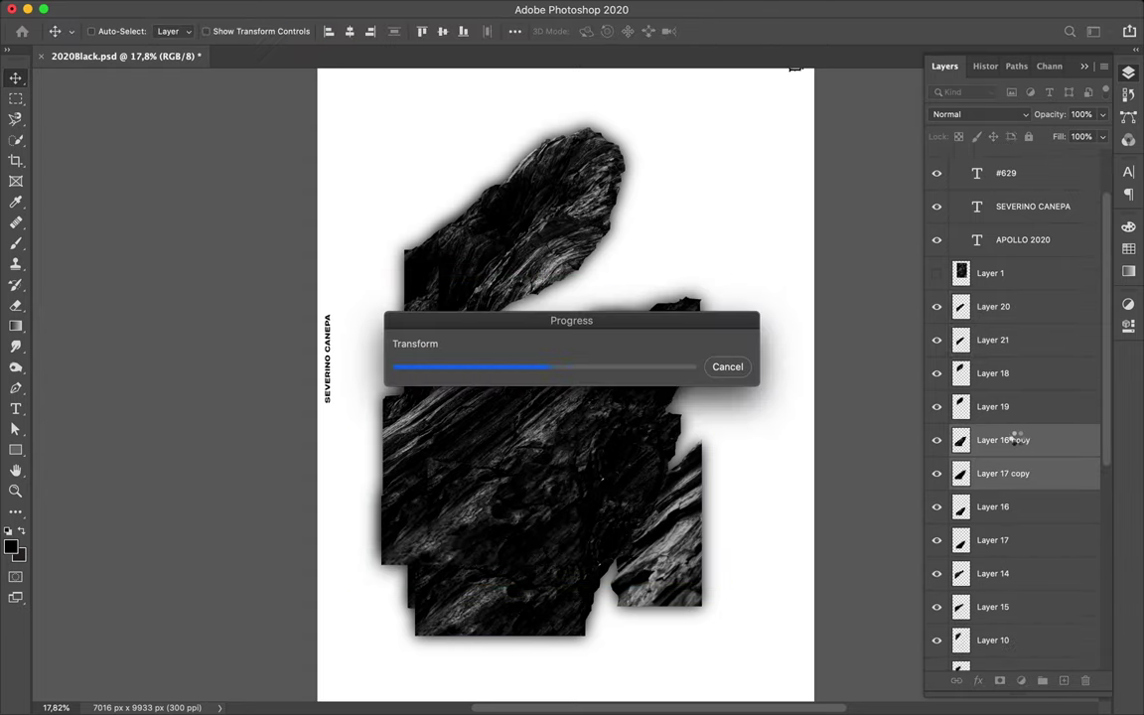
# Step: Reposition the enlarged copies and Layers 16–17 just above the background
pyautogui.moveTo(1014, 439)
pyautogui.mouseDown()
pyautogui.moveTo(1037, 692)
pyautogui.moveTo(1033, 683)
pyautogui.mouseUp()
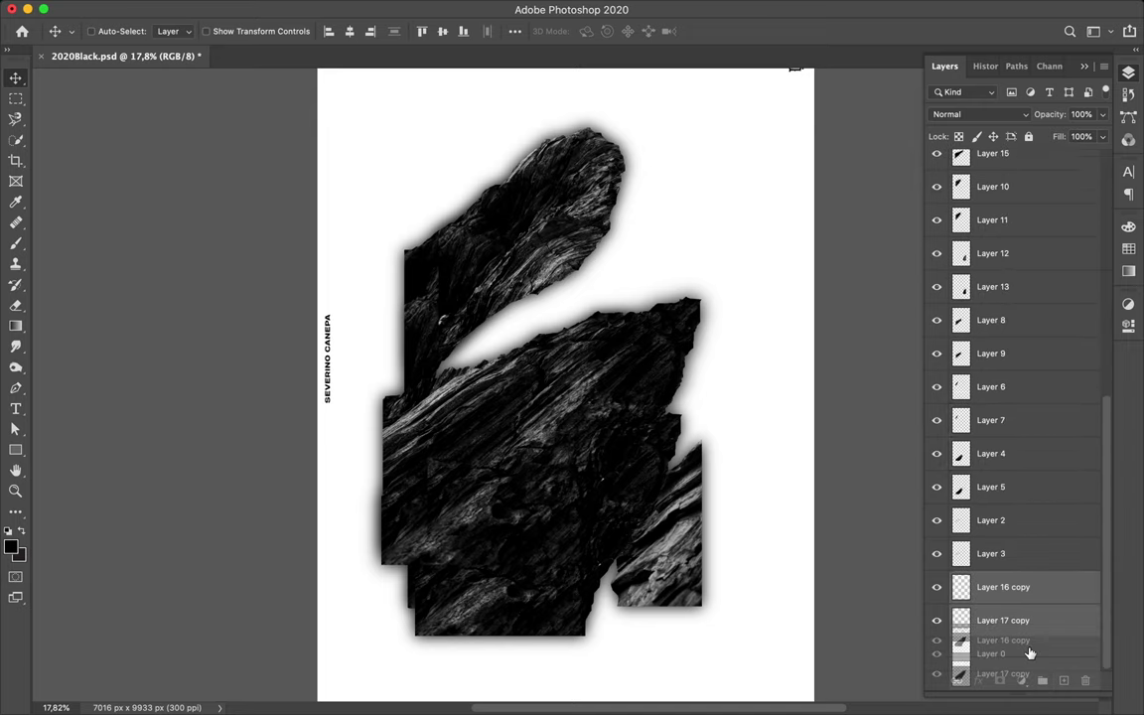
pyautogui.moveTo(516, 496); pyautogui.dragTo(561, 554)
pyautogui.keyDown('ctrl'); pyautogui.click(505, 499); pyautogui.keyUp('ctrl')
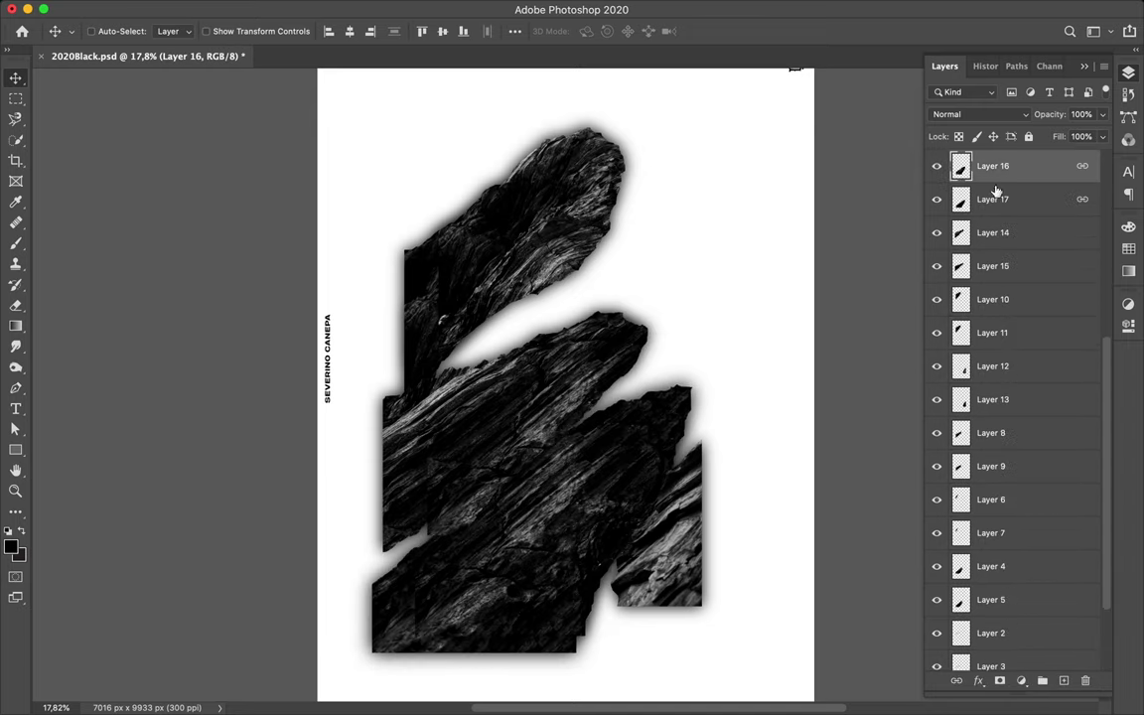
pyautogui.moveTo(480, 460); pyautogui.dragTo(517, 440)
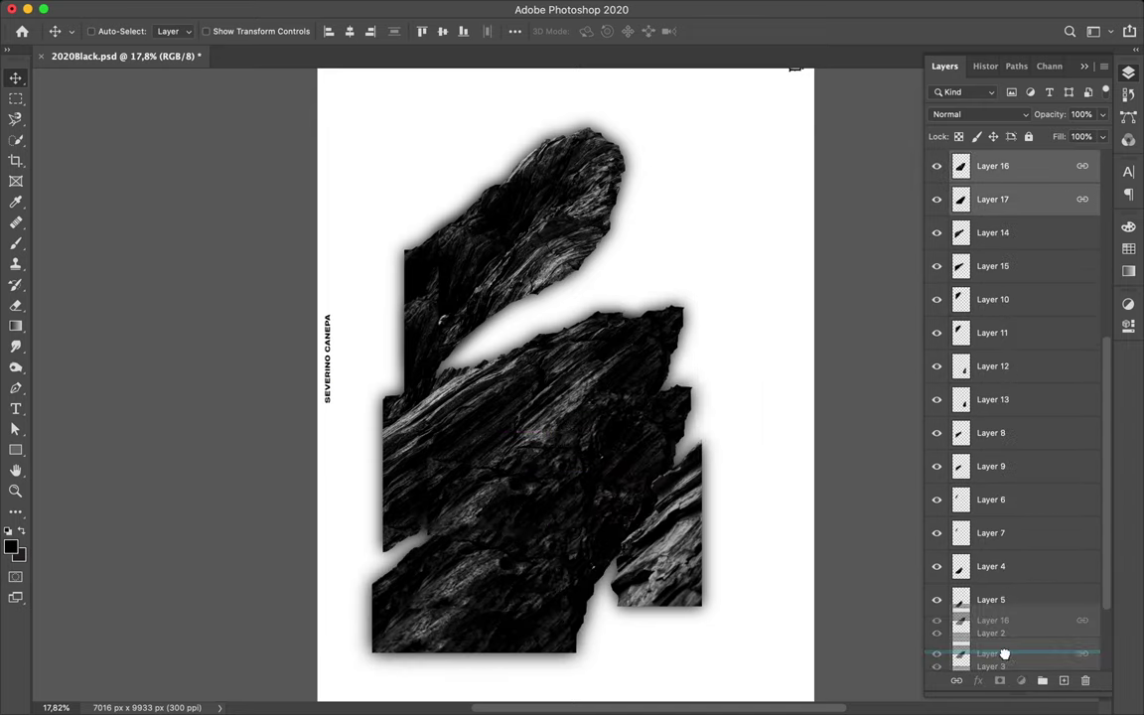
pyautogui.moveTo(993, 183); pyautogui.dragTo(993, 635)
pyautogui.moveTo(539, 510); pyautogui.dragTo(599, 463)
# Step: Move the Layer 20 fragment down-right, reorder it, and adjust the right-hand piece
pyautogui.moveTo(420, 443)
pyautogui.mouseDown()
pyautogui.moveTo(568, 553)
pyautogui.moveTo(555, 551)
pyautogui.mouseUp()
pyautogui.moveTo(992, 166); pyautogui.dragTo(1030, 347)
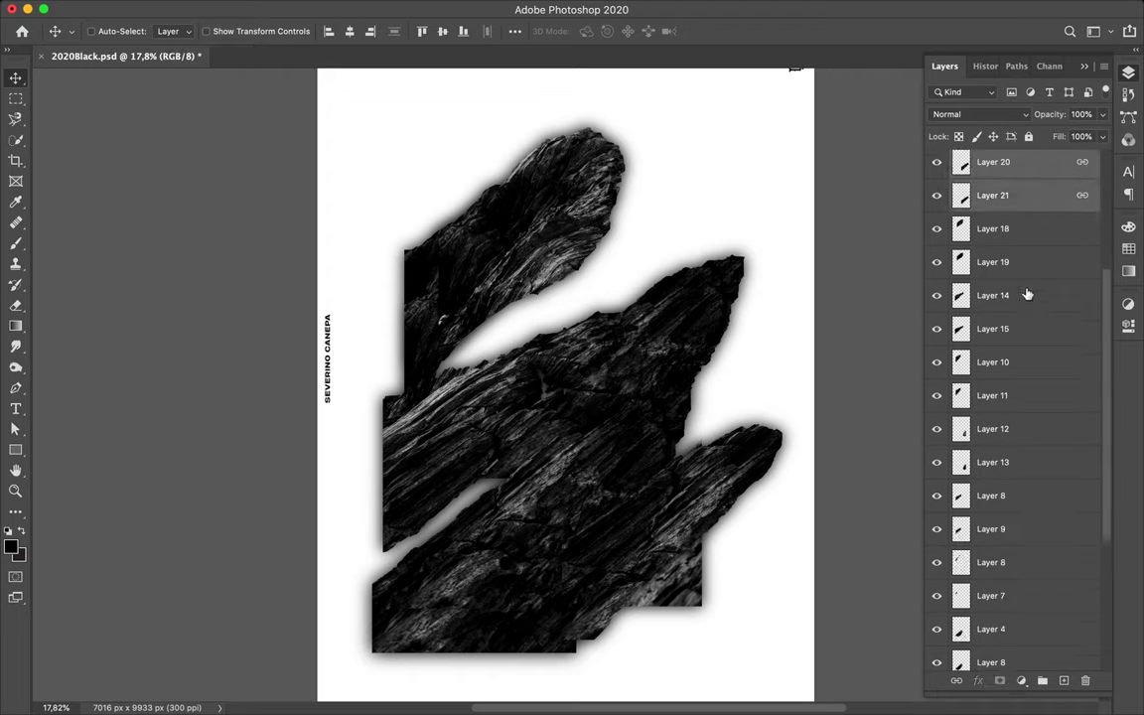
pyautogui.scroll(-3, 786, 434)
pyautogui.moveTo(1030, 348)
pyautogui.mouseDown()
pyautogui.moveTo(1022, 621)
pyautogui.moveTo(1007, 642)
pyautogui.mouseUp()
pyautogui.scroll(-2, 1007, 643)
pyautogui.moveTo(713, 296); pyautogui.dragTo(698, 316)
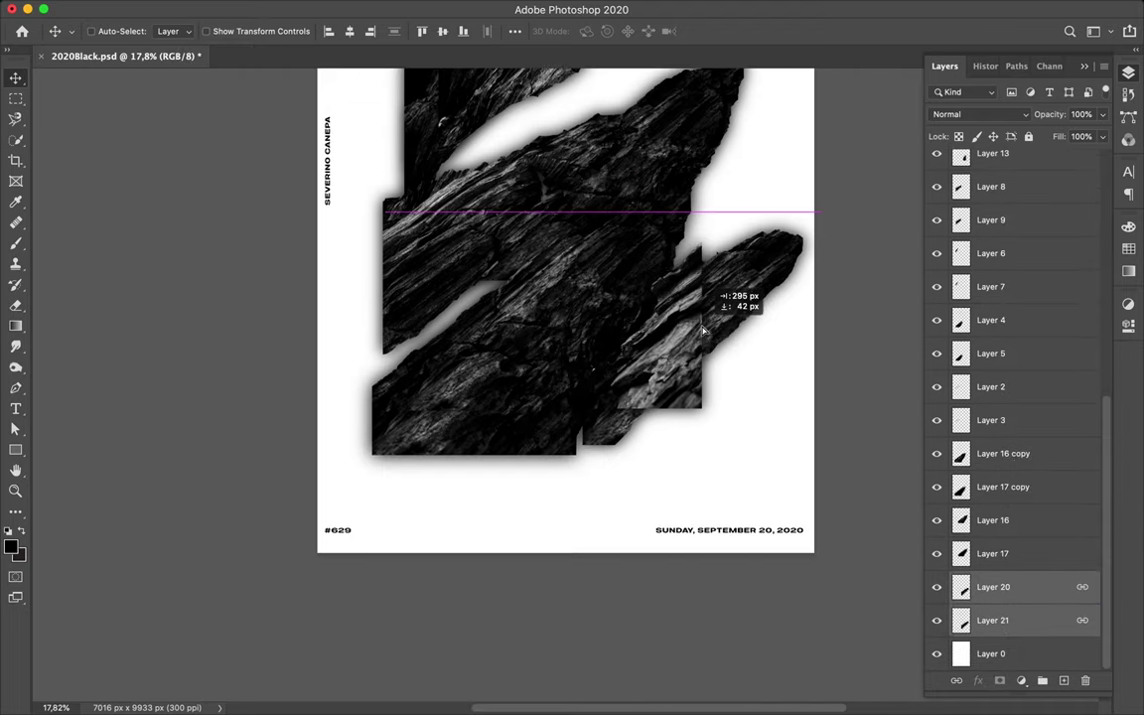
# Step: Move the Layer 12–13 piece down and the Layer 18–19 top piece lower
pyautogui.keyDown('super'); pyautogui.click(698, 327); pyautogui.keyUp('super')
pyautogui.keyDown('shift'); pyautogui.keyDown('super'); pyautogui.click(698, 328); pyautogui.keyUp('super'); pyautogui.keyUp('shift')
pyautogui.moveTo(698, 328)
pyautogui.mouseDown()
pyautogui.moveTo(690, 427)
pyautogui.moveTo(678, 440)
pyautogui.mouseUp()
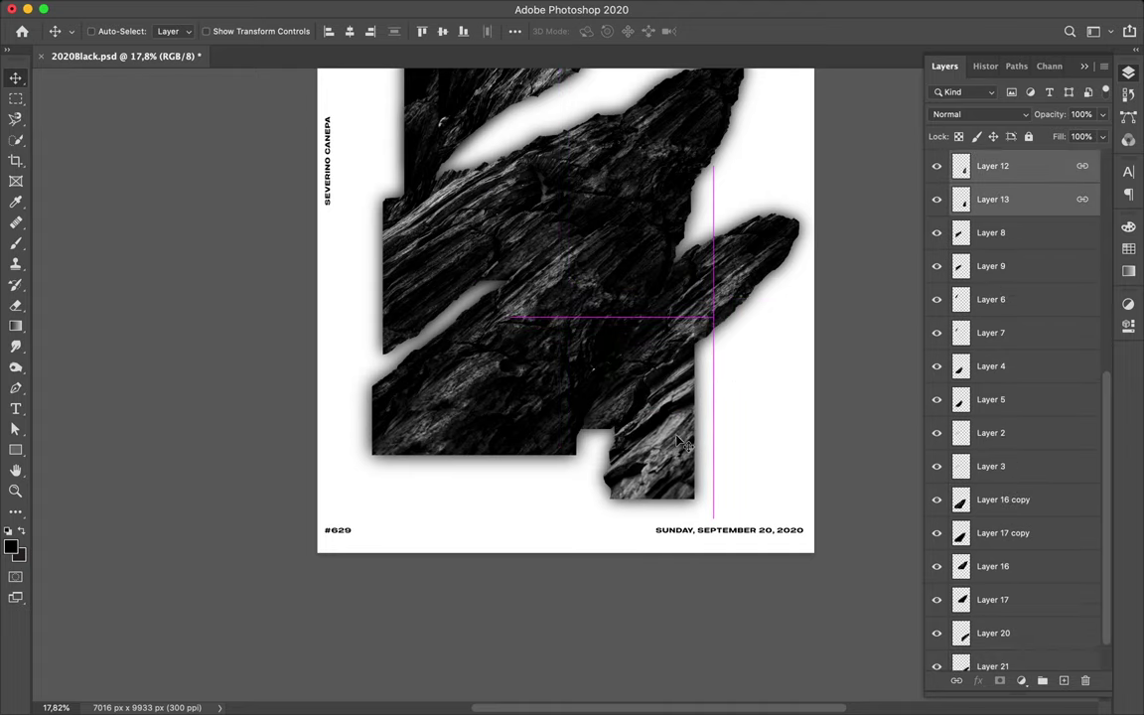
pyautogui.scroll(3, 596, 397)
pyautogui.keyDown('super'); pyautogui.click(556, 255); pyautogui.keyUp('super')
pyautogui.moveTo(556, 255); pyautogui.dragTo(566, 377)
# Step: Reorder Layers 18–19 and rearrange the Layer 14 and other rock pieces
pyautogui.moveTo(989, 166); pyautogui.dragTo(993, 615)
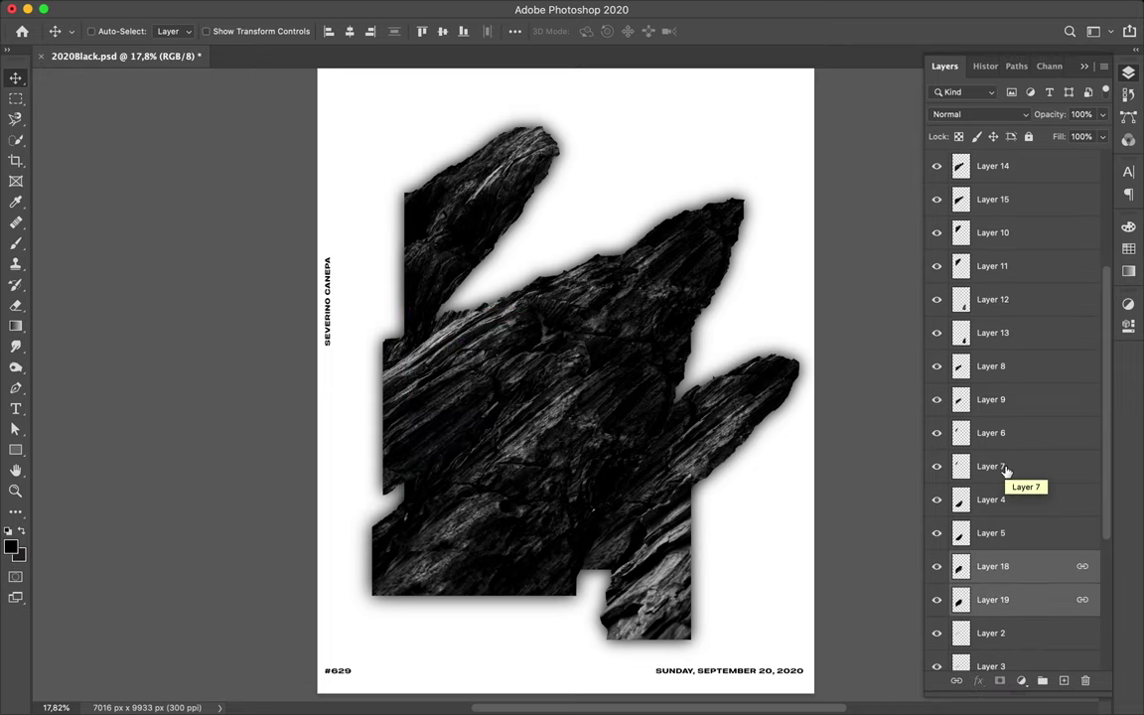
pyautogui.click(486, 380)
pyautogui.scroll(-5, 993, 447)
pyautogui.moveTo(960, 360); pyautogui.dragTo(1036, 643)
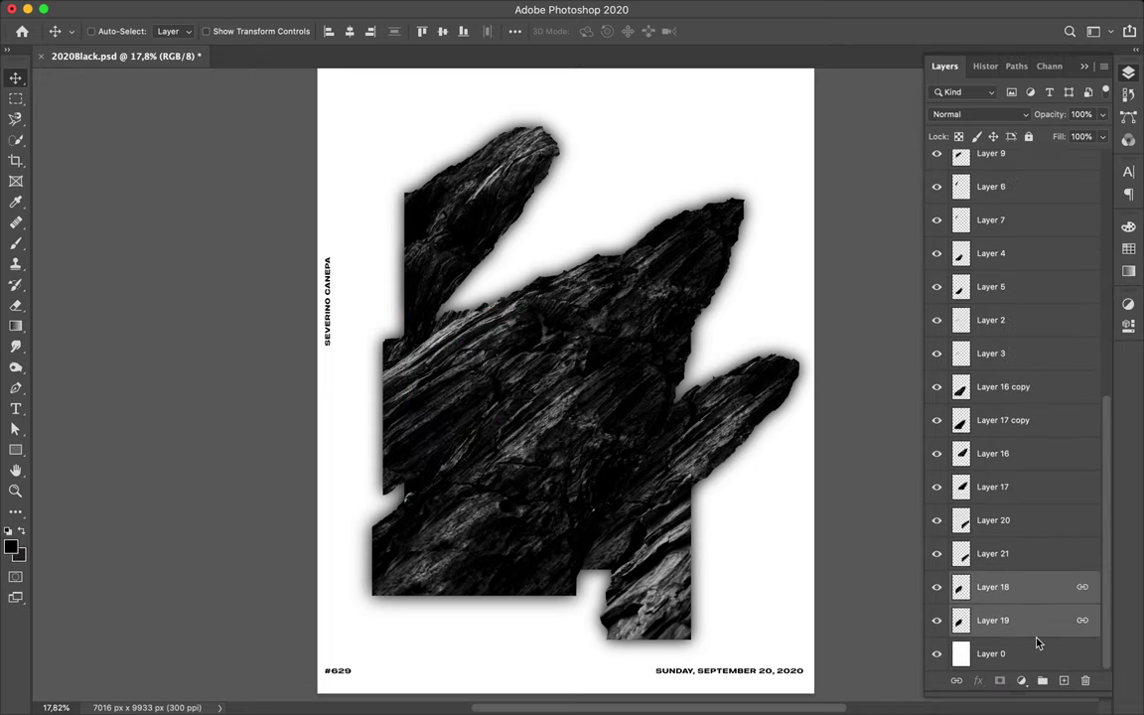
pyautogui.moveTo(493, 413)
pyautogui.mouseDown()
pyautogui.moveTo(492, 270)
pyautogui.moveTo(509, 248)
pyautogui.moveTo(623, 397)
pyautogui.mouseUp()
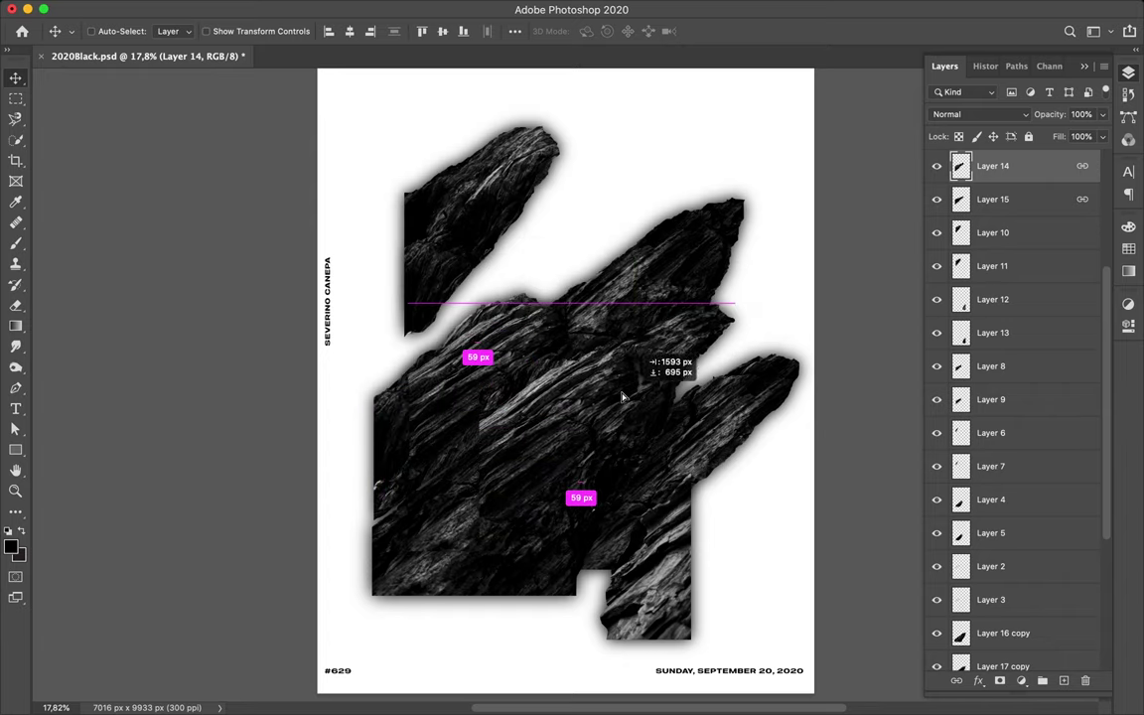
pyautogui.moveTo(480, 289)
pyautogui.mouseDown()
pyautogui.moveTo(478, 298)
pyautogui.moveTo(656, 213)
pyautogui.moveTo(677, 215)
pyautogui.mouseUp()
# Step: Copy the Layer 12–13 rock piece to the poster's upper left
pyautogui.scroll(2, 676, 214)
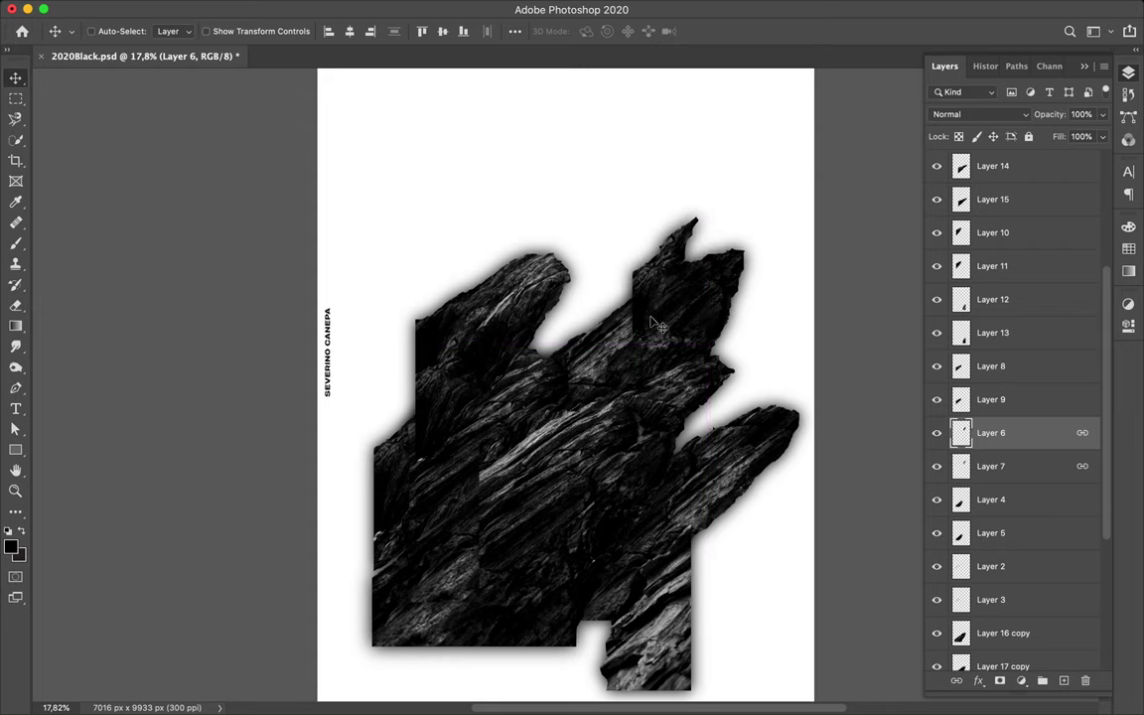
pyautogui.click(671, 600)
pyautogui.keyDown('shift'); pyautogui.click(601, 534); pyautogui.keyUp('shift')
pyautogui.moveTo(635, 616); pyautogui.dragTo(449, 175)
pyautogui.hotkey('ctrl', 't')
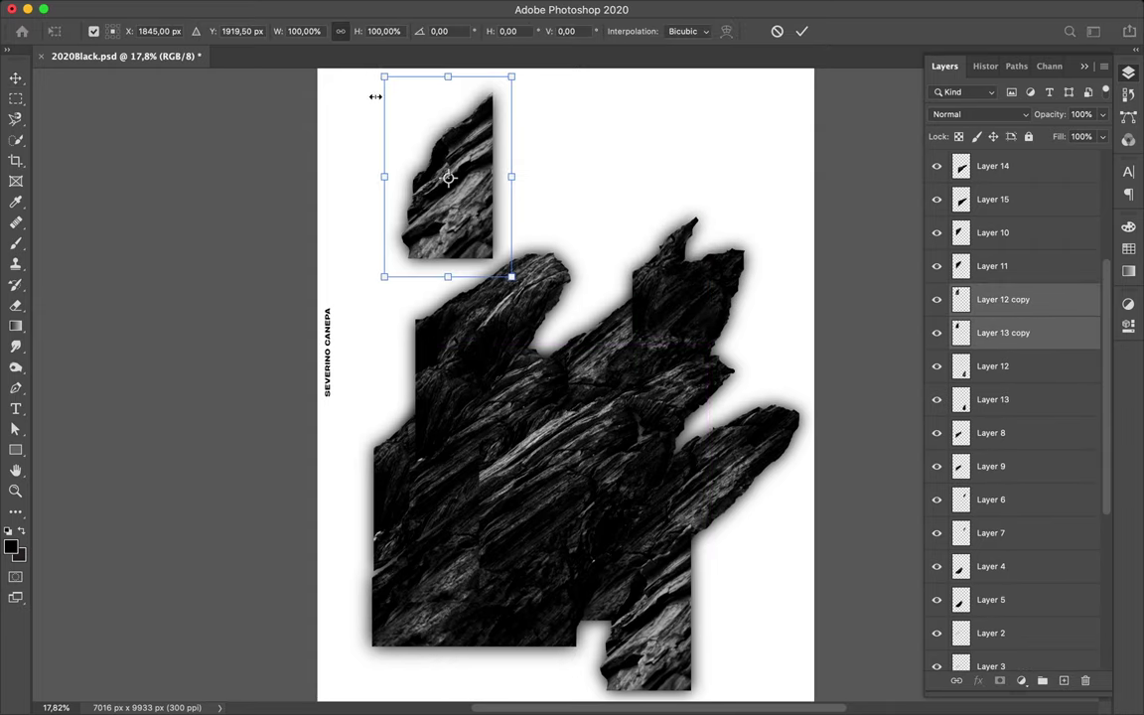
# Step: Rotate the copied top-left piece and nudge it left and down
pyautogui.moveTo(338, 87)
pyautogui.mouseDown()
pyautogui.moveTo(499, 91)
pyautogui.moveTo(531, 189)
pyautogui.mouseUp()
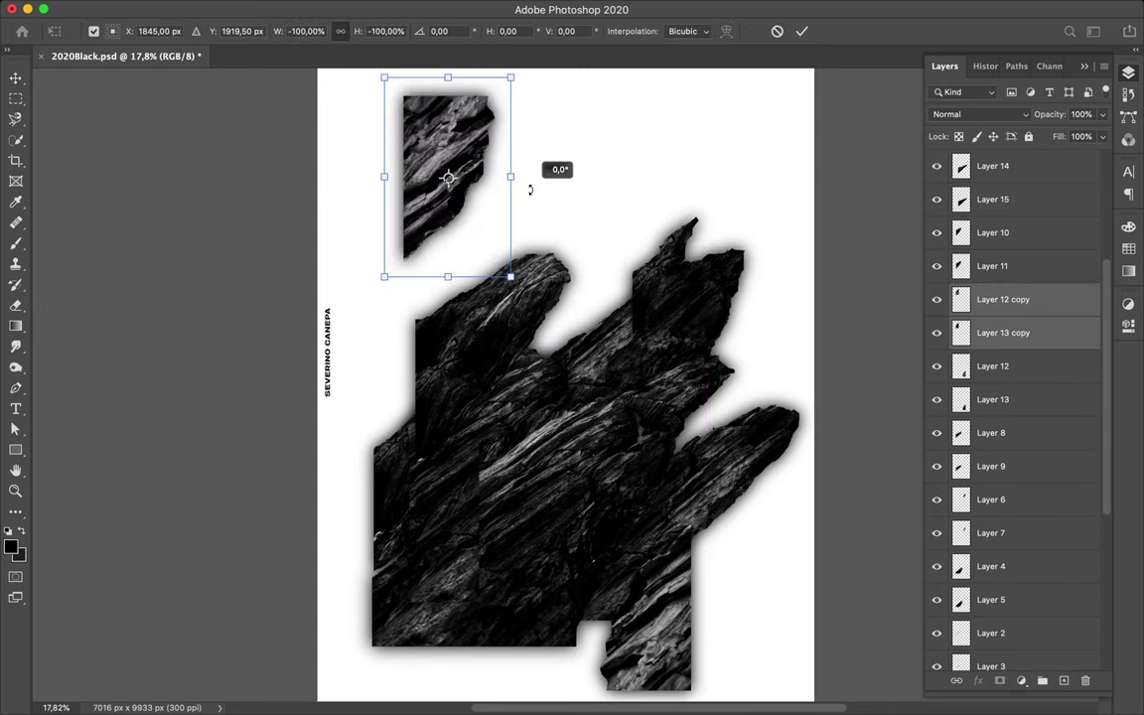
pyautogui.press('Return')
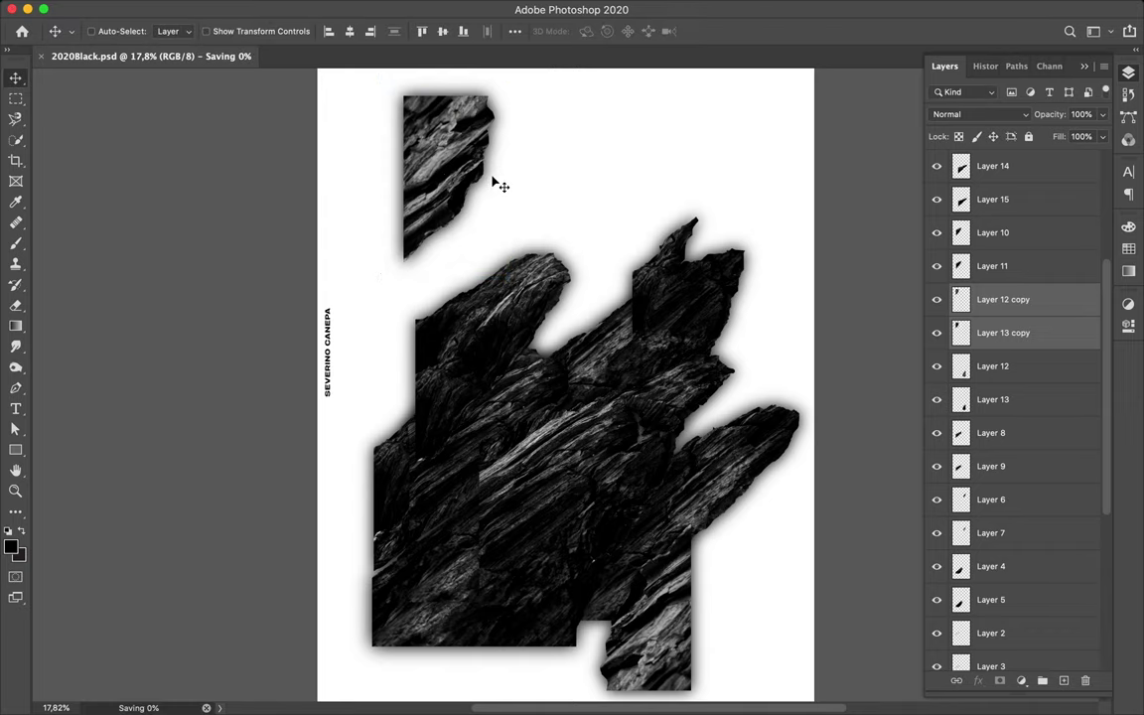
pyautogui.moveTo(446, 182); pyautogui.dragTo(426, 196)
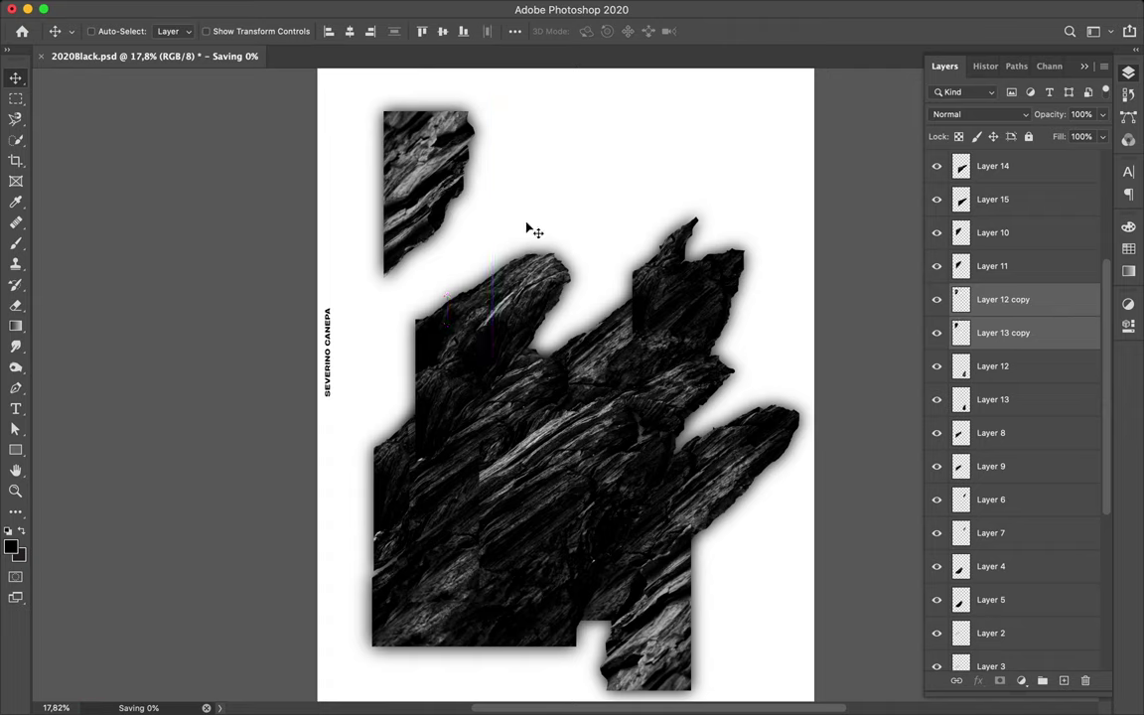
# Step: Move a copy of the Layer 4–5 piece toward the top-left
pyautogui.click(459, 609)
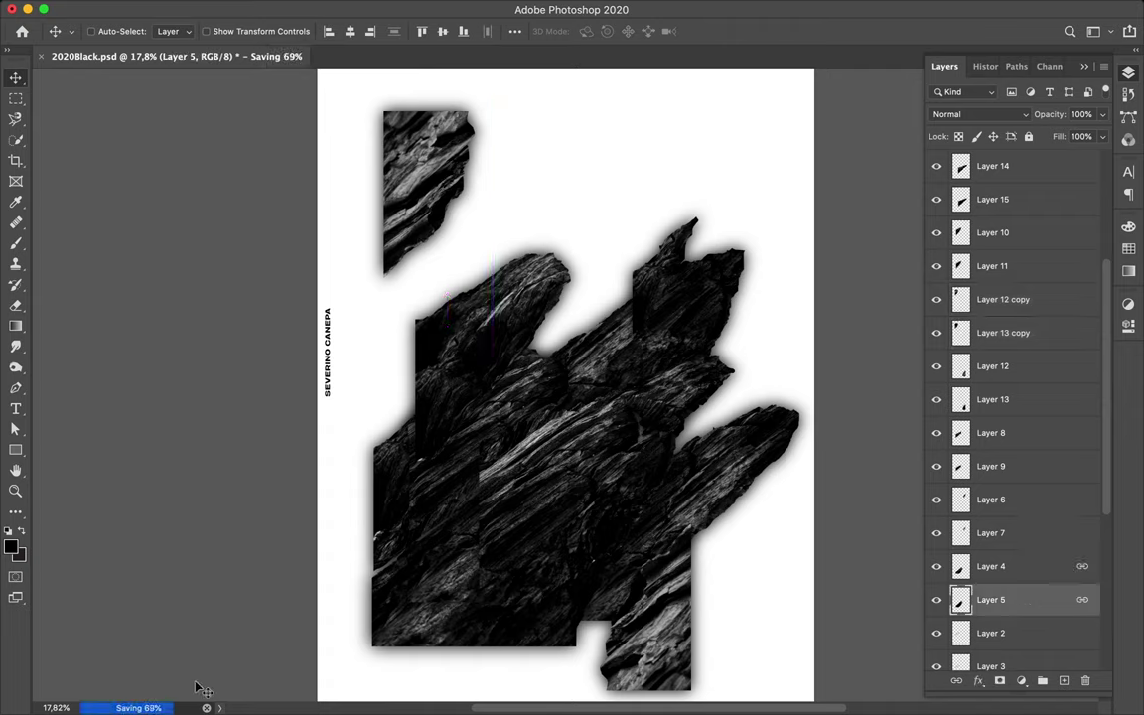
pyautogui.keyDown('shift'); pyautogui.click(999, 569); pyautogui.keyUp('shift')
pyautogui.moveTo(590, 381); pyautogui.dragTo(555, 187)
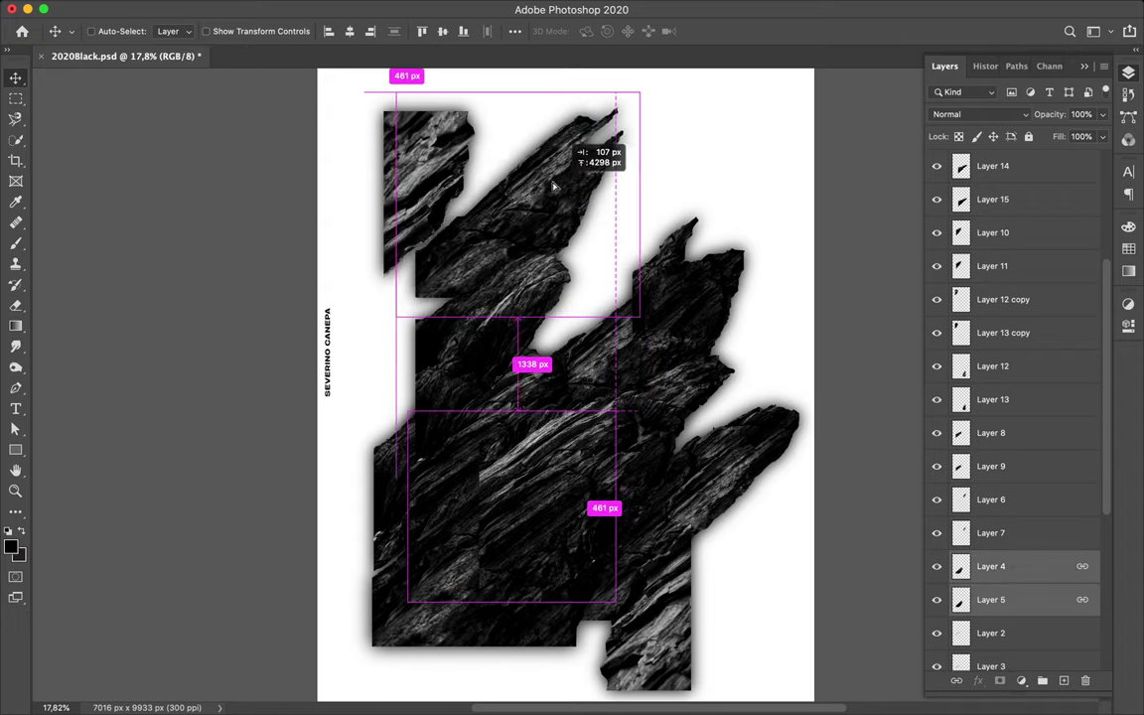
pyautogui.moveTo(555, 187); pyautogui.dragTo(527, 261)
# Step: Shift the Layer 10–11 fragments and move the fragment pair higher on the poster
pyautogui.click(993, 232)
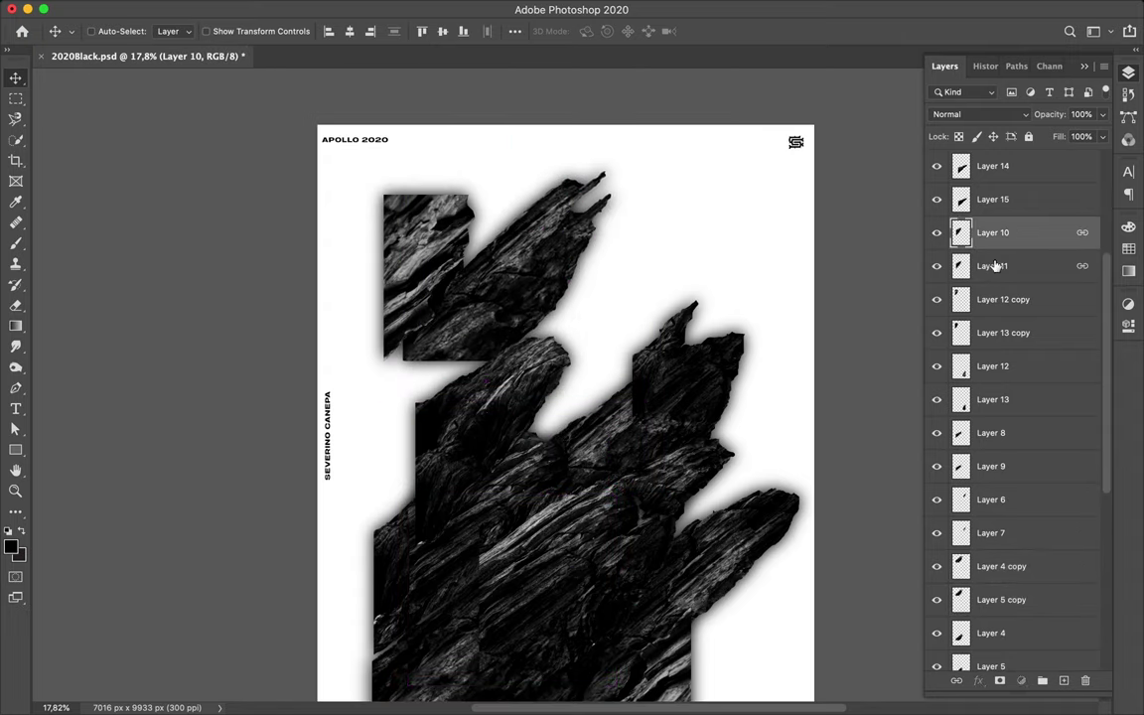
pyautogui.keyDown('shift'); pyautogui.click(993, 266); pyautogui.keyUp('shift')
pyautogui.moveTo(511, 407); pyautogui.dragTo(533, 364)
pyautogui.scroll(-3, 458, 538)
pyautogui.click(458, 538)
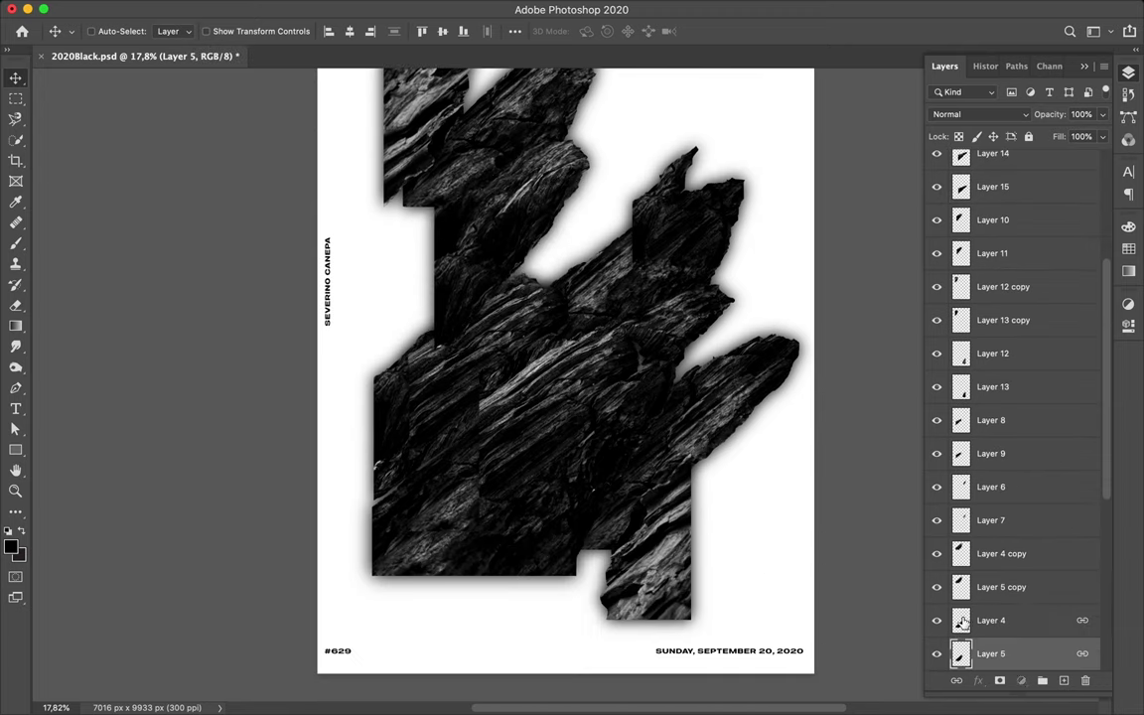
pyautogui.scroll(3, 462, 486)
pyautogui.moveTo(474, 430); pyautogui.dragTo(607, 307)
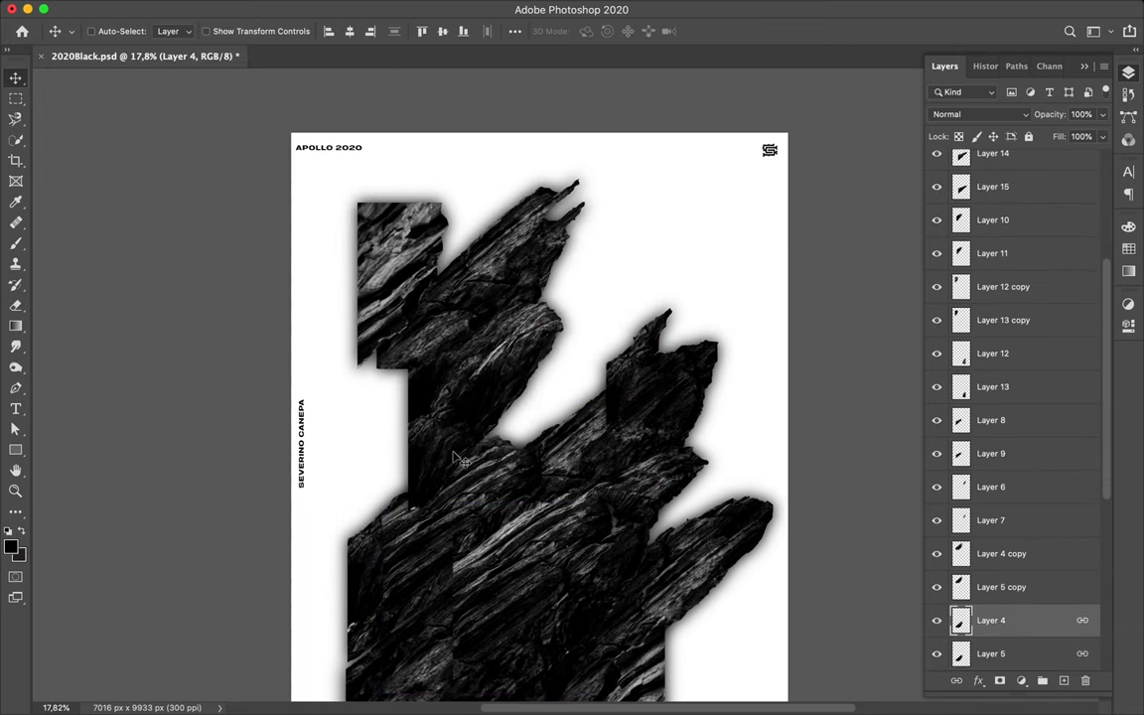
# Step: Duplicate the Layer 16 and 17 copy rocks and place them higher up
pyautogui.scroll(-2, 539, 400)
pyautogui.click(539, 401)
pyautogui.moveTo(539, 400); pyautogui.dragTo(491, 313)
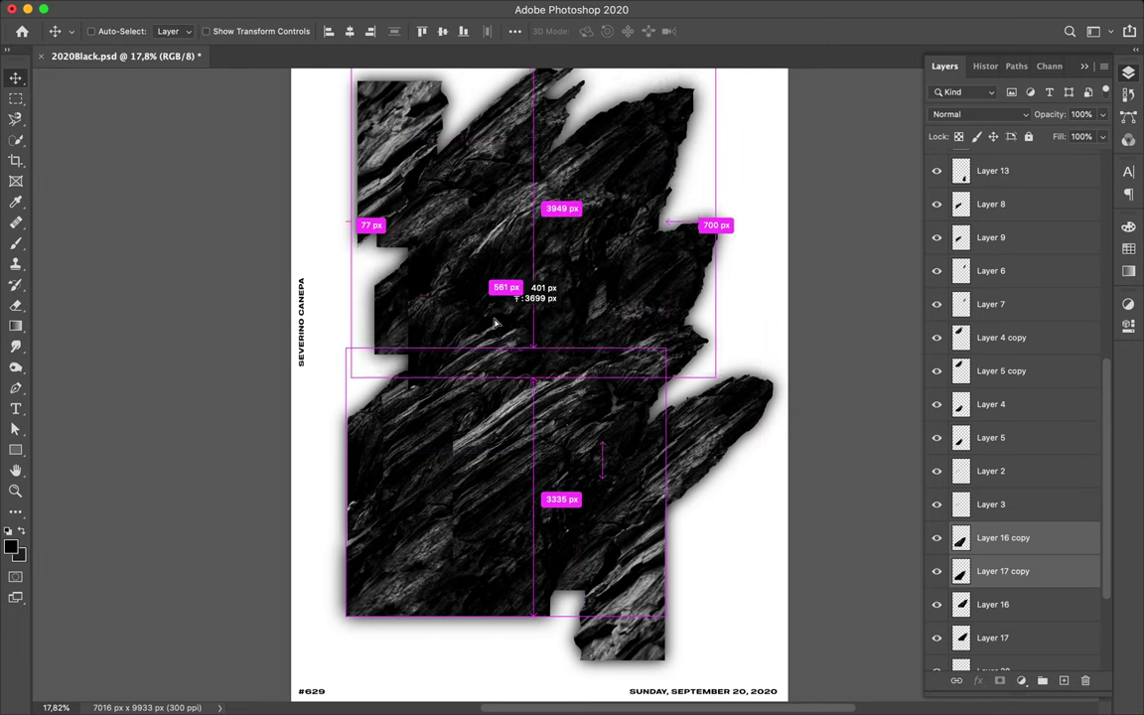
pyautogui.moveTo(491, 313); pyautogui.dragTo(510, 294)
pyautogui.scroll(3, 710, 301)
pyautogui.scroll(-2, 710, 301)
pyautogui.scroll(-3, 1006, 496)
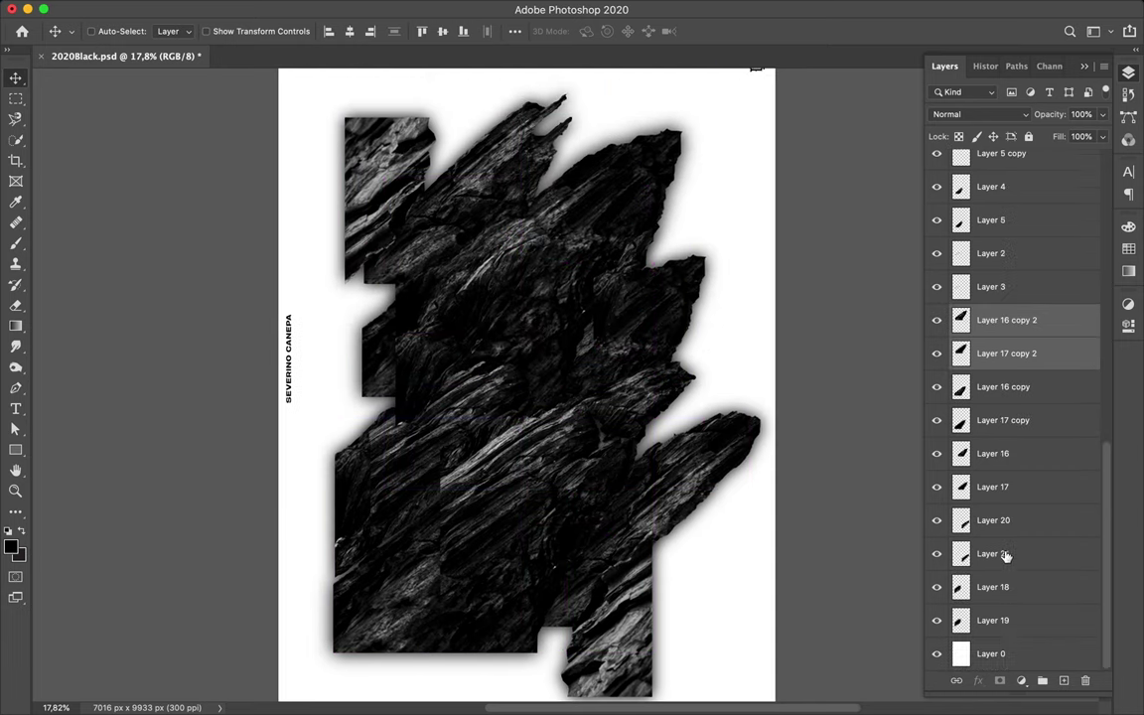
pyautogui.scroll(3, 1006, 496)
# Step: Raise Layers 2 and 3 in the stack and shift their shards up-right
pyautogui.click(1004, 489)
pyautogui.keyDown('shift'); pyautogui.click(1003, 459); pyautogui.keyUp('shift')
pyautogui.moveTo(391, 369); pyautogui.dragTo(434, 506)
pyautogui.moveTo(992, 473); pyautogui.dragTo(993, 188)
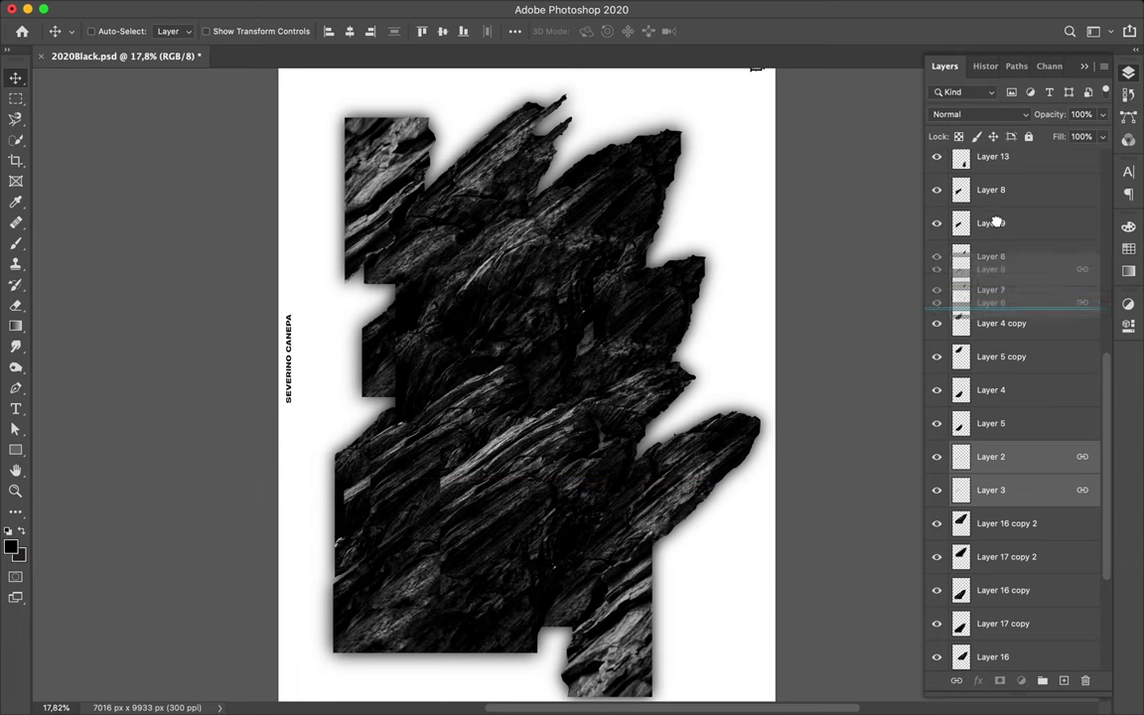
pyautogui.moveTo(397, 496)
pyautogui.mouseDown()
pyautogui.moveTo(548, 297)
pyautogui.moveTo(636, 516)
pyautogui.mouseUp()
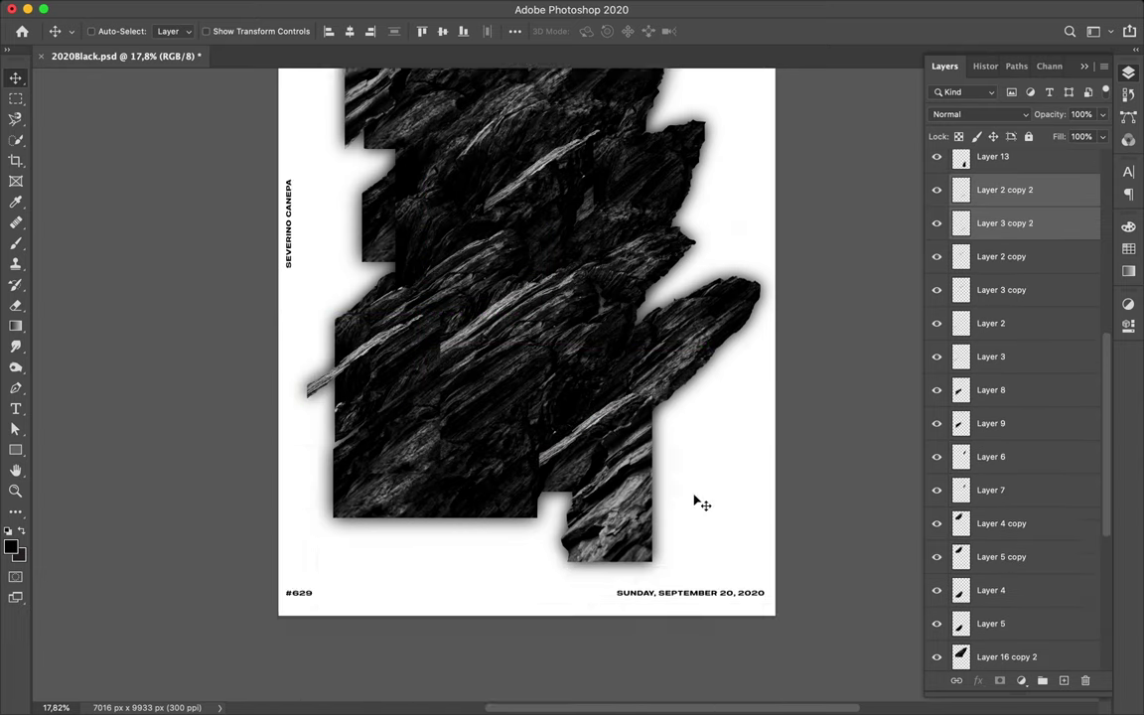
# Step: Duplicate the top-left rock piece and drop the copy further left and down
pyautogui.moveTo(378, 135)
pyautogui.mouseDown()
pyautogui.moveTo(417, 151)
pyautogui.moveTo(400, 161)
pyautogui.mouseUp()
pyautogui.moveTo(1048, 191)
pyautogui.mouseDown()
pyautogui.moveTo(1060, 687)
pyautogui.moveTo(1036, 653)
pyautogui.mouseUp()
pyautogui.scroll(3, 704, 469)
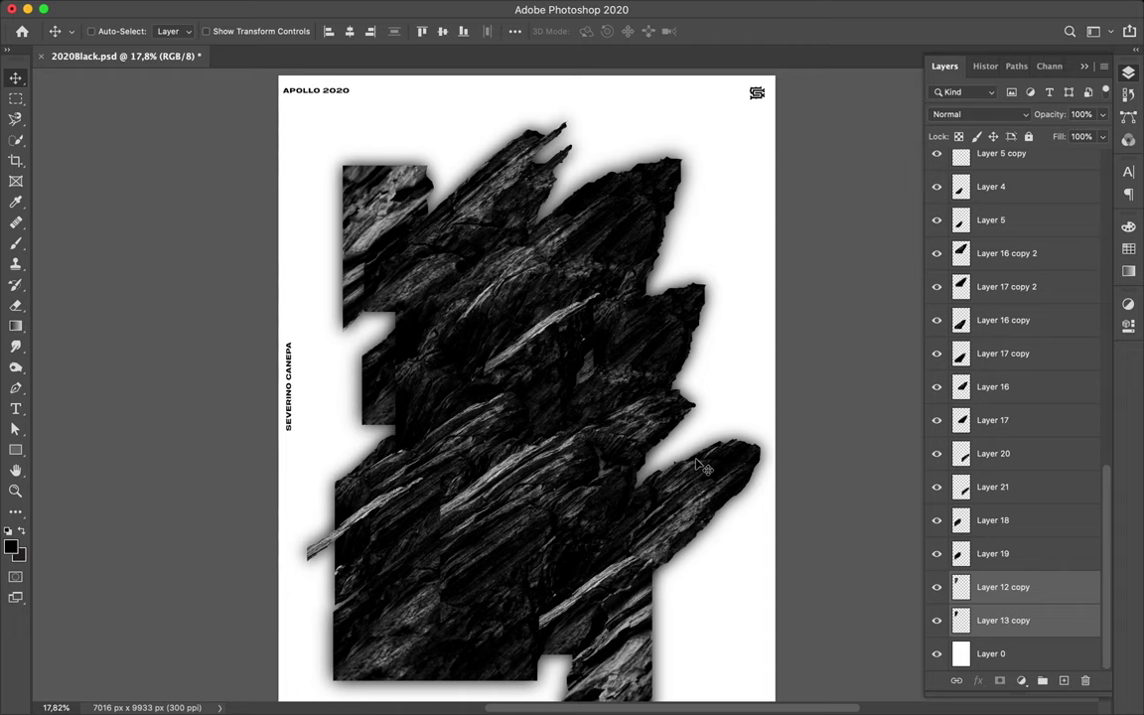
# Step: Add a text layer reading 'A' near the rock's upper left, then fit the poster in view
pyautogui.press('t')
pyautogui.click(399, 208)
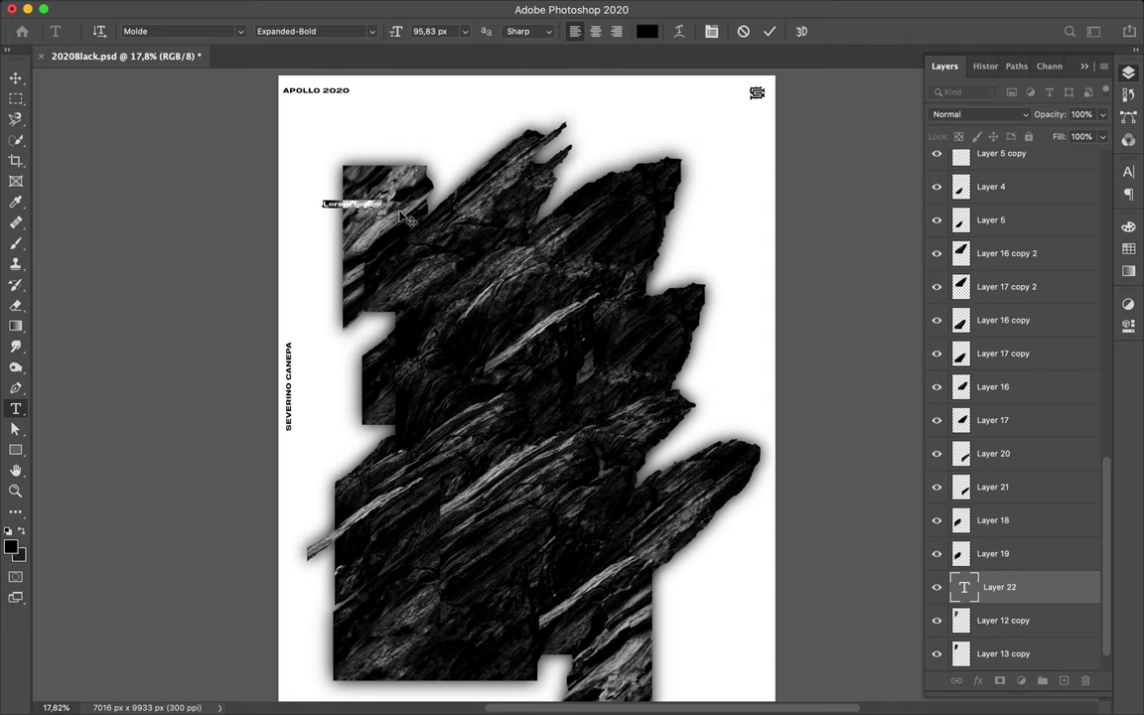
pyautogui.hotkey('ctrl', '0')
pyautogui.scroll(-1, 1013, 497)
pyautogui.click(993, 653)
# Step: Draw a full-poster rectangle with a blue fill
pyautogui.press('u')
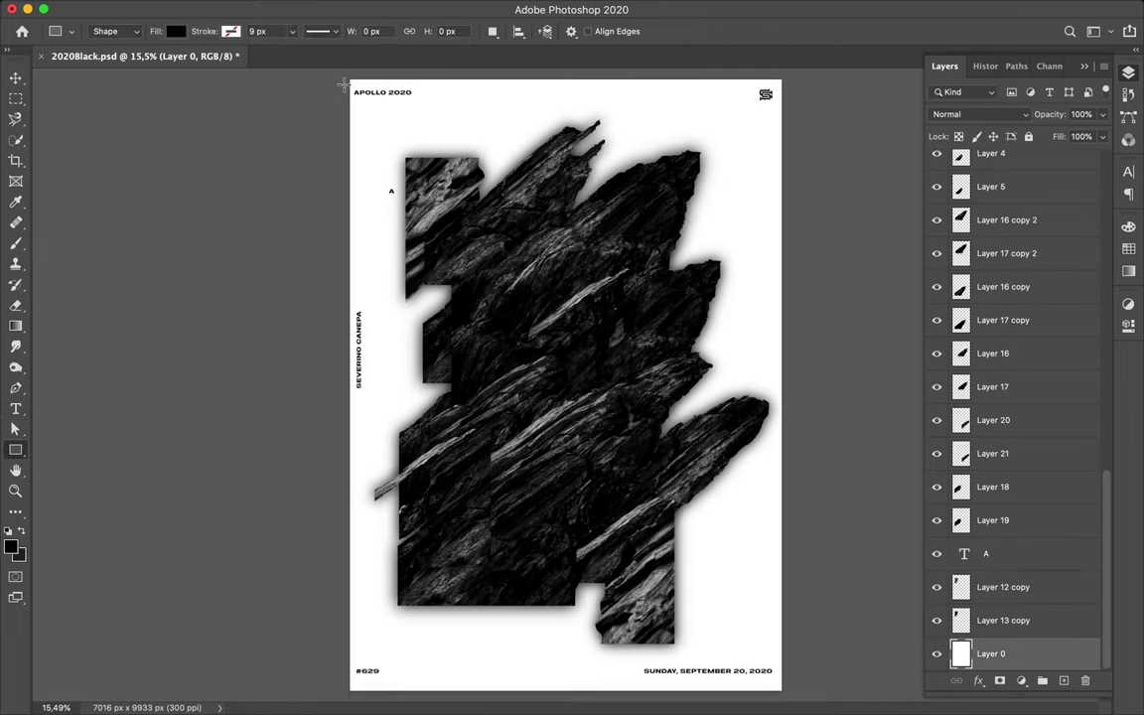
pyautogui.moveTo(764, 577); pyautogui.dragTo(782, 690)
pyautogui.click(175, 31)
pyautogui.click(274, 63)
pyautogui.click(924, 410)
pyautogui.click(880, 344)
# Step: Move the blue rectangle above the rock layers and set its blend mode to Color
pyautogui.click(1059, 318)
pyautogui.click(1128, 72)
pyautogui.moveTo(1003, 653)
pyautogui.mouseDown()
pyautogui.moveTo(988, 151)
pyautogui.moveTo(983, 353)
pyautogui.mouseUp()
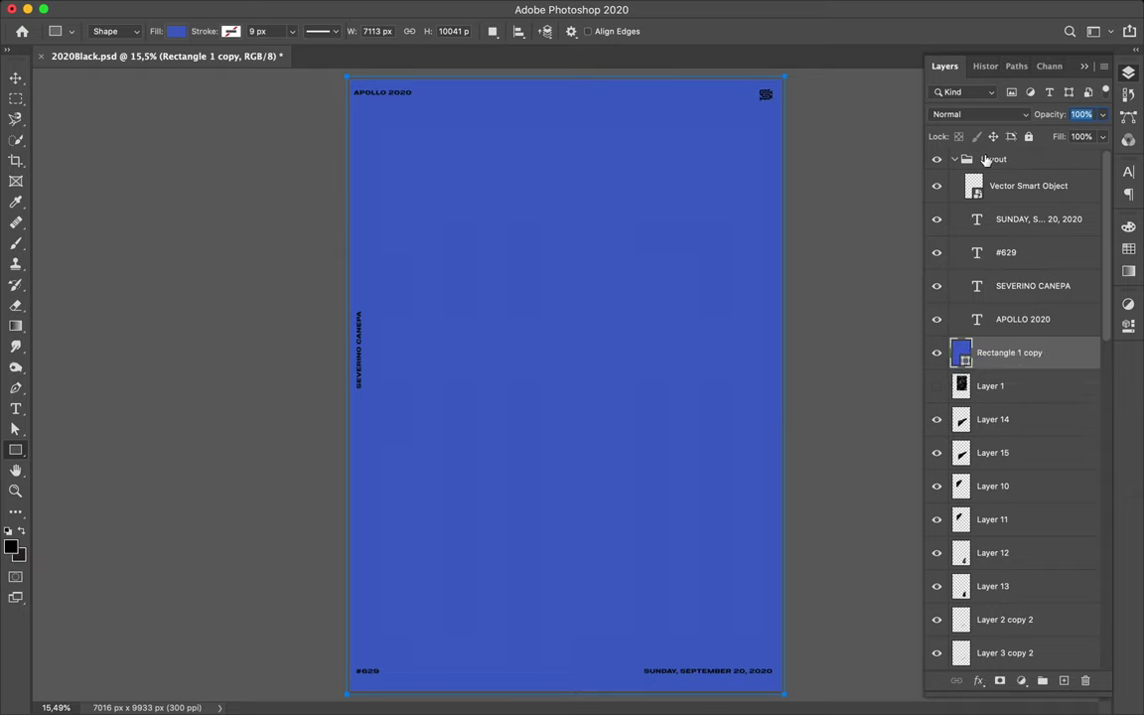
pyautogui.click(978, 114)
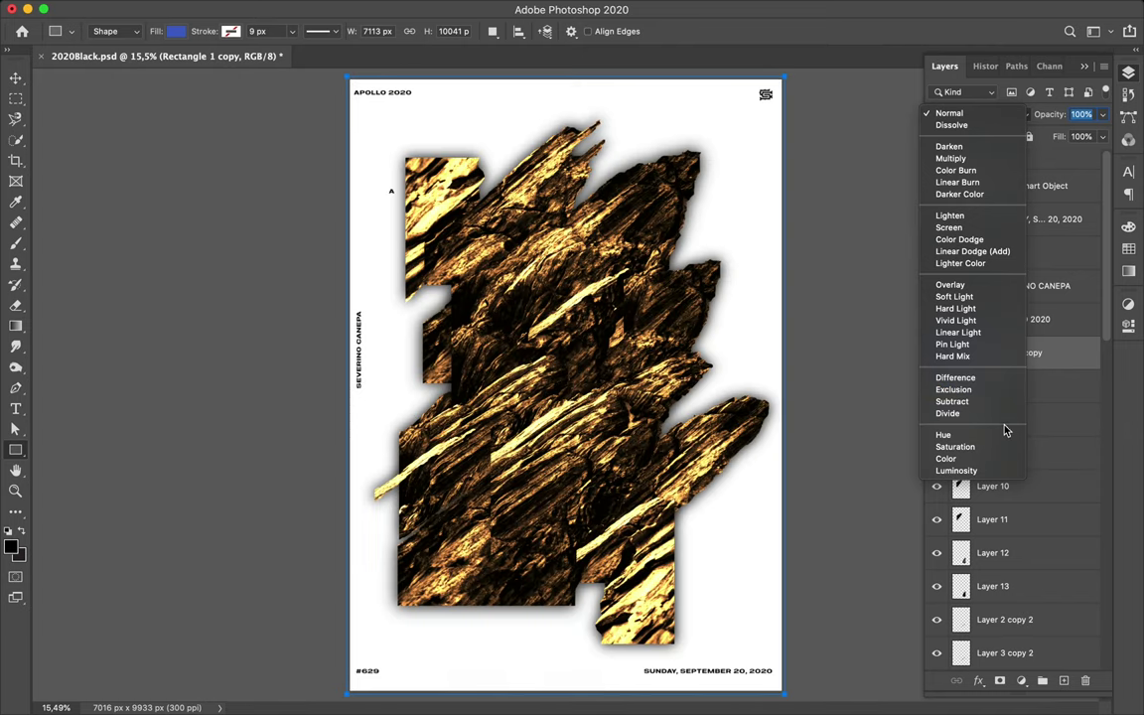
pyautogui.click(1003, 461)
pyautogui.press('v')
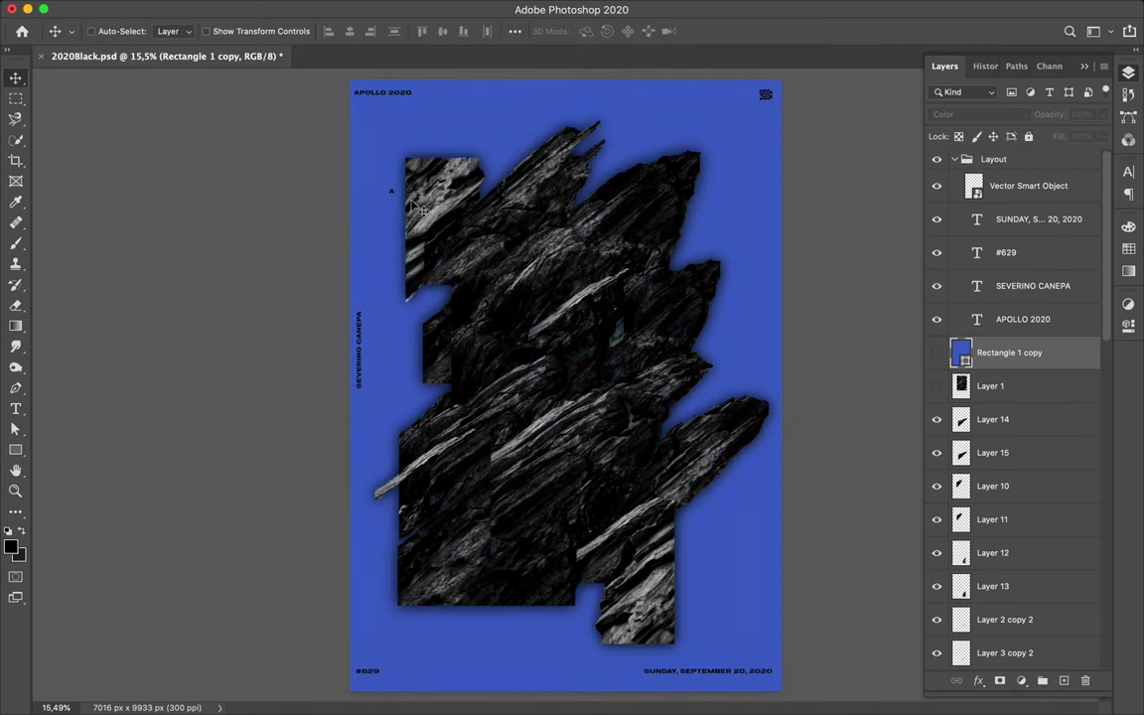
# Step: Scale the small A up to about 169% and make it white
pyautogui.keyDown('super'); pyautogui.click(395, 191); pyautogui.keyUp('super')
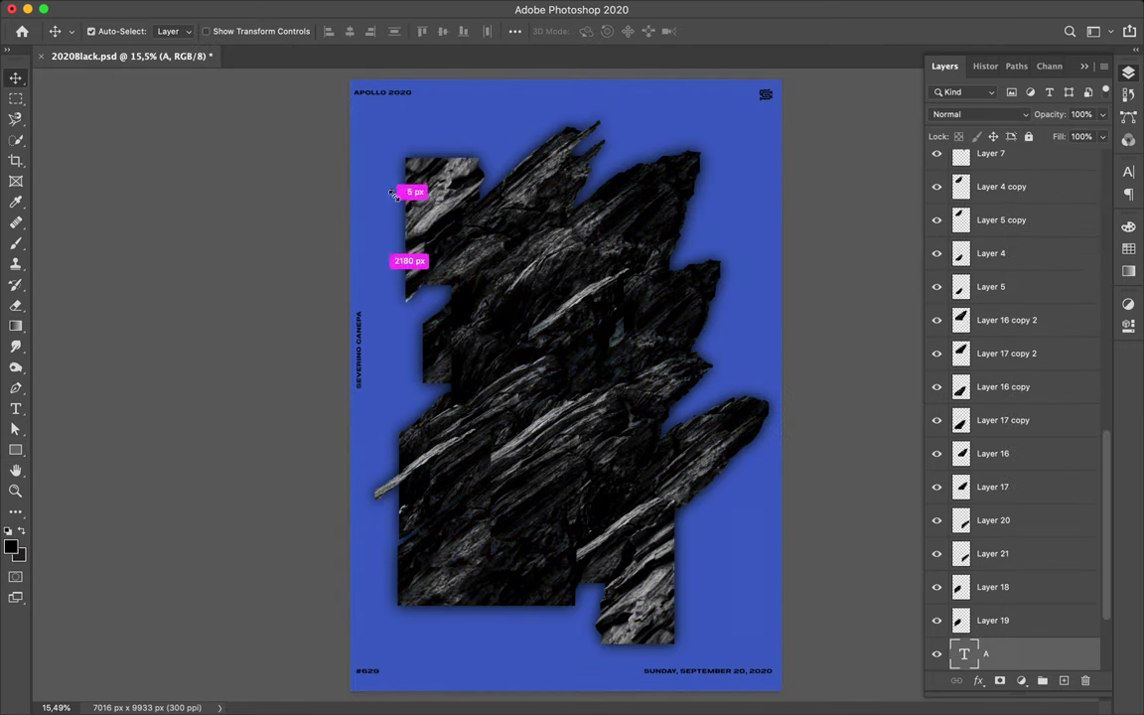
pyautogui.press('super+t')
pyautogui.moveTo(397, 196); pyautogui.dragTo(432, 227)
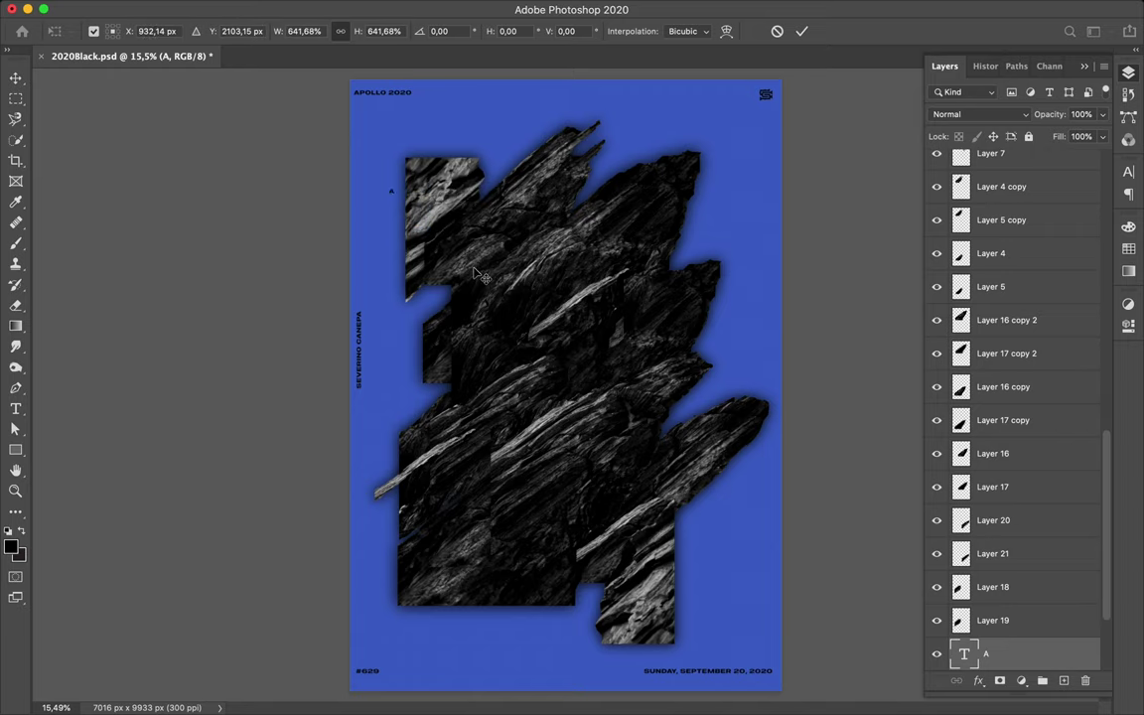
pyautogui.moveTo(481, 276)
pyautogui.mouseDown()
pyautogui.moveTo(510, 300)
pyautogui.moveTo(429, 179)
pyautogui.moveTo(473, 231)
pyautogui.moveTo(431, 232)
pyautogui.mouseUp()
pyautogui.press('Return')
pyautogui.click(1128, 172)
pyautogui.click(1072, 265)
pyautogui.click(1042, 321)
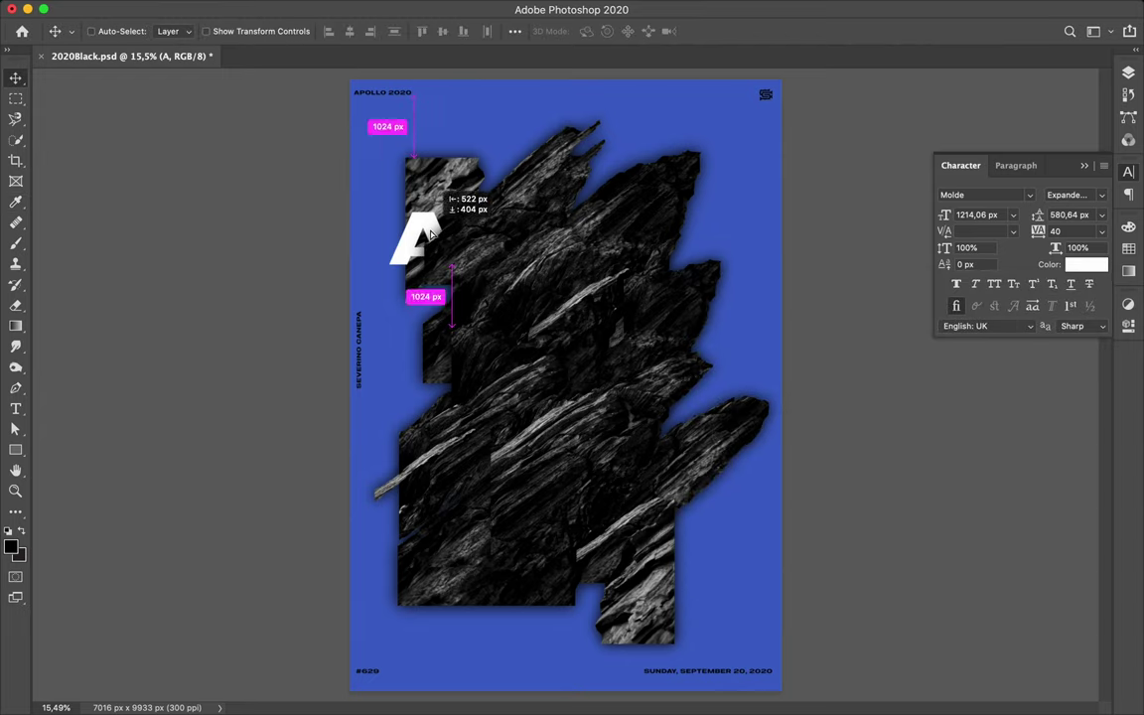
# Step: Duplicate the A up and to the right and retype the copy as L
pyautogui.moveTo(476, 173); pyautogui.dragTo(473, 179)
pyautogui.doubleClick(469, 181)
pyautogui.write('L')
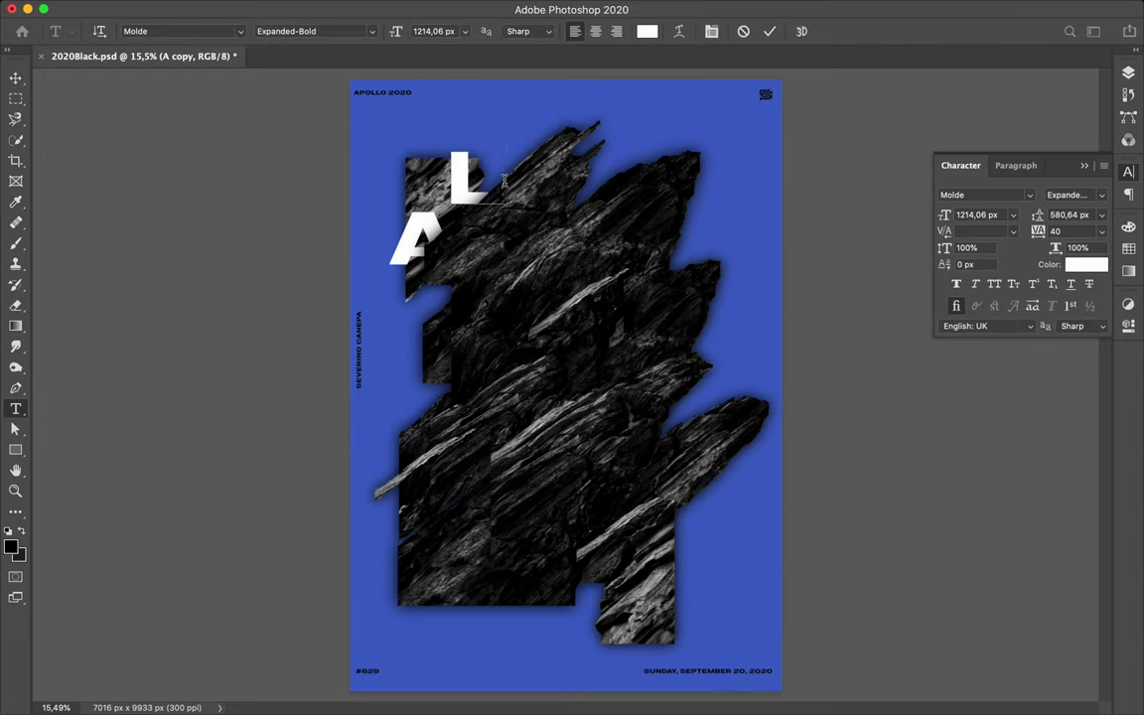
pyautogui.press('Escape')
# Step: Duplicate the L to the right, move it behind the rock, and retype it as P
pyautogui.moveTo(565, 207); pyautogui.dragTo(568, 207)
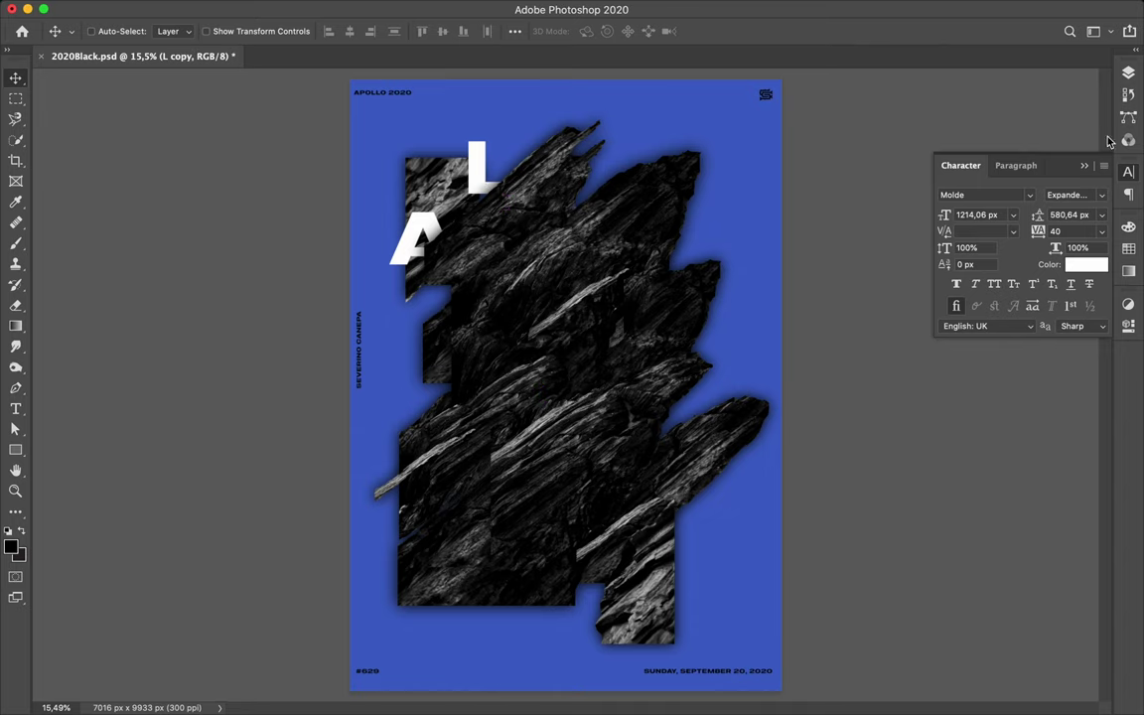
pyautogui.click(1128, 72)
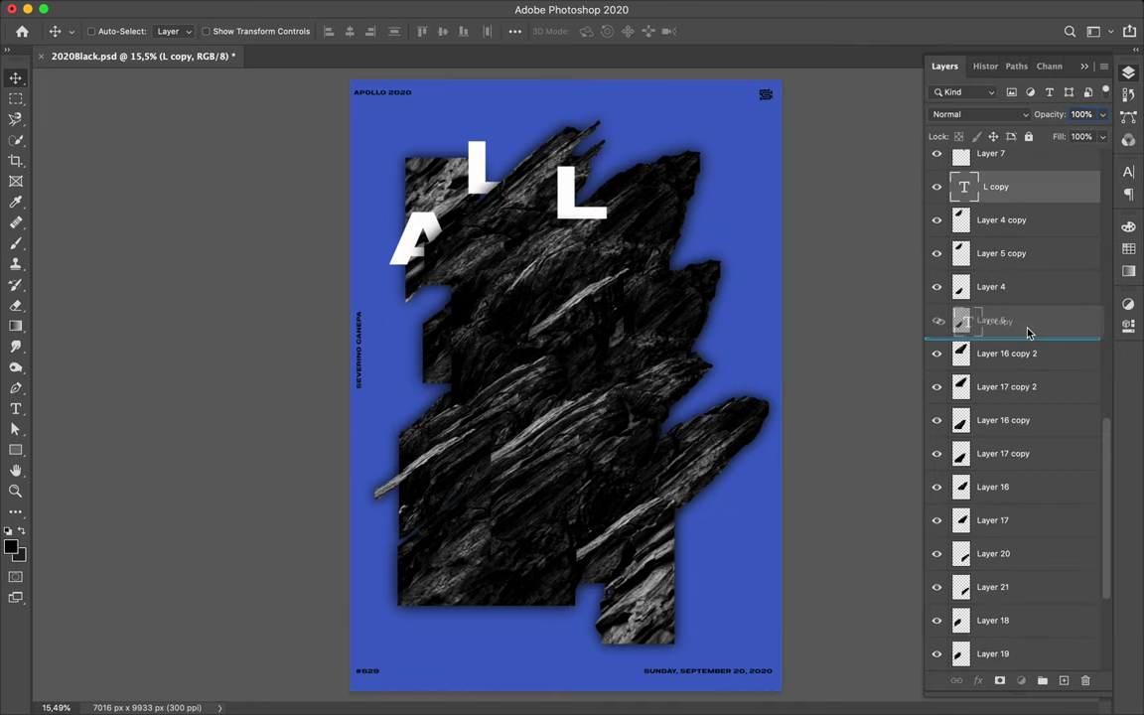
pyautogui.moveTo(1001, 196); pyautogui.dragTo(1028, 330)
pyautogui.moveTo(636, 210); pyautogui.dragTo(659, 227)
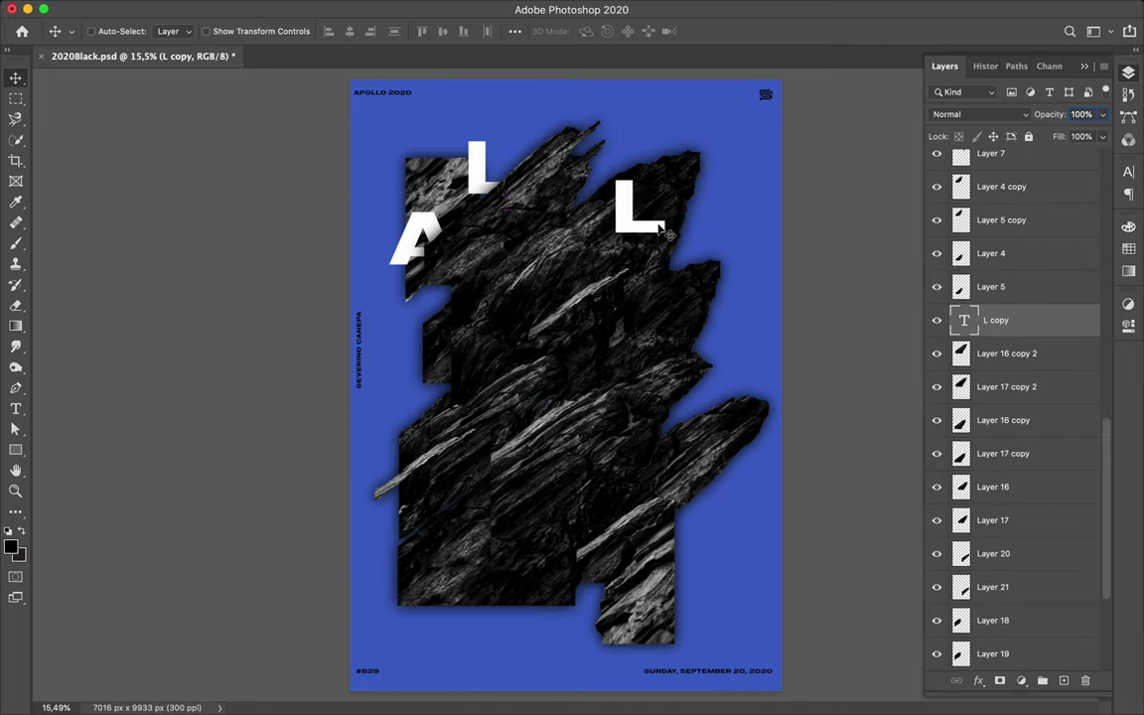
pyautogui.press('t')
pyautogui.doubleClick(670, 204)
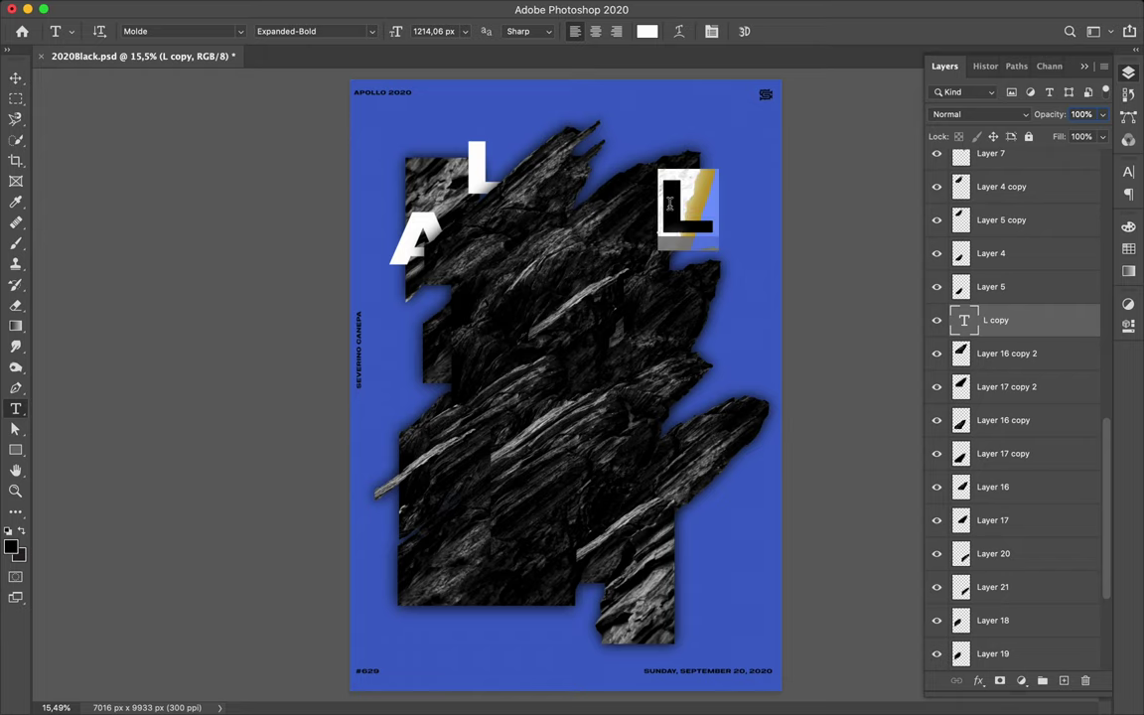
pyautogui.write('P')
pyautogui.press('Escape')
# Step: Move the P onto the rock, then retype the right P copy as an I and reposition it
pyautogui.press('v')
pyautogui.moveTo(649, 215)
pyautogui.mouseDown()
pyautogui.moveTo(578, 226)
pyautogui.moveTo(705, 247)
pyautogui.mouseUp()
pyautogui.click(15, 387)
pyautogui.click(80, 384)
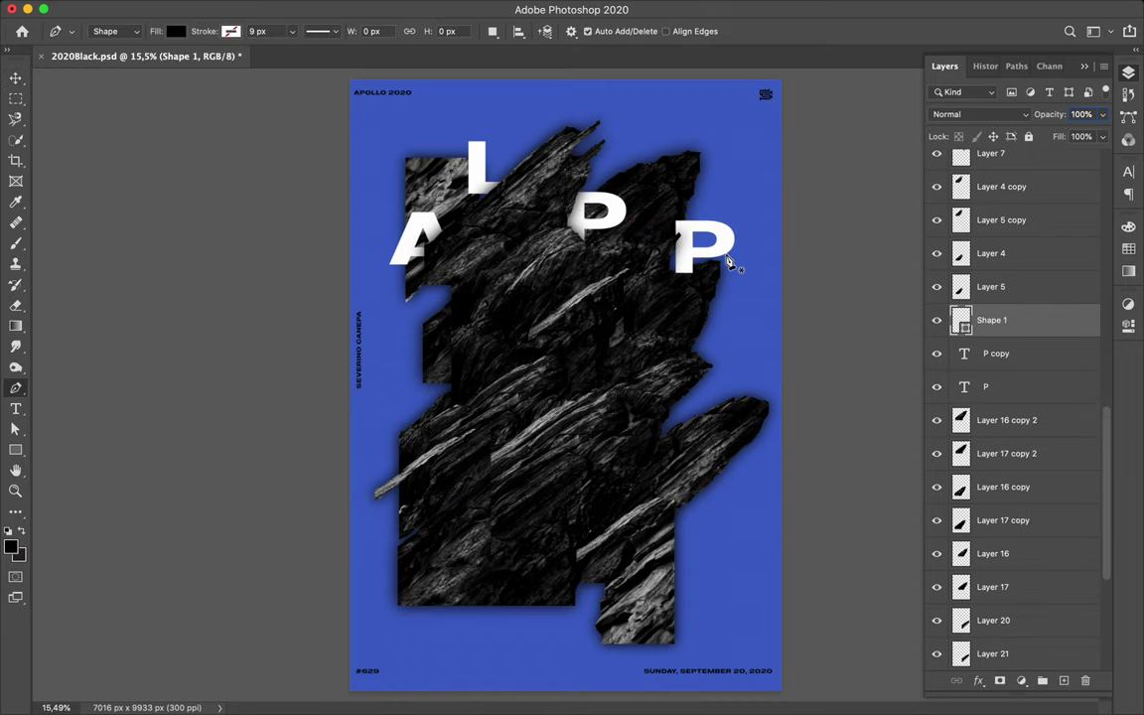
pyautogui.click(15, 408)
pyautogui.click(79, 410)
pyautogui.doubleClick(705, 243)
pyautogui.write('I')
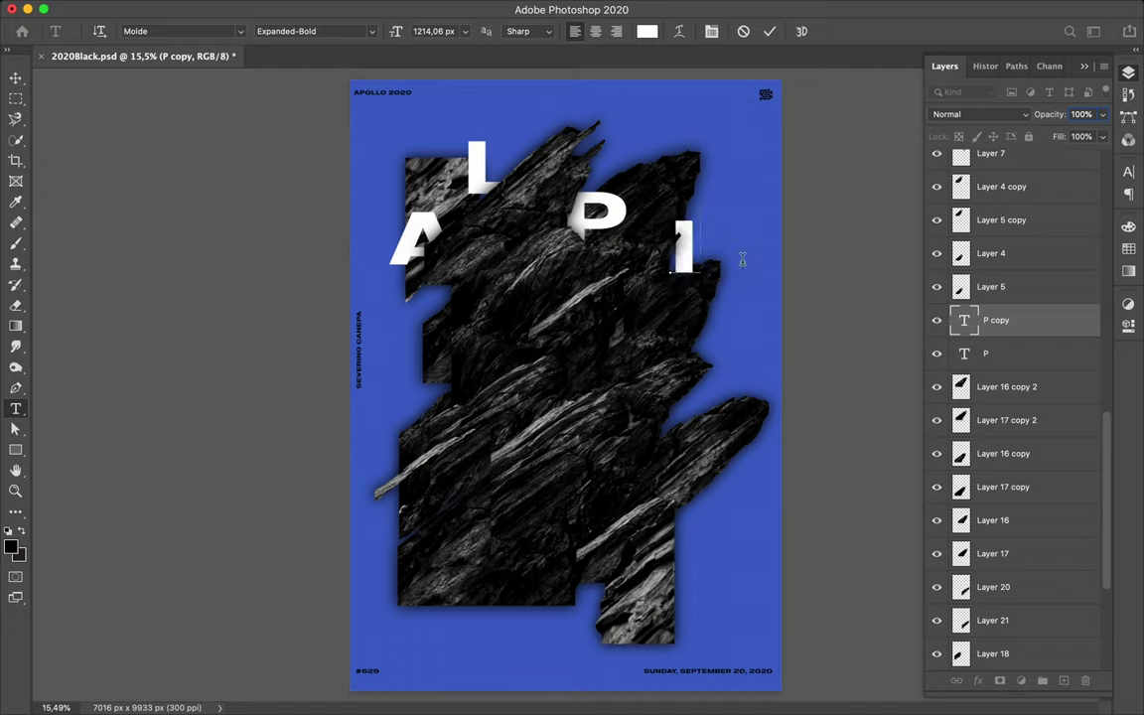
pyautogui.hotkey('ctrl', 'Return')
pyautogui.press('v')
pyautogui.moveTo(683, 263); pyautogui.dragTo(665, 281)
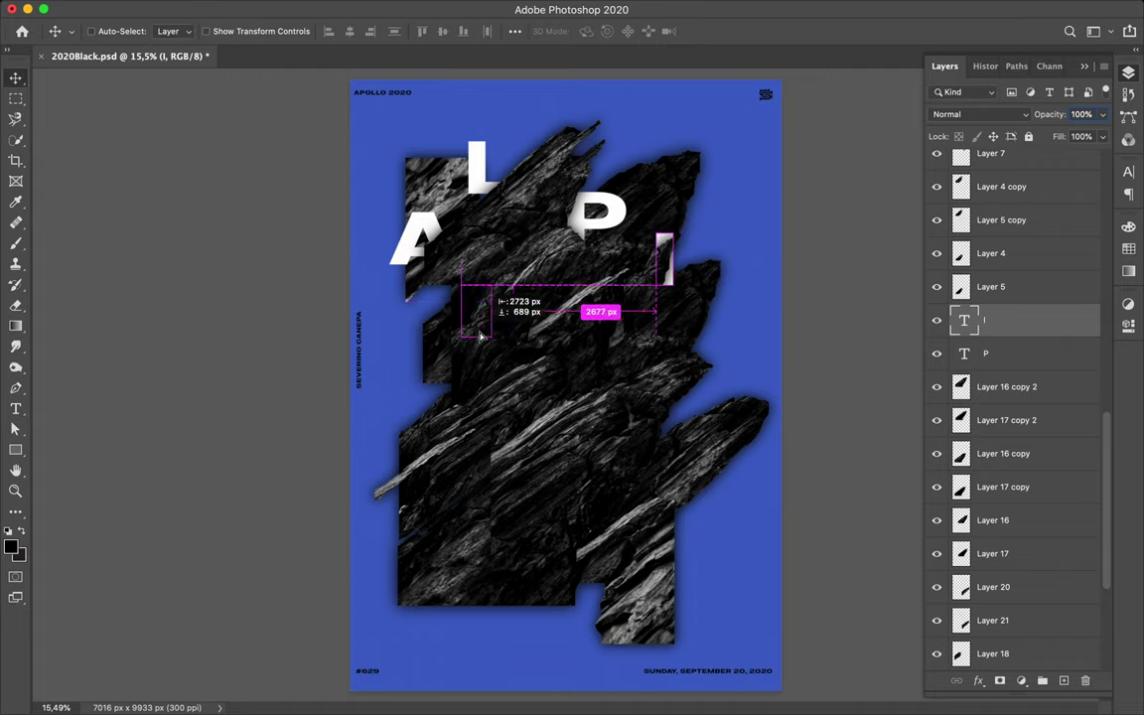
# Step: Duplicate the I to the left and place the N in the blue area
pyautogui.moveTo(480, 337); pyautogui.dragTo(425, 343)
pyautogui.press('t')
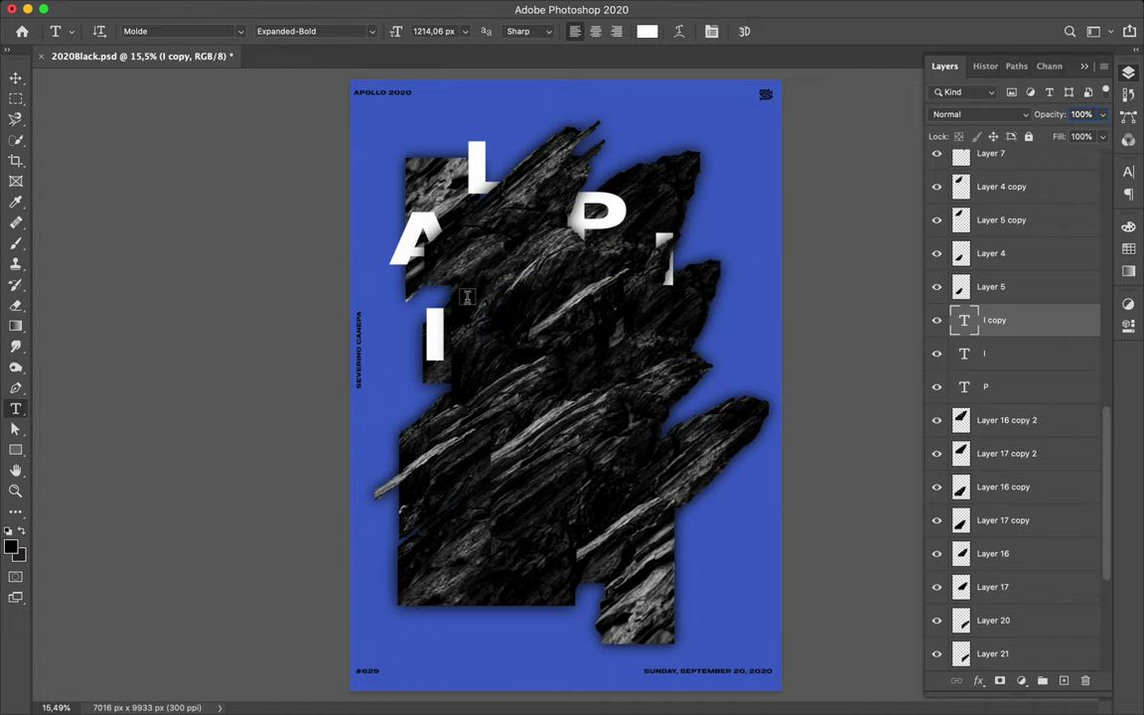
pyautogui.press('v')
pyautogui.moveTo(398, 351); pyautogui.dragTo(563, 374)
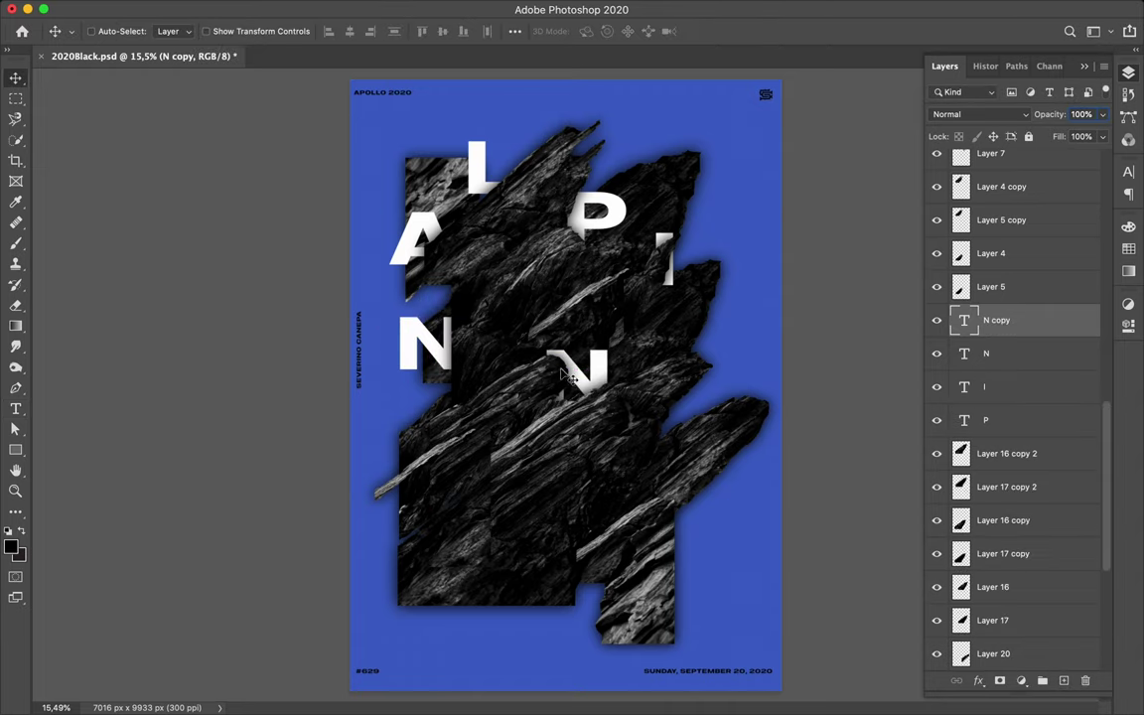
# Step: Retype the N copy as an E and move it toward the upper right
pyautogui.click(15, 408)
pyautogui.click(89, 403)
pyautogui.doubleClick(533, 372)
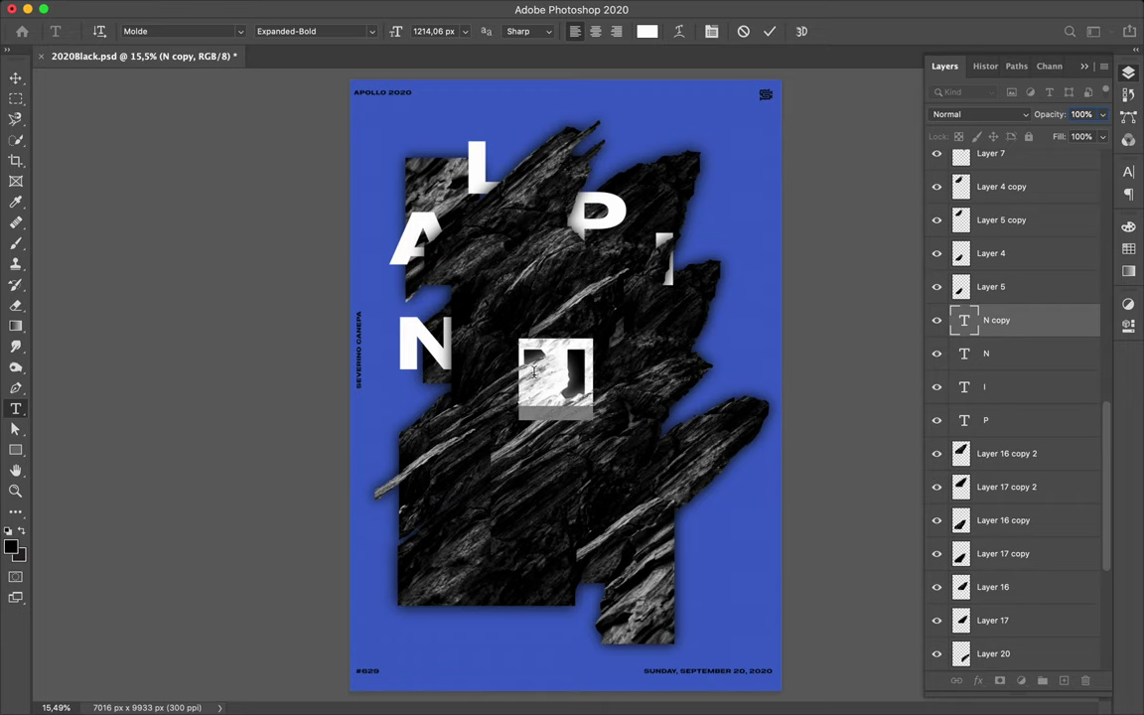
pyautogui.write('E')
pyautogui.hotkey('ctrl', 'Return')
pyautogui.press('v')
pyautogui.moveTo(573, 356)
pyautogui.mouseDown()
pyautogui.moveTo(587, 287)
pyautogui.moveTo(684, 376)
pyautogui.mouseUp()
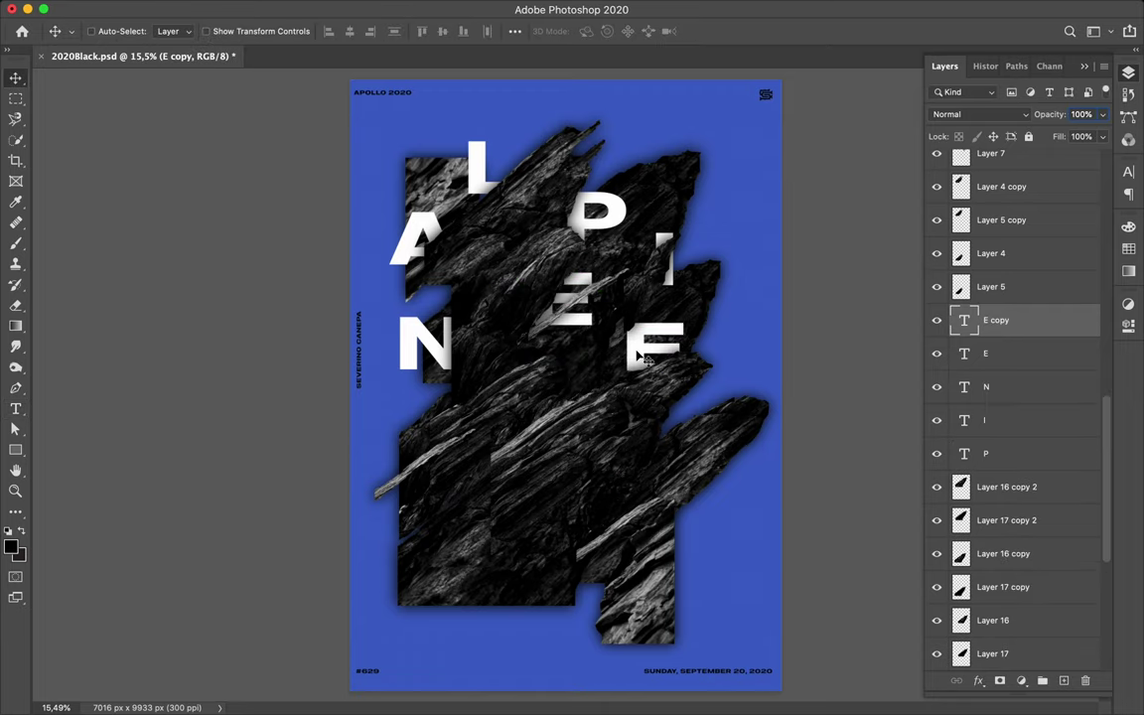
# Step: Turn the E copy into an R right of the E and duplicate it lower left
pyautogui.click(15, 408)
pyautogui.click(89, 406)
pyautogui.doubleClick(638, 344)
pyautogui.write('F')
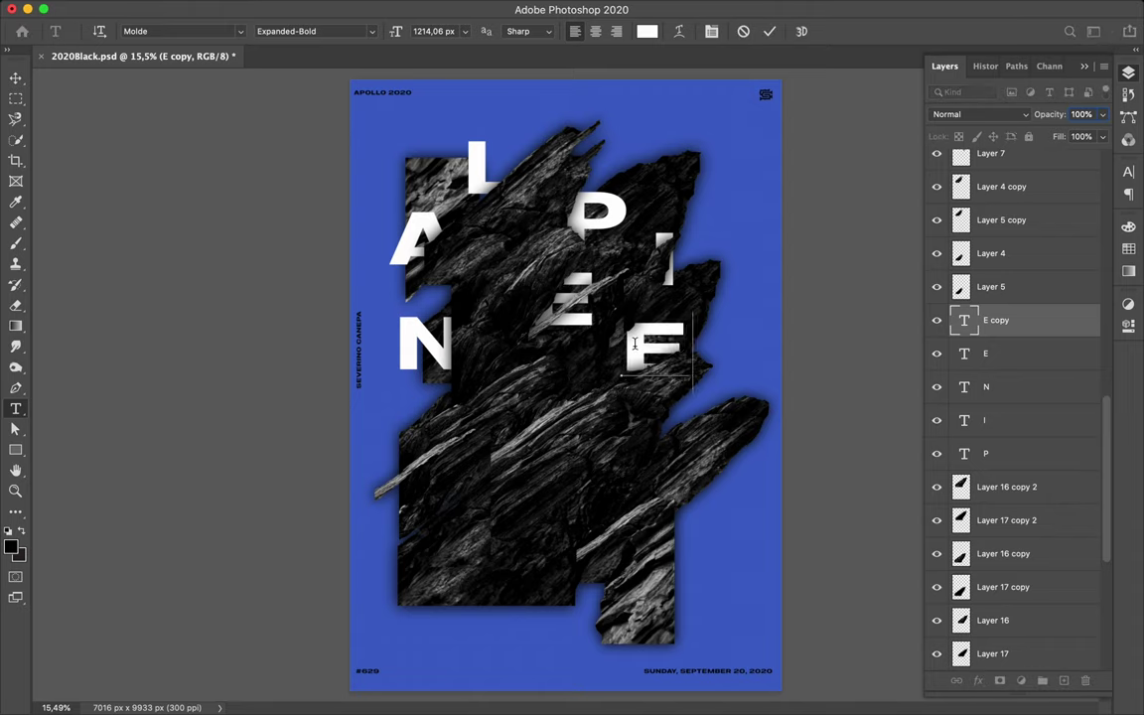
pyautogui.hotkey('ctrl', 'Return')
pyautogui.press('v')
pyautogui.moveTo(637, 352); pyautogui.dragTo(626, 364)
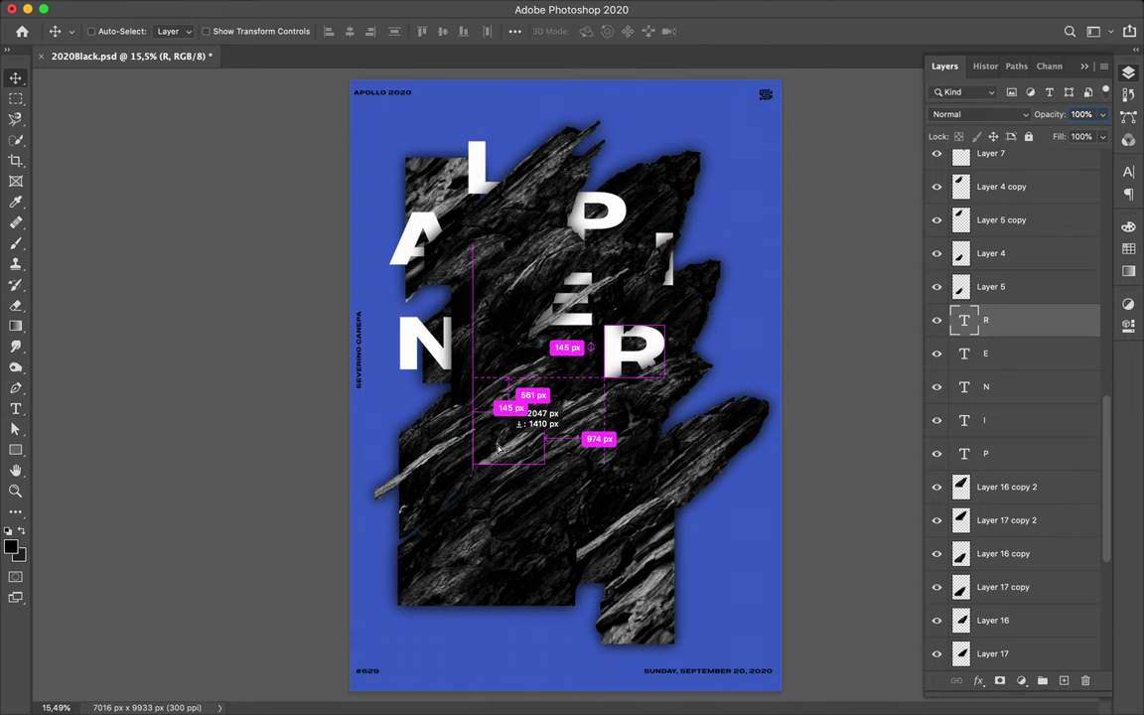
pyautogui.moveTo(996, 320)
pyautogui.mouseDown()
pyautogui.moveTo(991, 180)
pyautogui.moveTo(1013, 243)
pyautogui.mouseUp()
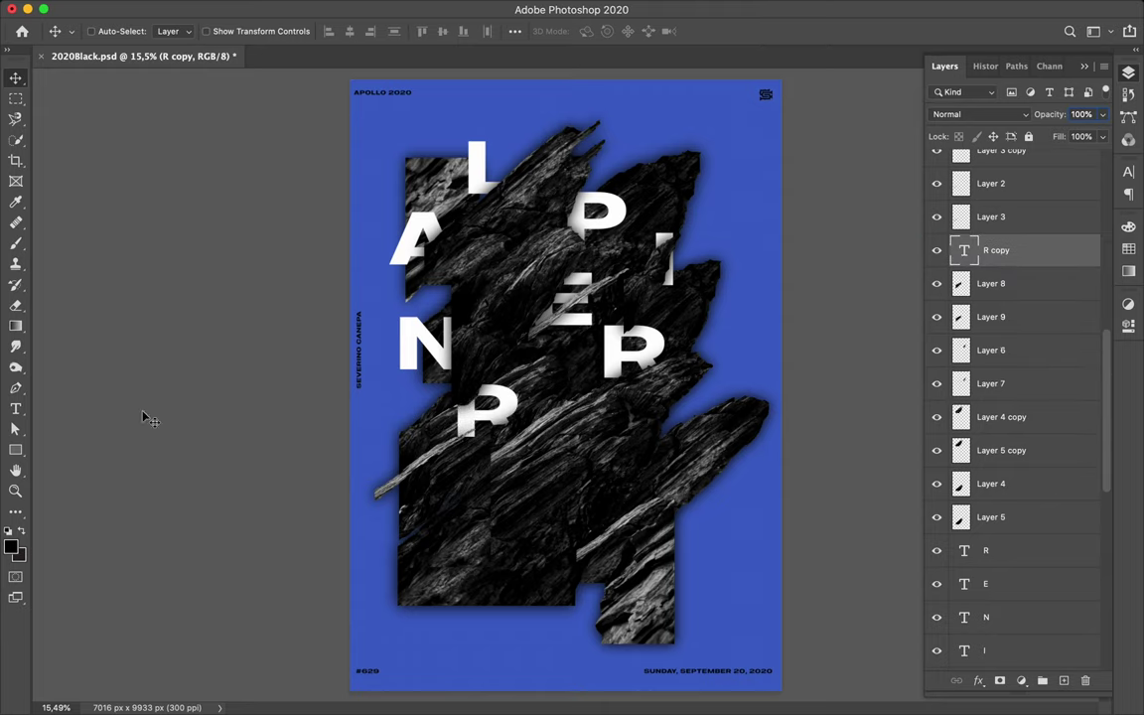
# Step: Retype the copied R as O, then duplicate the O to the right as C
pyautogui.press('t')
pyautogui.doubleClick(486, 407)
pyautogui.write('O')
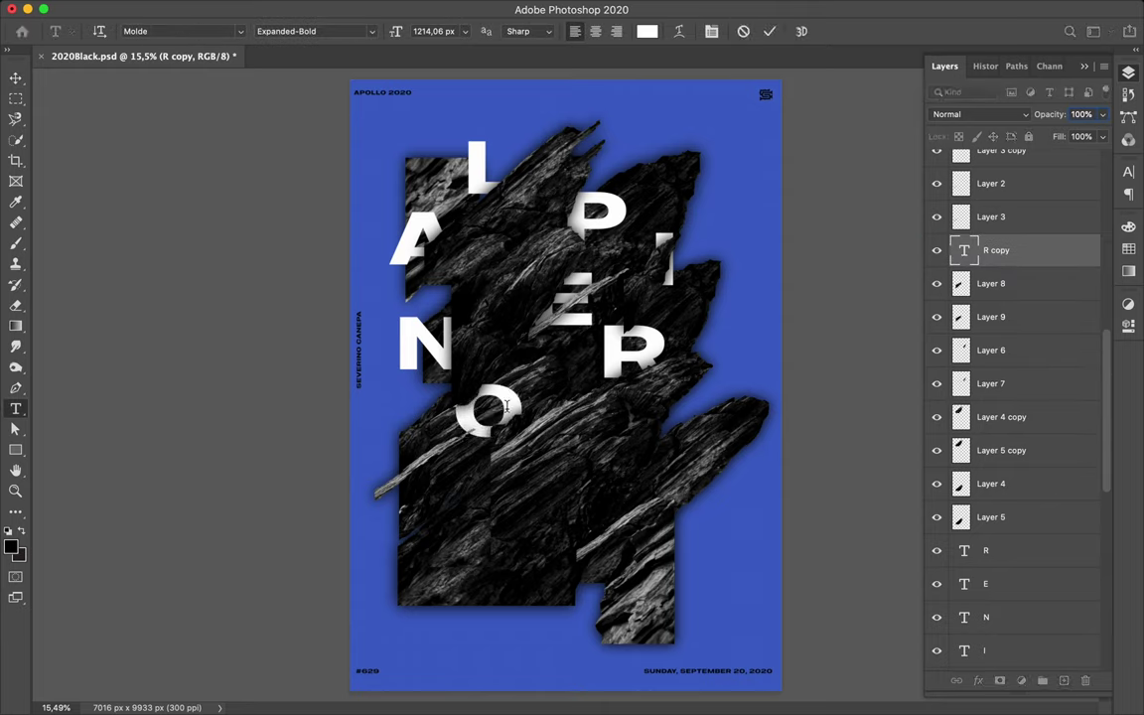
pyautogui.hotkey('ctrl', 'Return')
pyautogui.moveTo(507, 400)
pyautogui.mouseDown()
pyautogui.moveTo(571, 442)
pyautogui.moveTo(652, 444)
pyautogui.mouseUp()
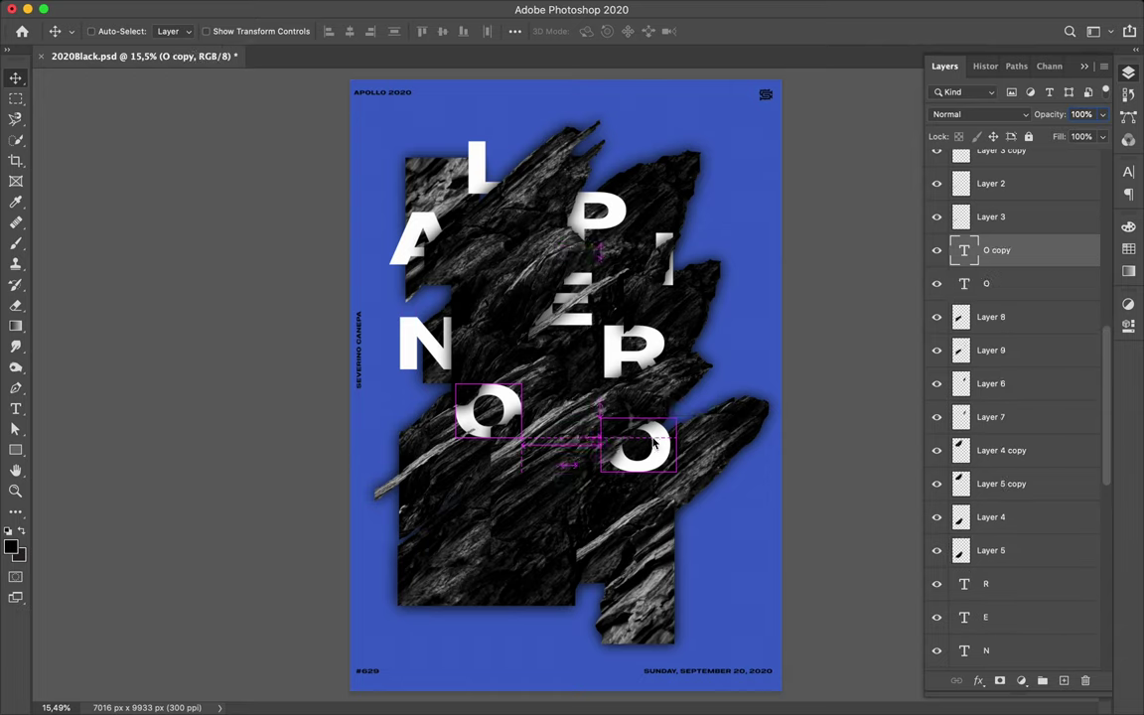
pyautogui.press('t')
pyautogui.doubleClick(620, 462)
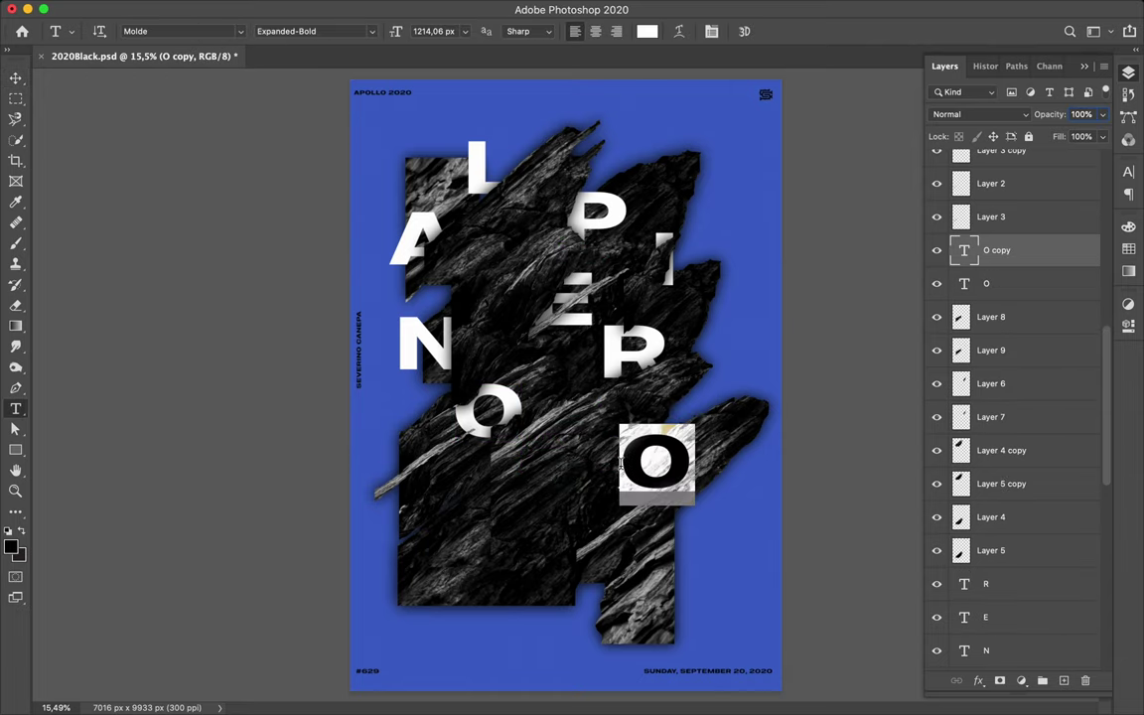
pyautogui.write('C')
pyautogui.hotkey('ctrl', 'Return')
# Step: Lower the C layer, then duplicate the C as a K at the lower left
pyautogui.moveTo(1000, 251); pyautogui.dragTo(1022, 503)
pyautogui.moveTo(498, 539)
pyautogui.mouseDown()
pyautogui.moveTo(437, 536)
pyautogui.moveTo(512, 533)
pyautogui.mouseUp()
pyautogui.press('t')
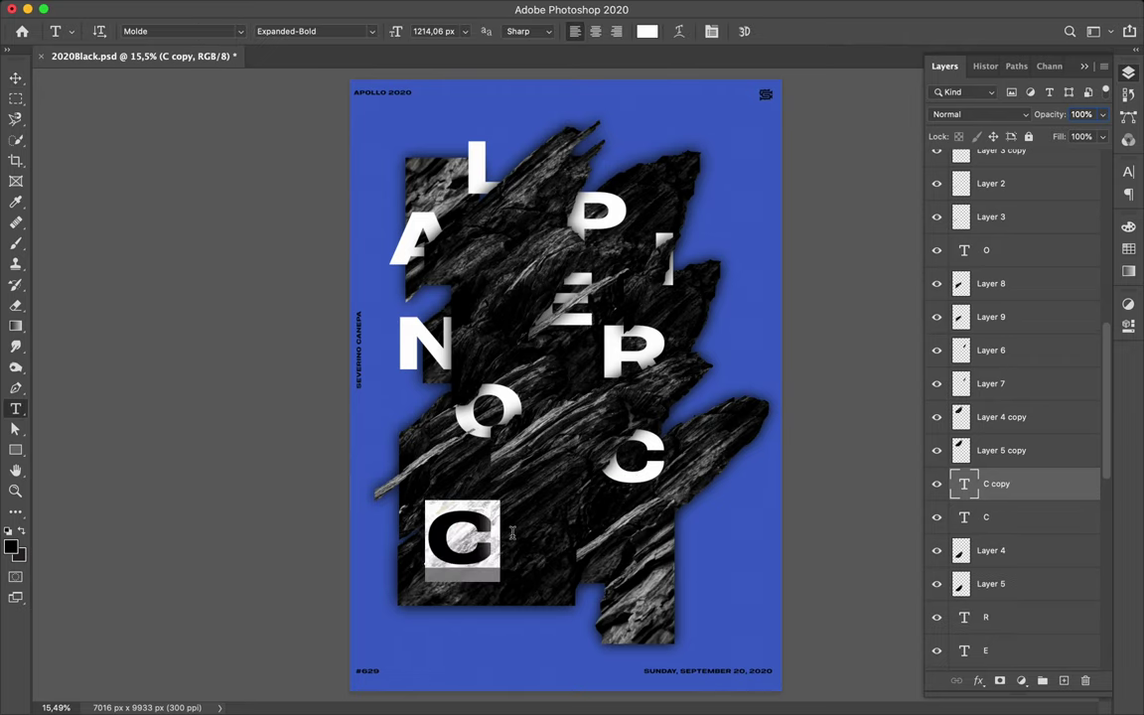
pyautogui.write('K')
pyautogui.moveTo(1017, 496); pyautogui.dragTo(1016, 544)
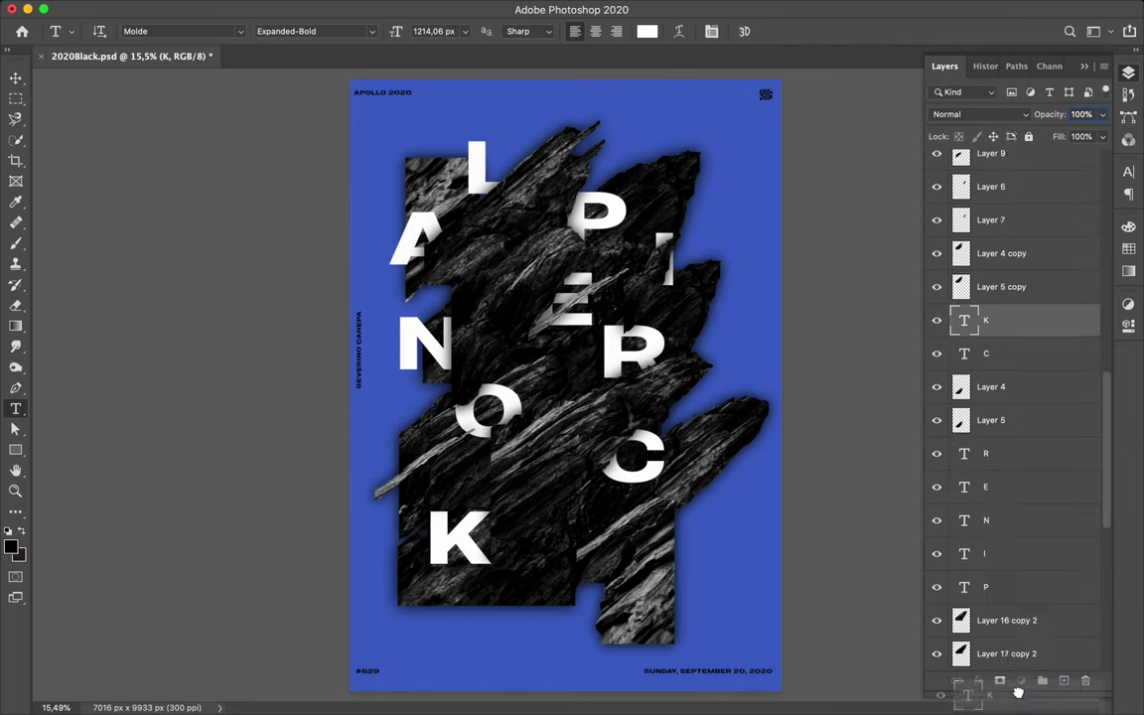
pyautogui.press('v')
pyautogui.moveTo(461, 536)
pyautogui.mouseDown()
pyautogui.moveTo(434, 486)
pyautogui.moveTo(419, 516)
pyautogui.mouseUp()
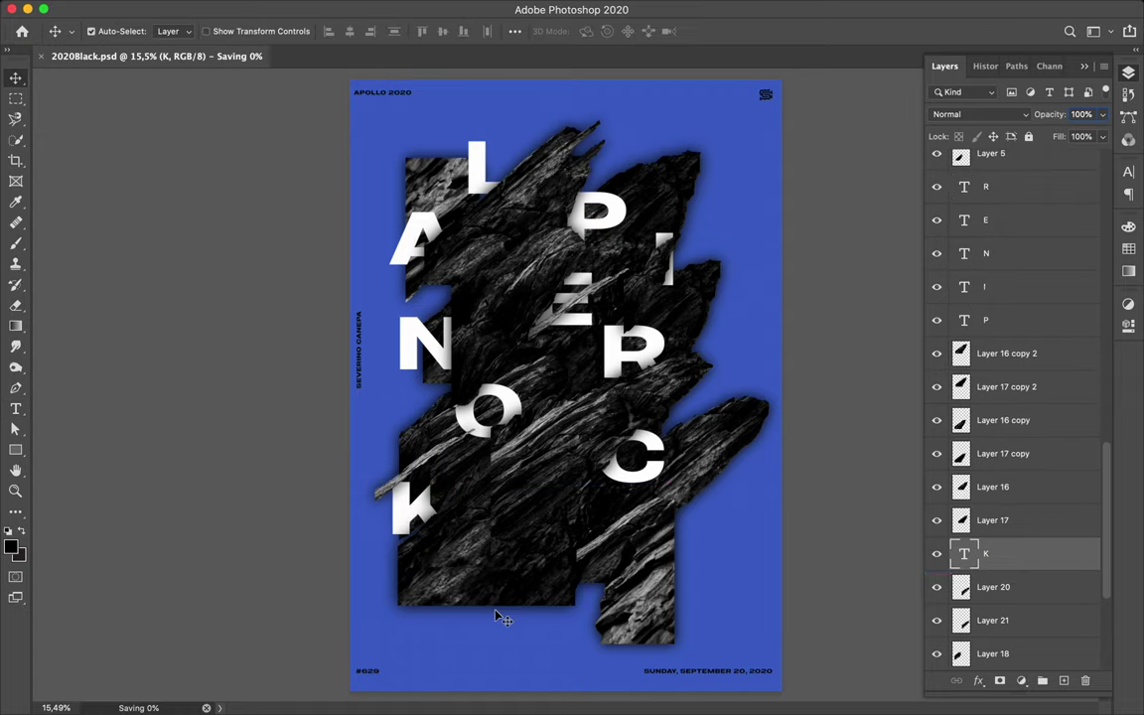
# Step: Duplicate the K near the bottom as #, then a copy to its right as 6
pyautogui.moveTo(417, 506)
pyautogui.mouseDown()
pyautogui.moveTo(590, 575)
pyautogui.moveTo(490, 573)
pyautogui.mouseUp()
pyautogui.hotkey('ctrl', ']')
pyautogui.hotkey('ctrl', ']')
pyautogui.hotkey('ctrl', ']')
pyautogui.doubleClick(490, 574)
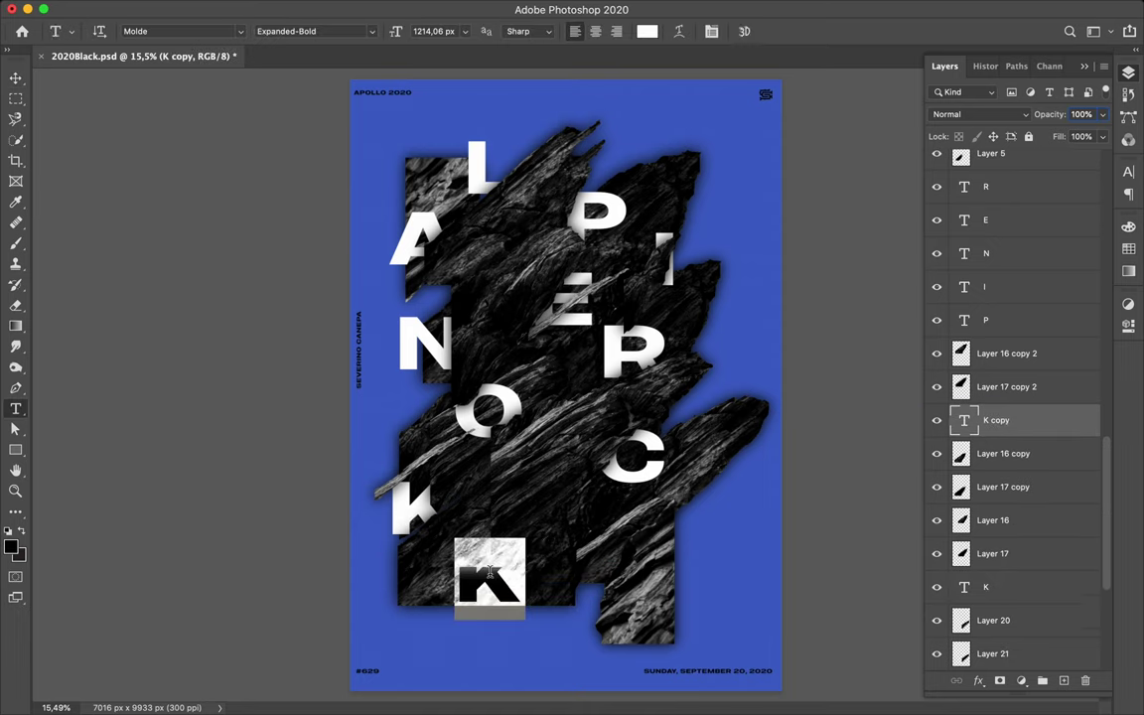
pyautogui.write('#')
pyautogui.hotkey('ctrl', 'Return')
pyautogui.press('v')
pyautogui.moveTo(489, 574)
pyautogui.mouseDown()
pyautogui.moveTo(627, 564)
pyautogui.moveTo(605, 551)
pyautogui.mouseUp()
pyautogui.press('t')
pyautogui.doubleClick(606, 551)
pyautogui.write('6')
# Step: Check the blue colour overlay layer's blend mode without changing it
pyautogui.scroll(10, 944, 357)
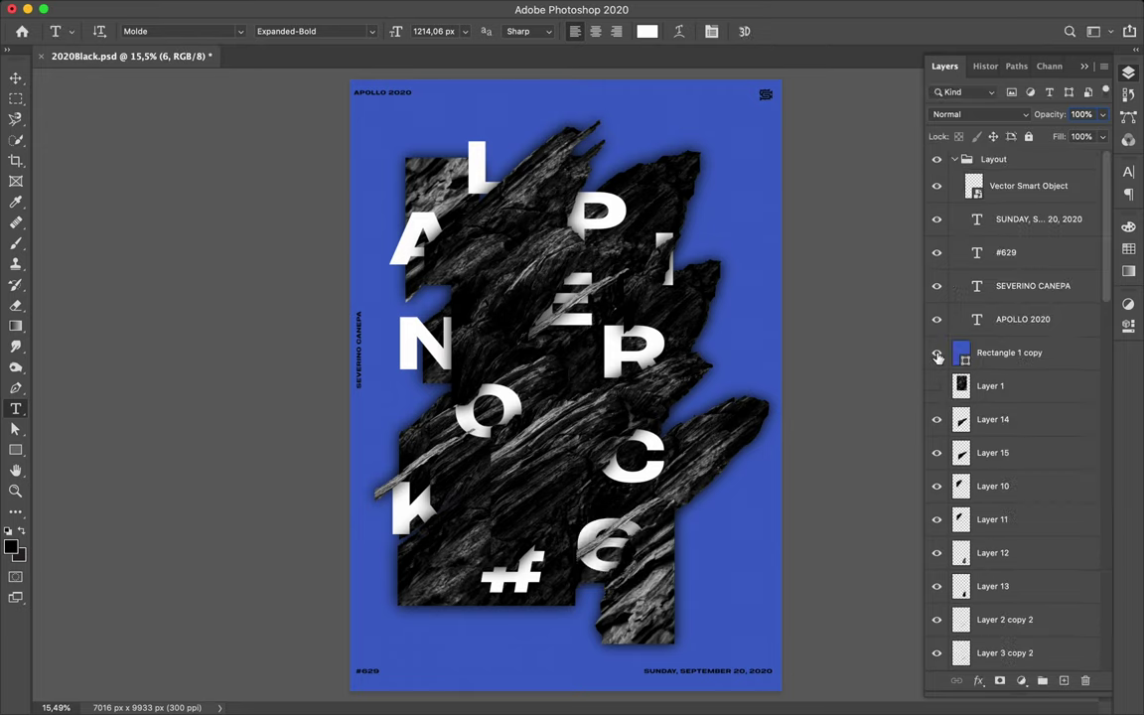
pyautogui.click(1009, 353)
pyautogui.click(978, 114)
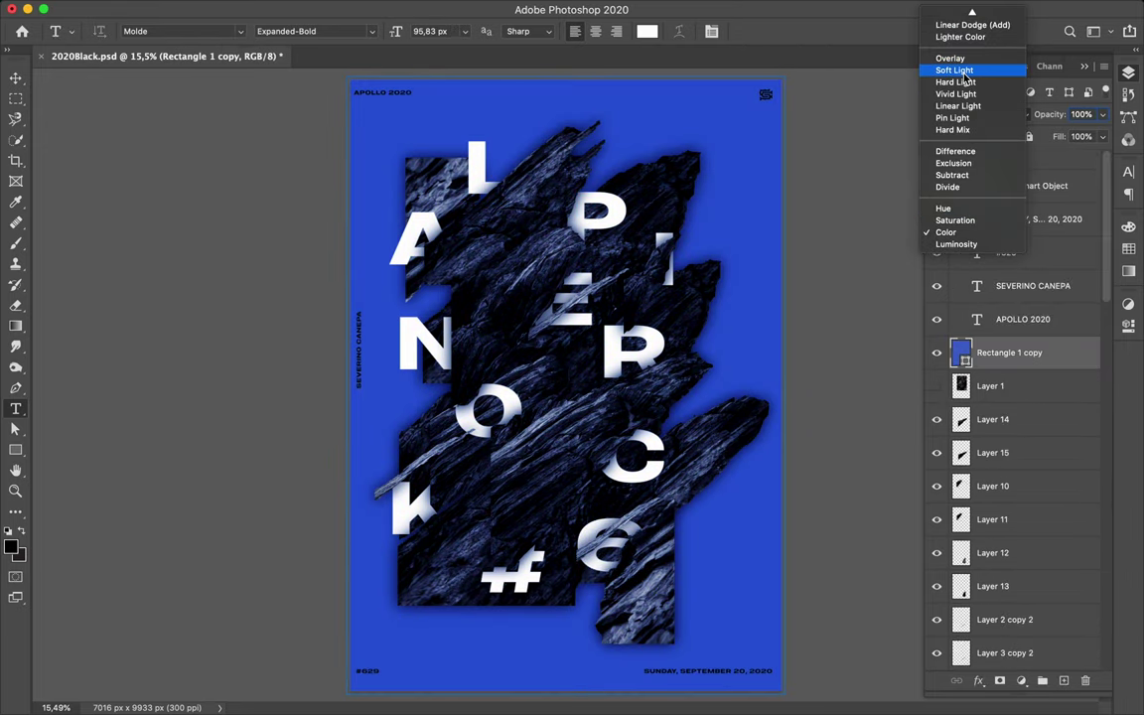
pyautogui.press('Escape')
# Step: Draw a short vertical no-fill line with the Pen tool above the rock layer
pyautogui.click(990, 385)
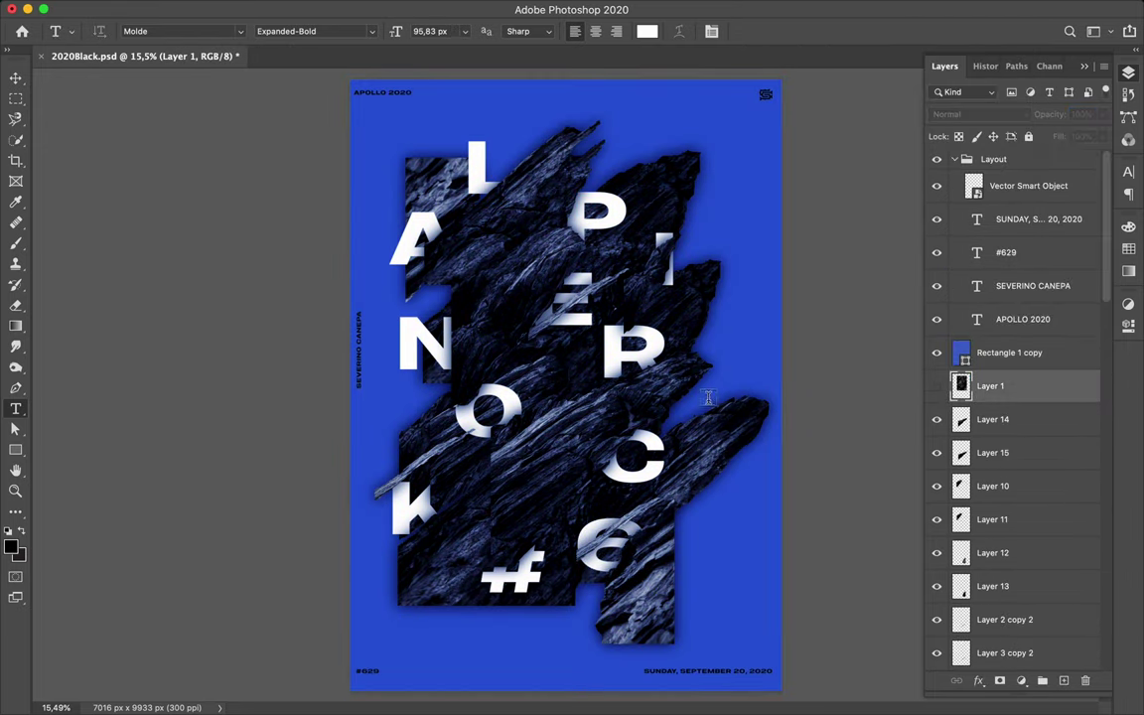
pyautogui.press('p')
pyautogui.click(176, 30)
pyautogui.click(82, 68)
pyautogui.click(700, 389)
pyautogui.click(700, 429)
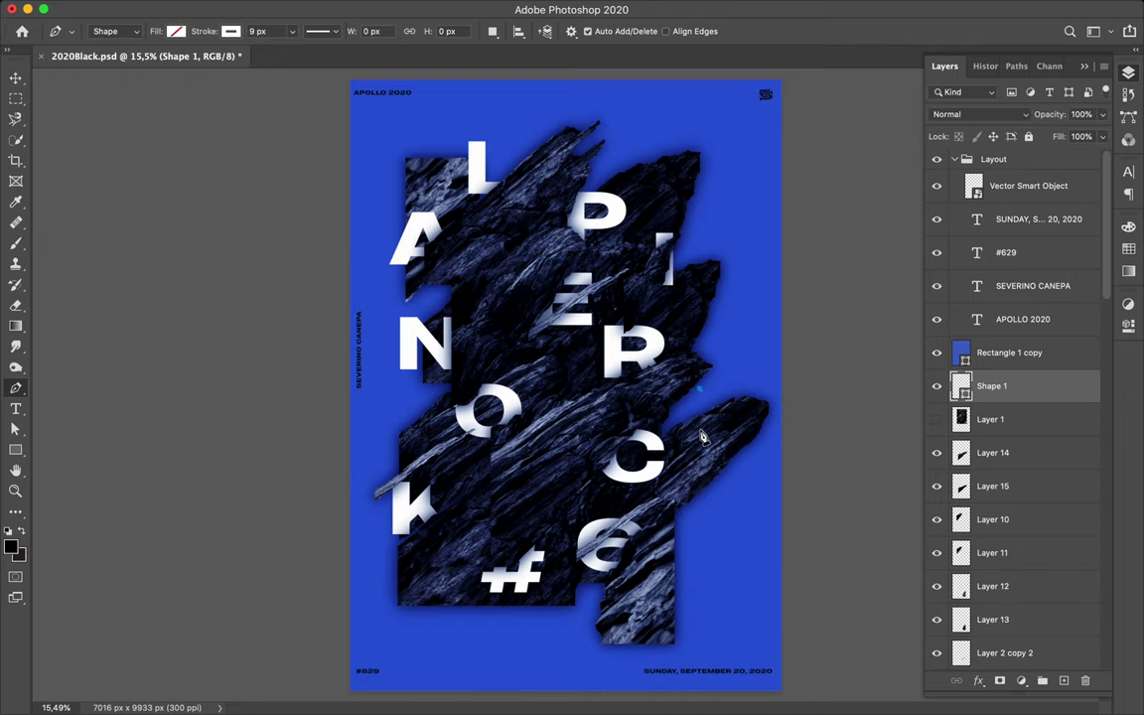
# Step: Duplicate the line shape, hide the blue overlay, and move the copy down the layer stack
pyautogui.press('v')
pyautogui.hotkey('ctrl', 'j')
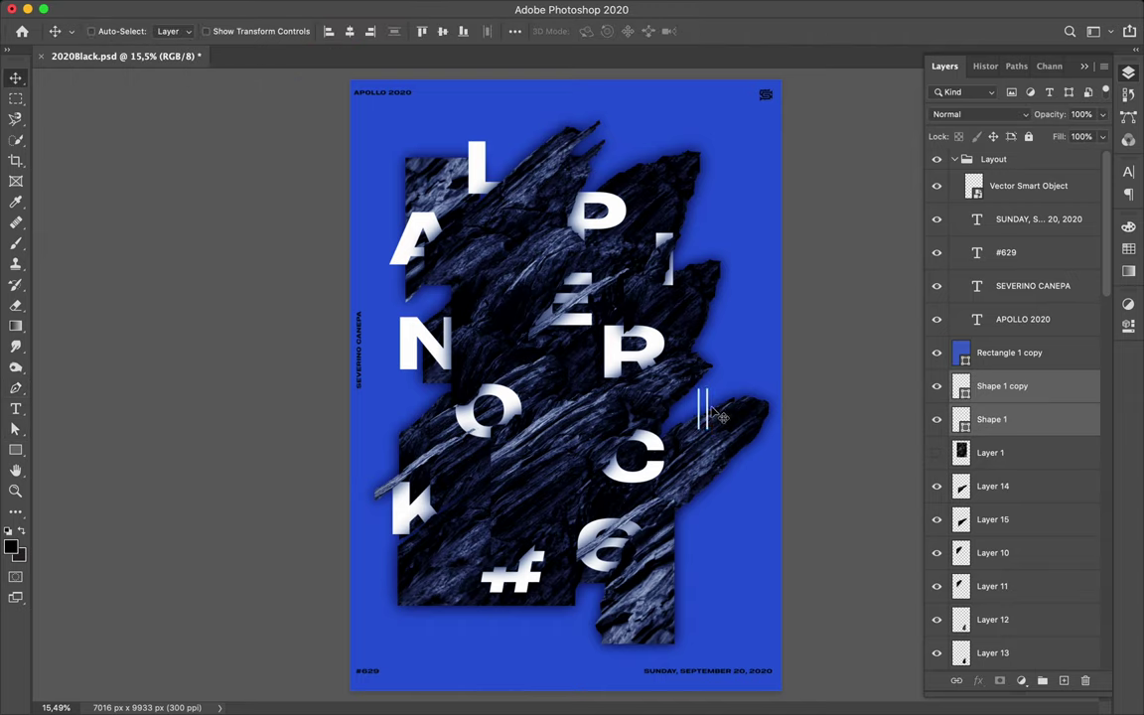
pyautogui.click(646, 372)
pyautogui.hotkey('ctrl', ',')
pyautogui.click(707, 407)
pyautogui.moveTo(1033, 397); pyautogui.dragTo(1008, 389)
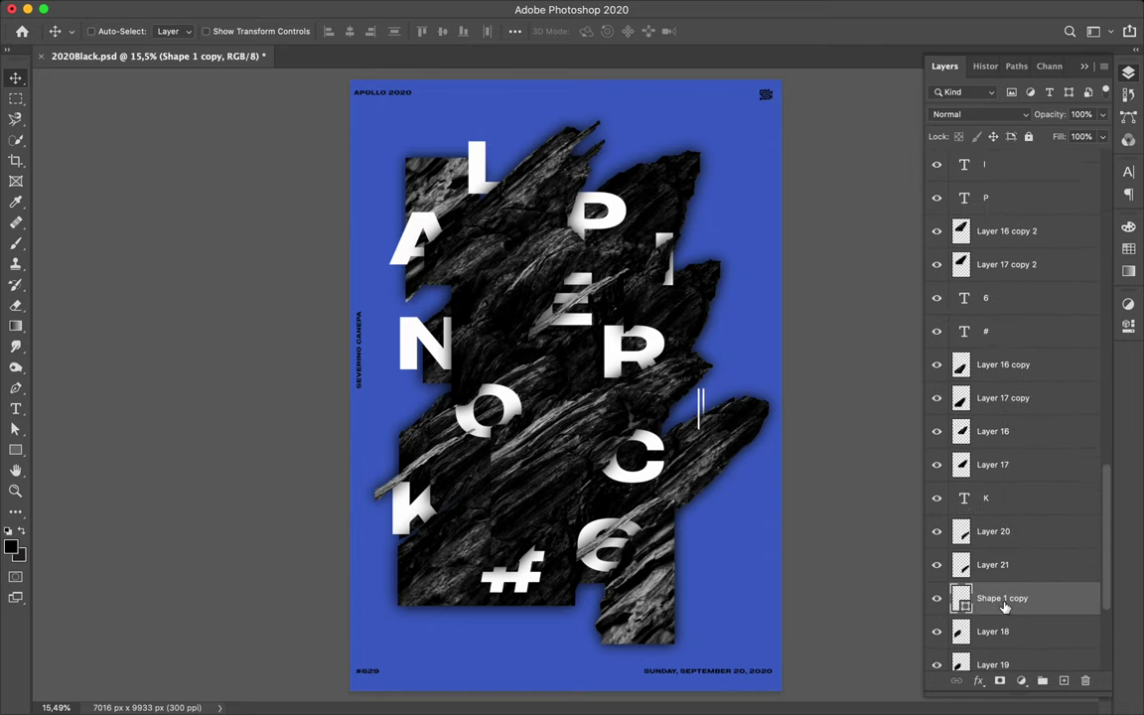
pyautogui.moveTo(1008, 389); pyautogui.dragTo(508, 159)
# Step: Turn a line copy horizontal near the L and place another dash between N and R
pyautogui.hotkey('ctrl', 't')
pyautogui.press('Return')
pyautogui.moveTo(1005, 199)
pyautogui.mouseDown()
pyautogui.moveTo(1000, 507)
pyautogui.moveTo(1003, 389)
pyautogui.mouseUp()
pyautogui.moveTo(541, 132)
pyautogui.mouseDown()
pyautogui.moveTo(511, 165)
pyautogui.moveTo(521, 345)
pyautogui.mouseUp()
pyautogui.moveTo(1006, 199); pyautogui.dragTo(1018, 447)
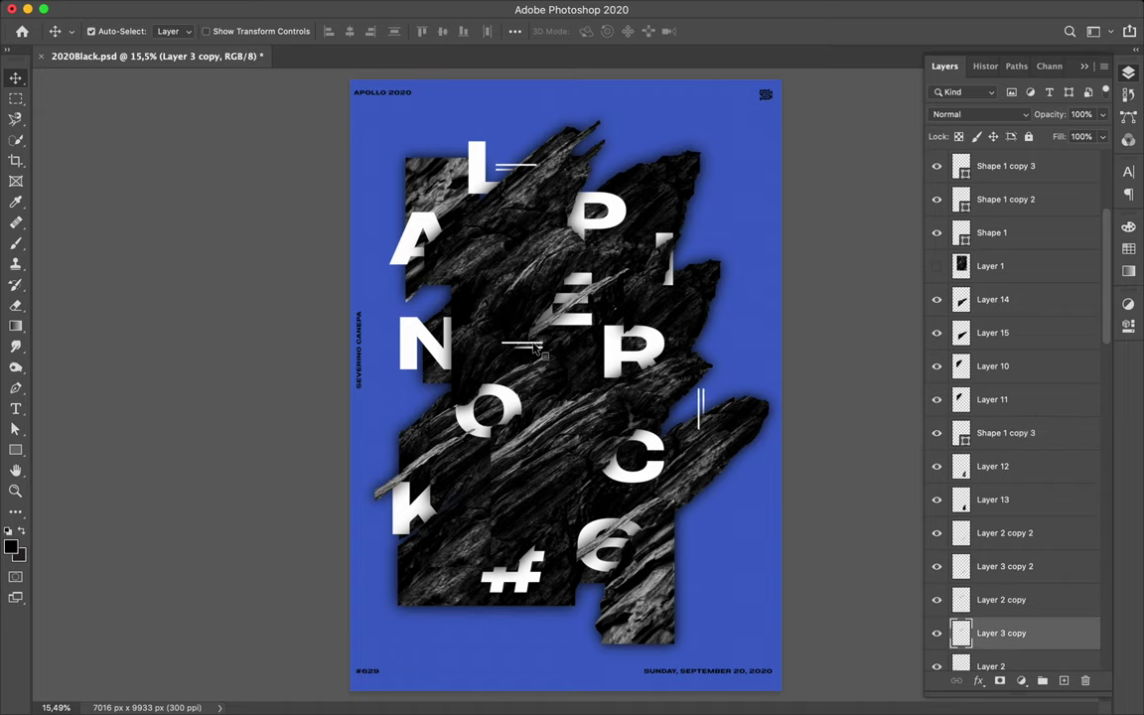
pyautogui.moveTo(549, 347); pyautogui.dragTo(562, 365)
# Step: Duplicate the top dash, rotate it vertical, and place it at the bottom left below Layer 21
pyautogui.keyDown('ctrl'); pyautogui.click(449, 151); pyautogui.keyUp('ctrl')
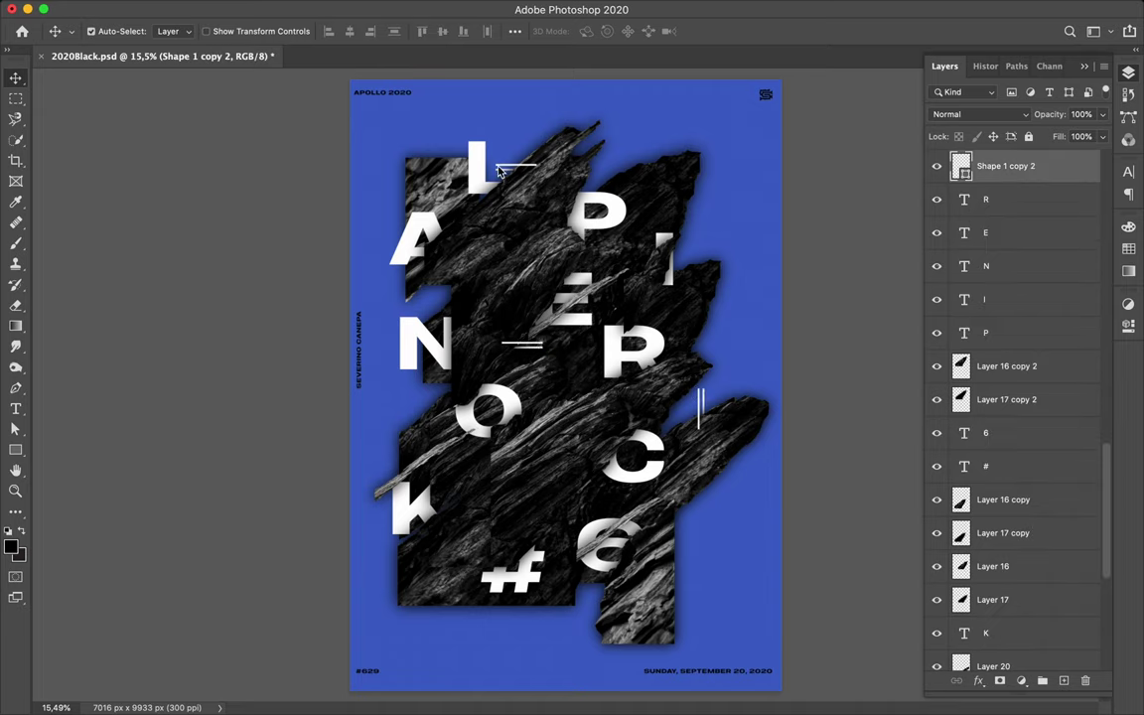
pyautogui.moveTo(449, 151)
pyautogui.mouseDown()
pyautogui.moveTo(466, 422)
pyautogui.moveTo(429, 422)
pyautogui.mouseUp()
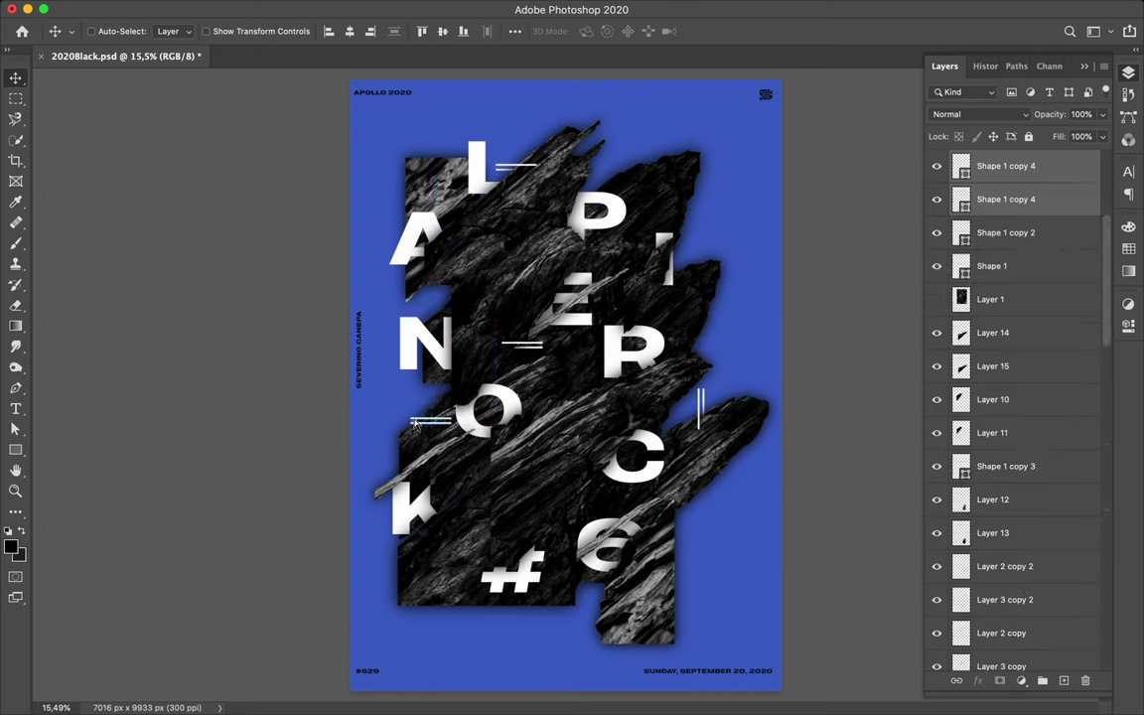
pyautogui.hotkey('ctrl', 't')
pyautogui.press('Return')
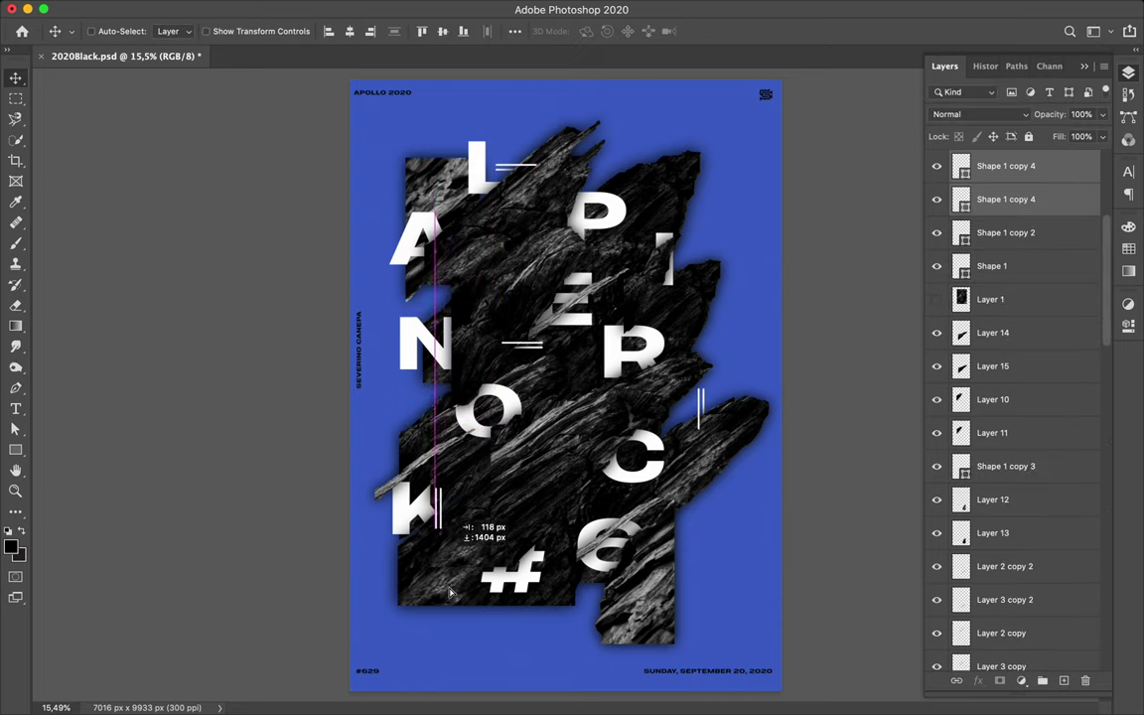
pyautogui.moveTo(429, 422); pyautogui.dragTo(444, 605)
pyautogui.moveTo(993, 199)
pyautogui.mouseDown()
pyautogui.moveTo(1012, 683)
pyautogui.moveTo(1018, 494)
pyautogui.mouseUp()
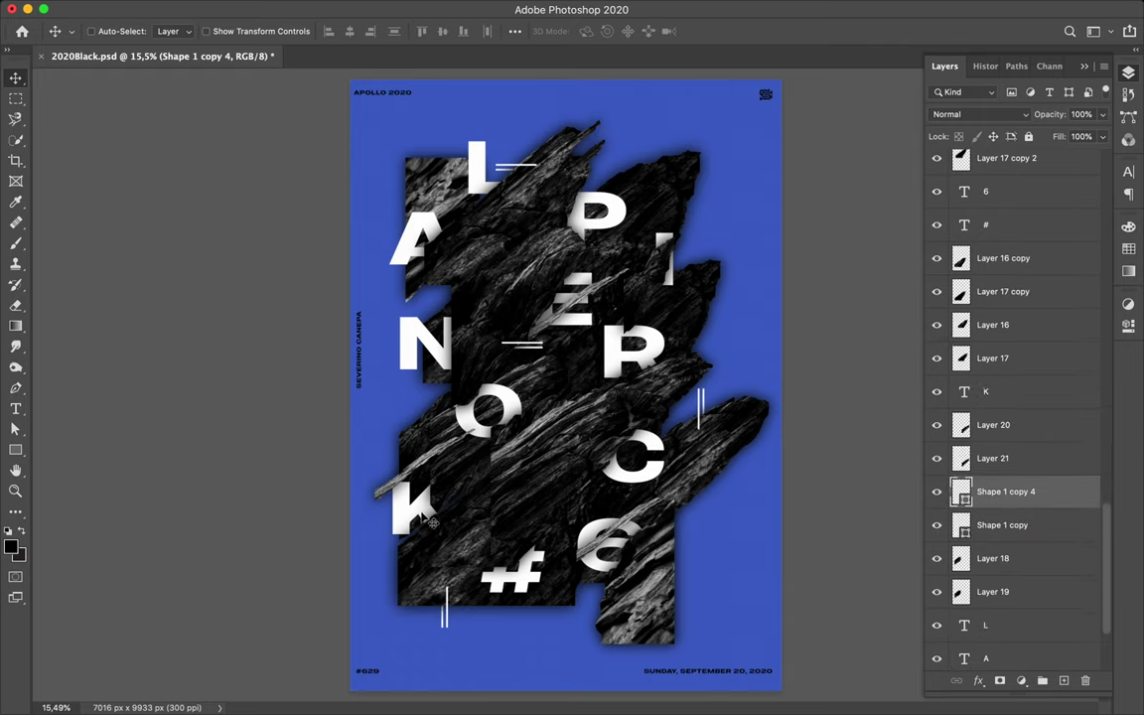
# Step: Shift the K and A letters left behind the rock fragments and nudge the A vertically
pyautogui.click(993, 392)
pyautogui.keyDown('ctrl'); pyautogui.click(993, 658); pyautogui.keyUp('ctrl')
pyautogui.moveTo(415, 338); pyautogui.dragTo(418, 338)
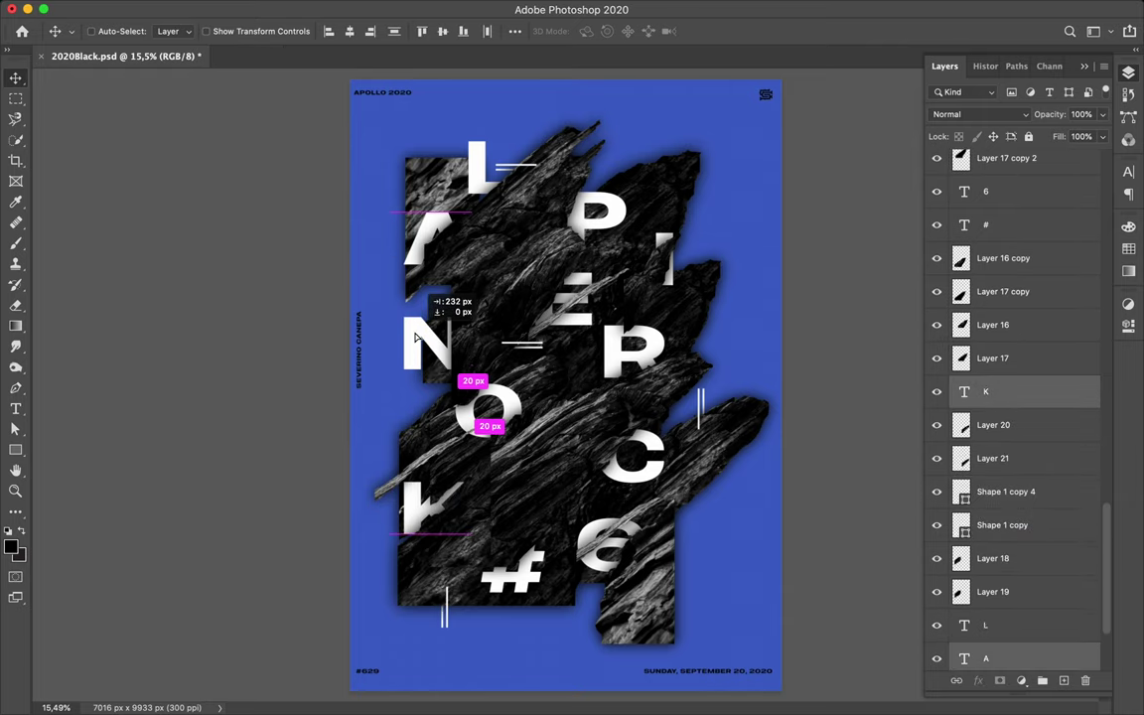
pyautogui.click(993, 653)
pyautogui.moveTo(432, 239); pyautogui.dragTo(431, 221)
pyautogui.keyDown('ctrl'); pyautogui.click(417, 517); pyautogui.keyUp('ctrl')
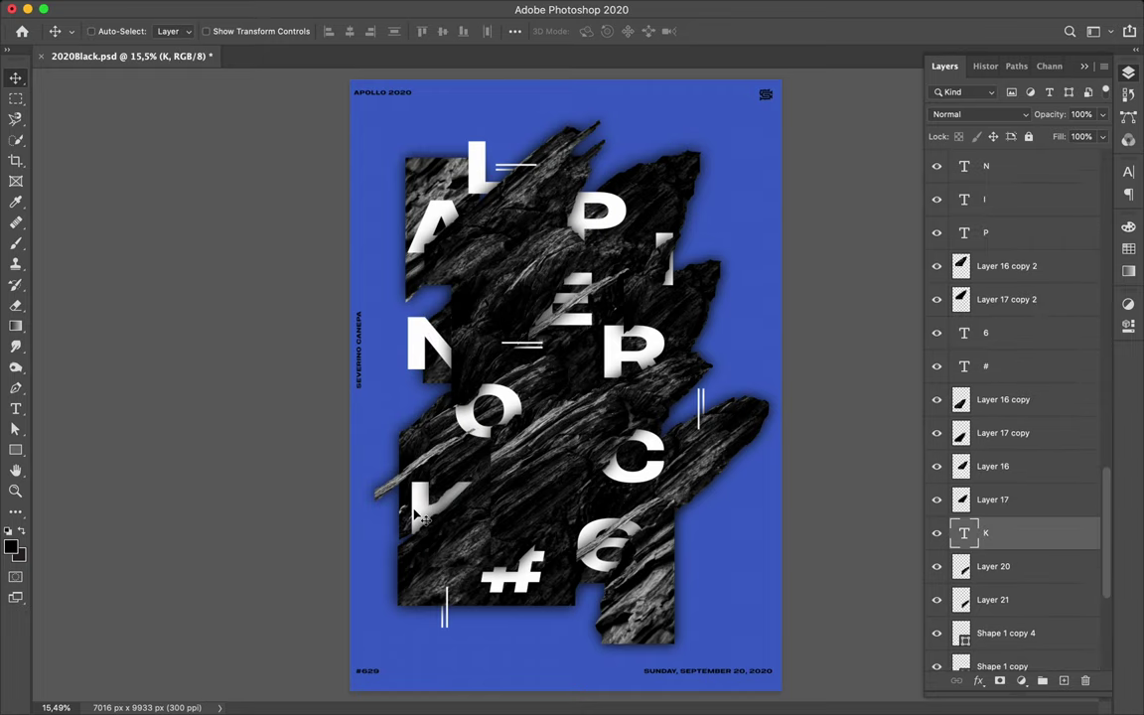
pyautogui.keyDown('ctrl'); pyautogui.click(537, 484); pyautogui.keyUp('ctrl')
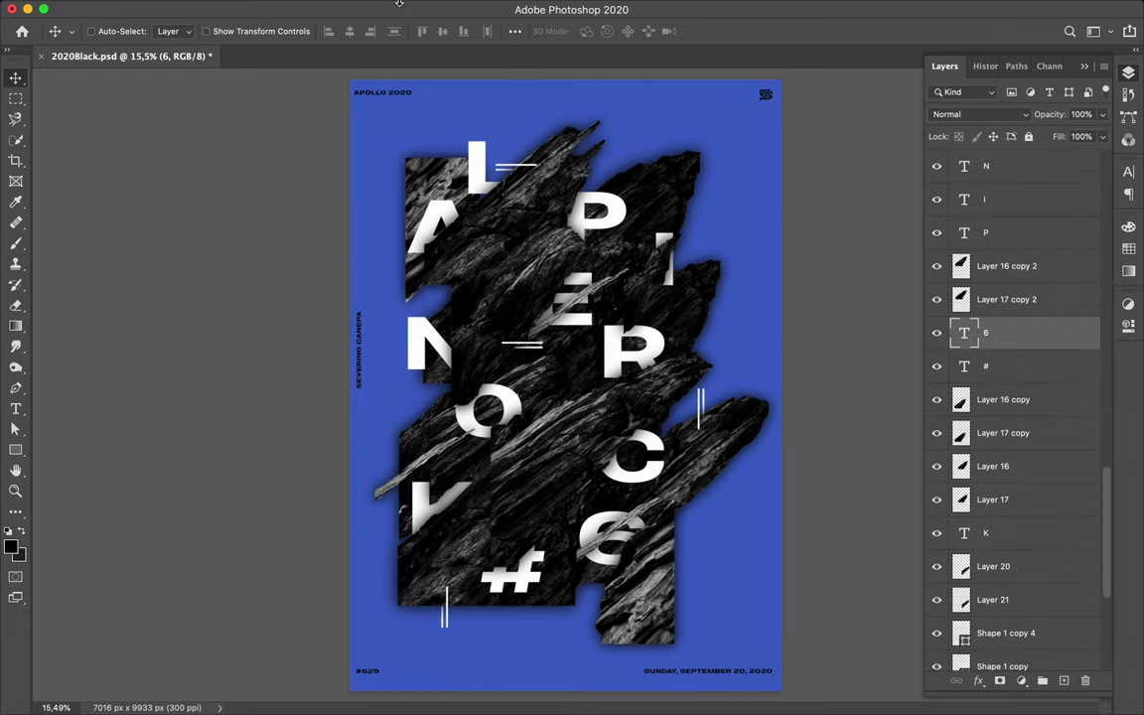